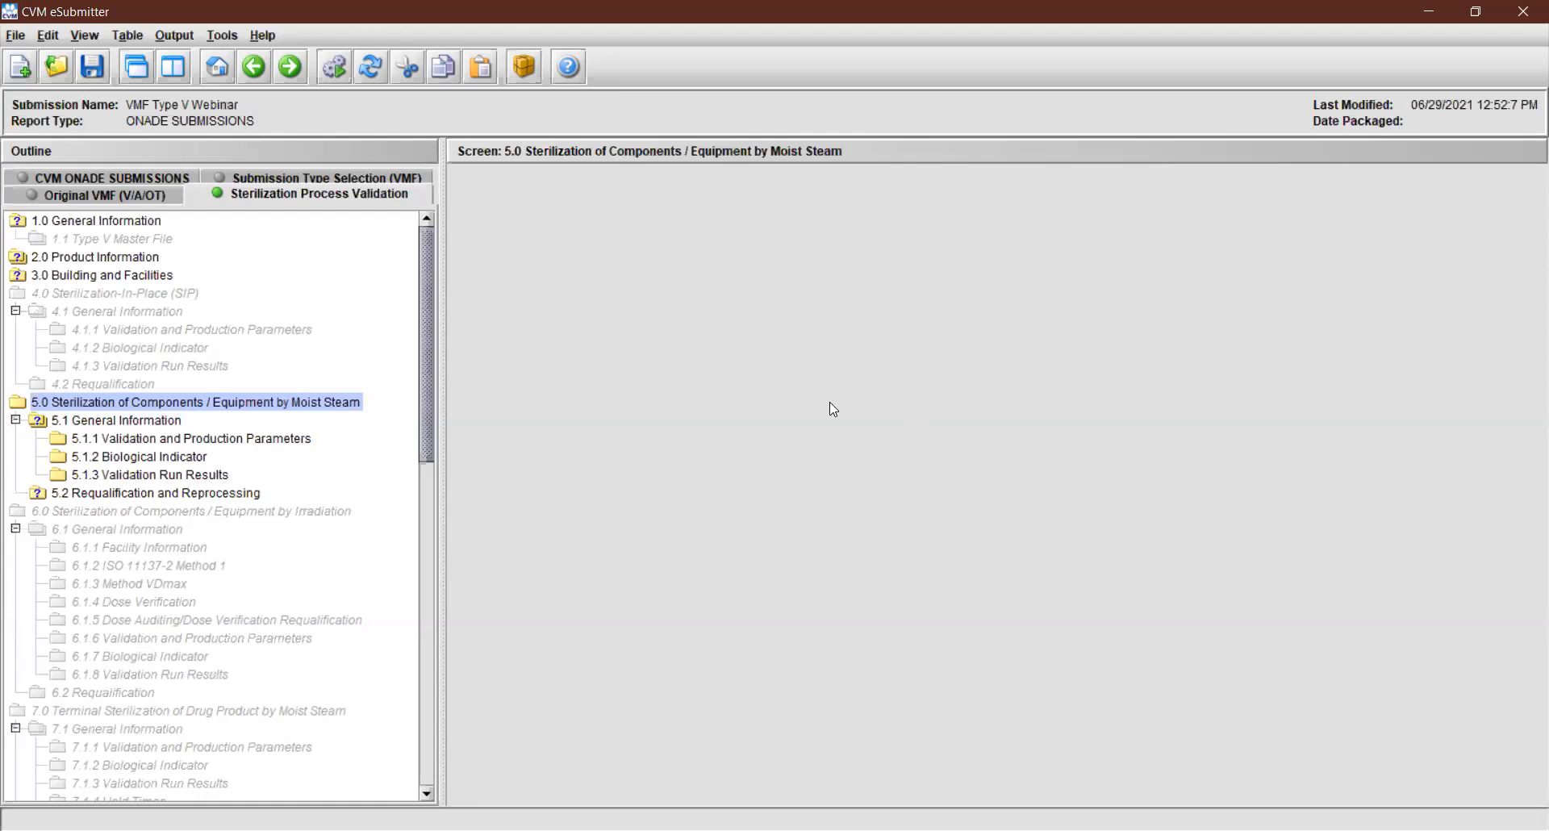
Step: Add a load in 5.1 General Information with identifier "Load 1", description "Description" and justification "Justification", and read the justification hint
{"action": "left_click", "coordinate": [158, 420]}
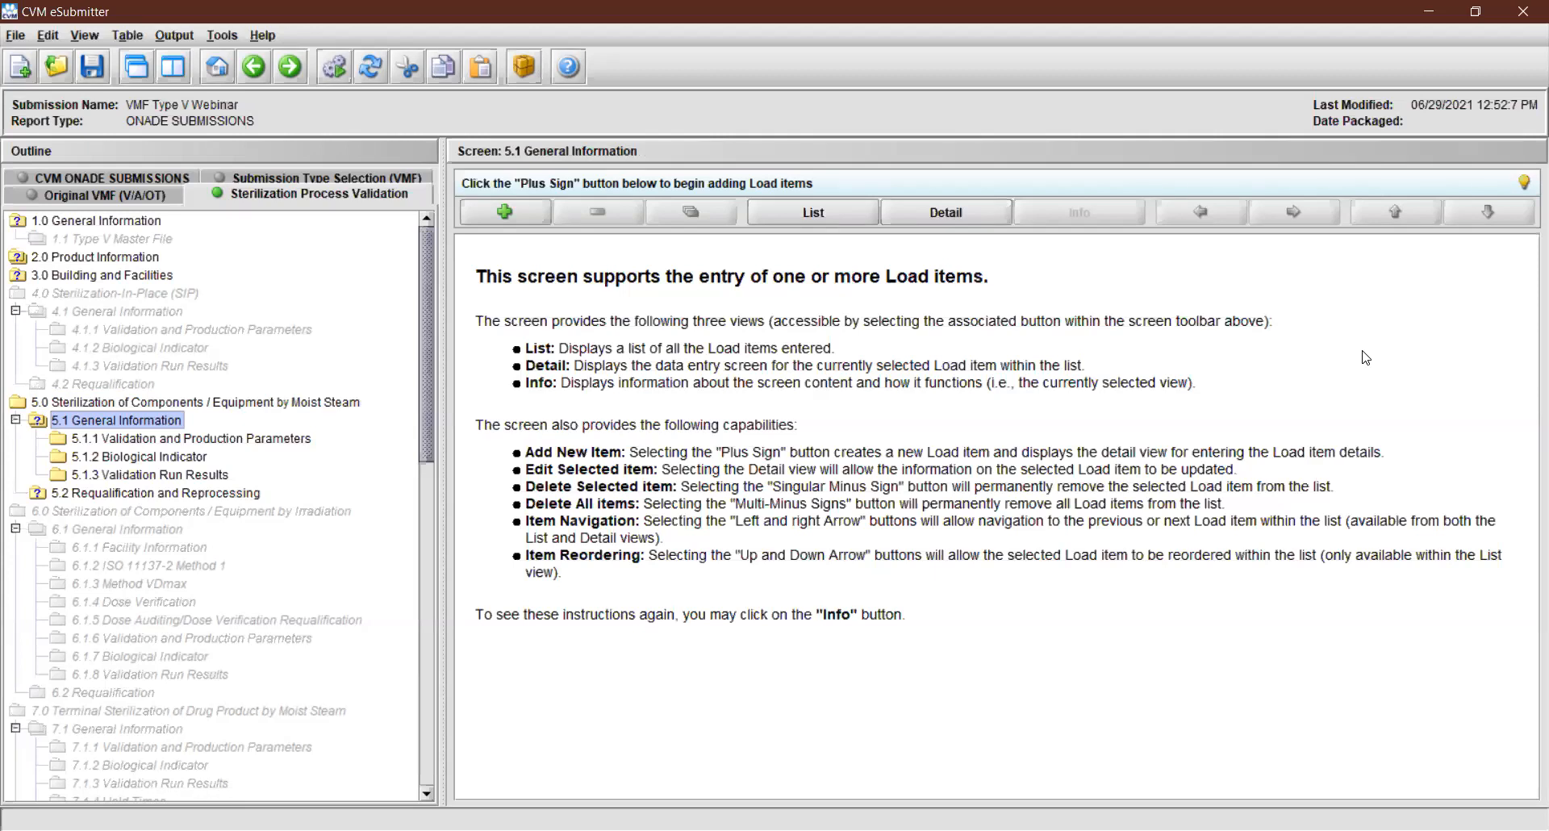
{"action": "left_click", "coordinate": [532, 216]}
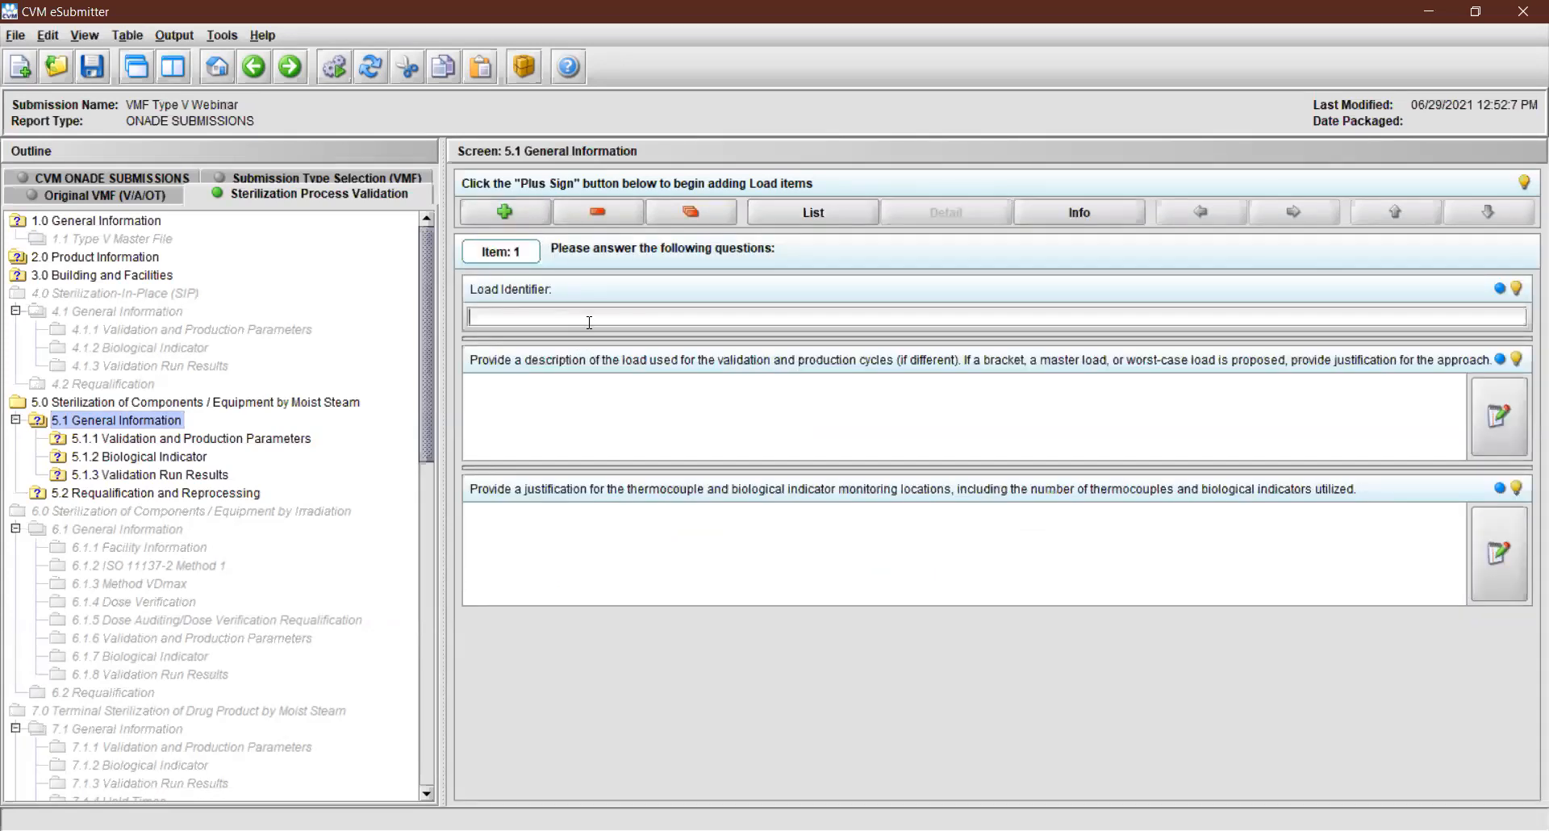
{"action": "type", "text": "Load 1"}
{"action": "type", "text": "Description"}
{"action": "type", "text": "Justific"}
{"action": "type", "text": "ation"}
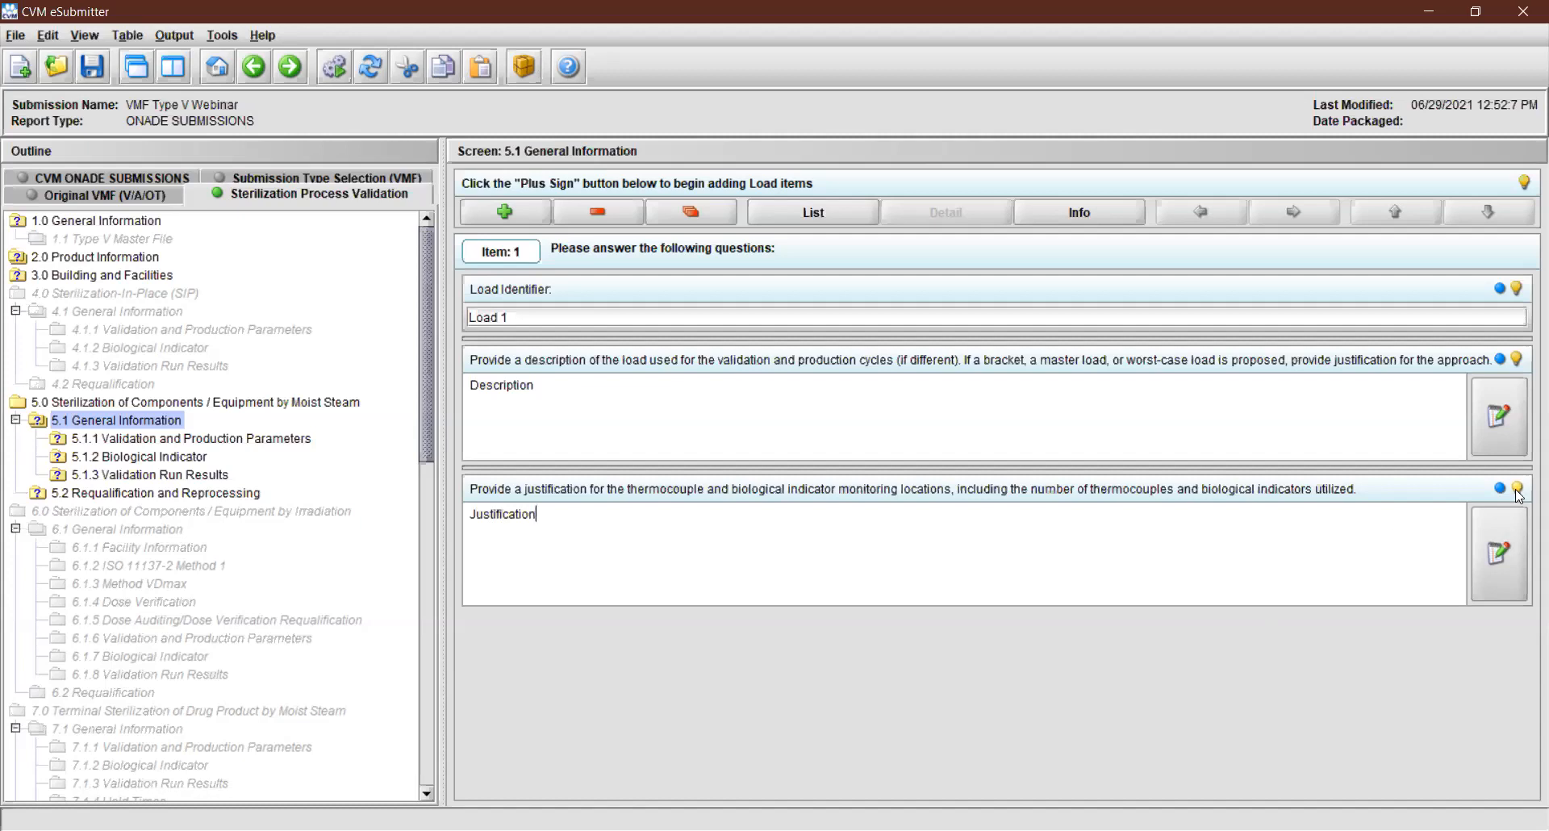
{"action": "left_click", "coordinate": [1117, 484]}
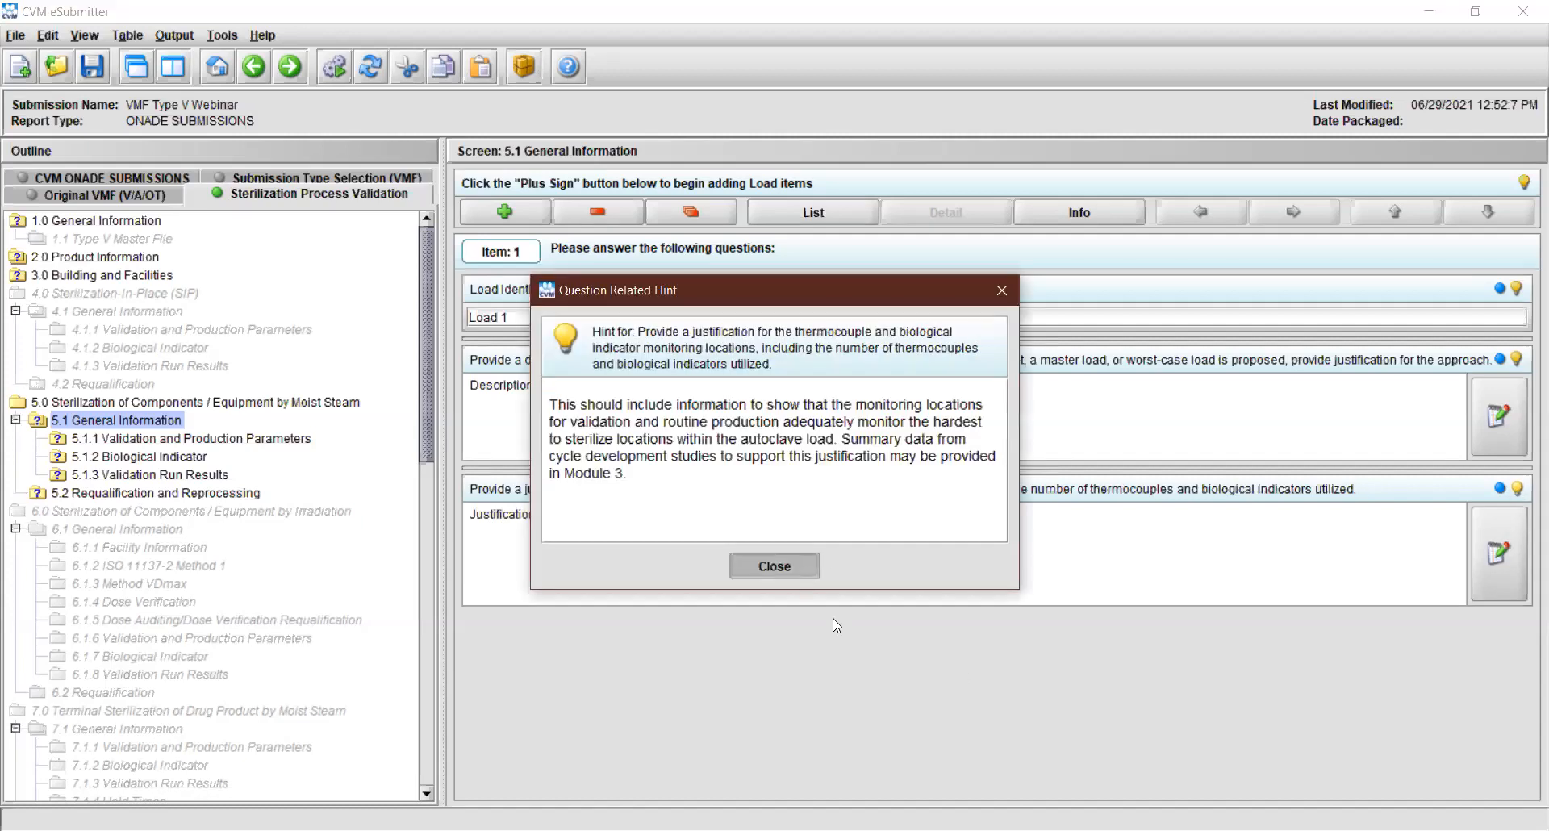
{"action": "key", "text": "Return"}
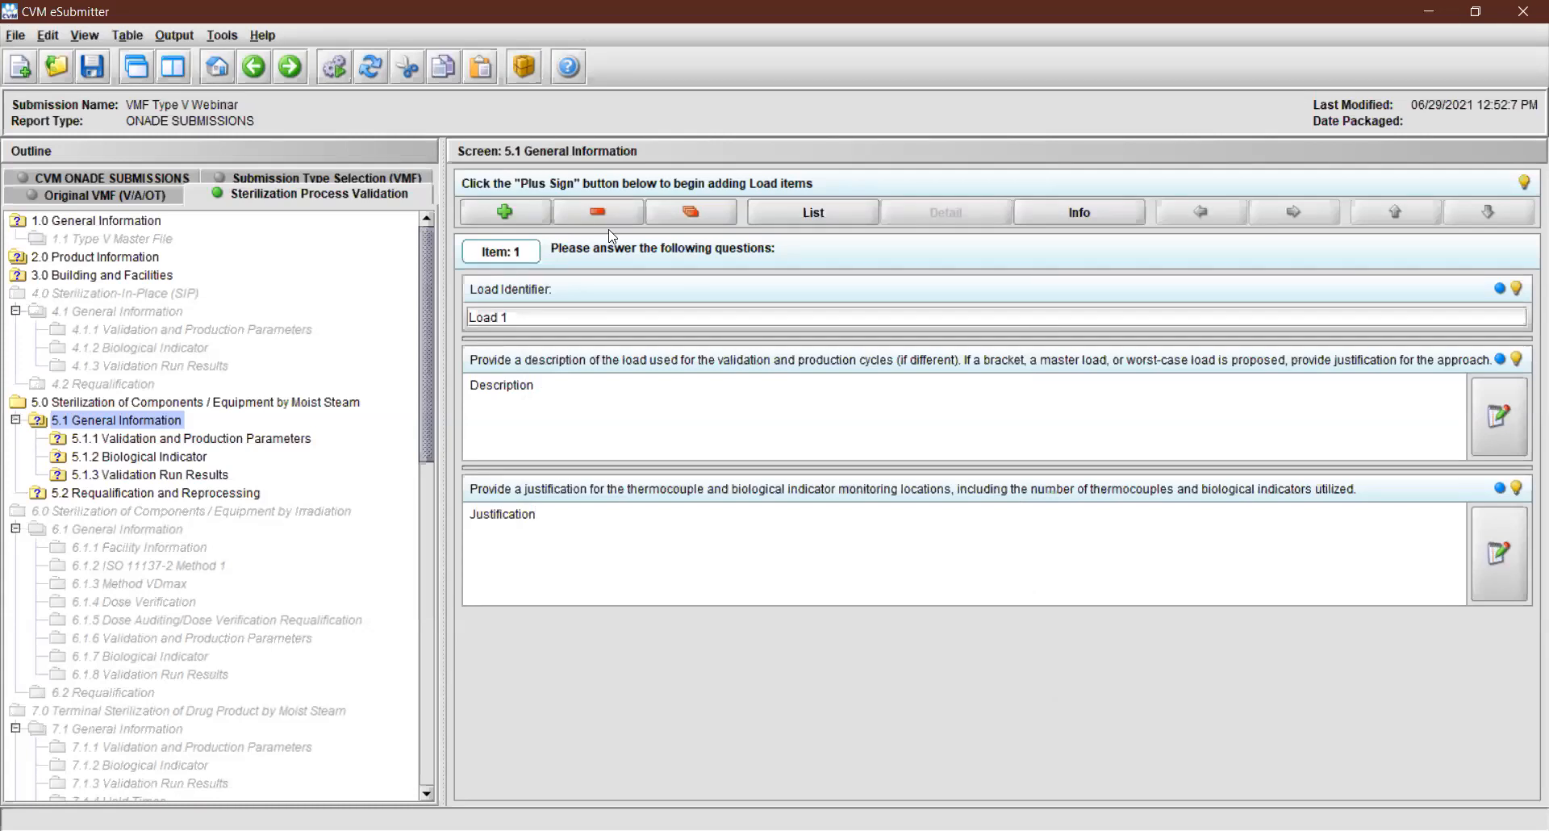
Step: Add a second load item with the identifier "Load 2" and go back to the Load 1 item
{"action": "left_click", "coordinate": [484, 208]}
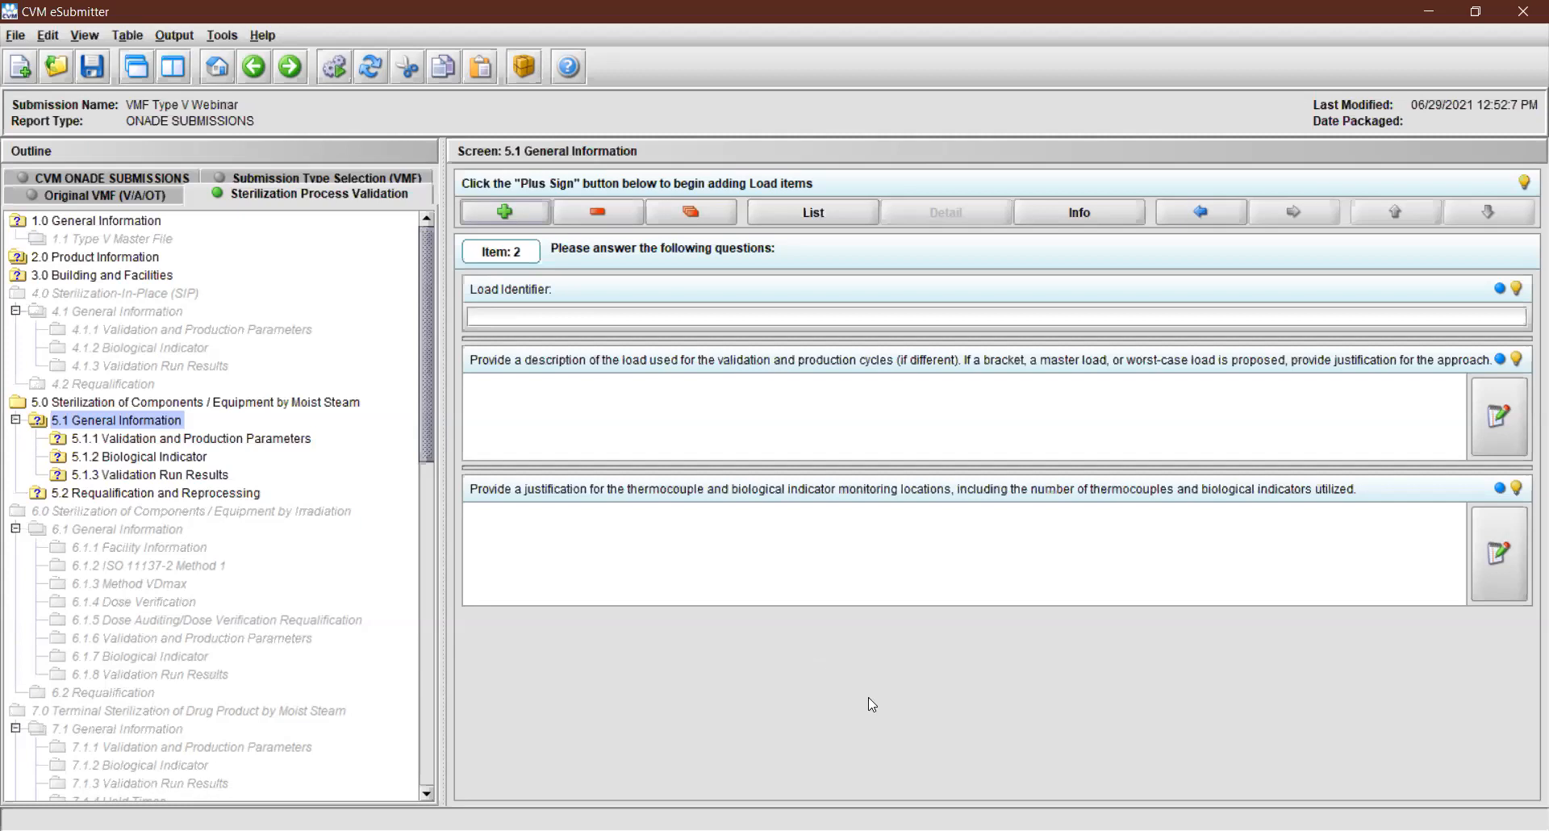
{"action": "type", "text": "Load 2"}
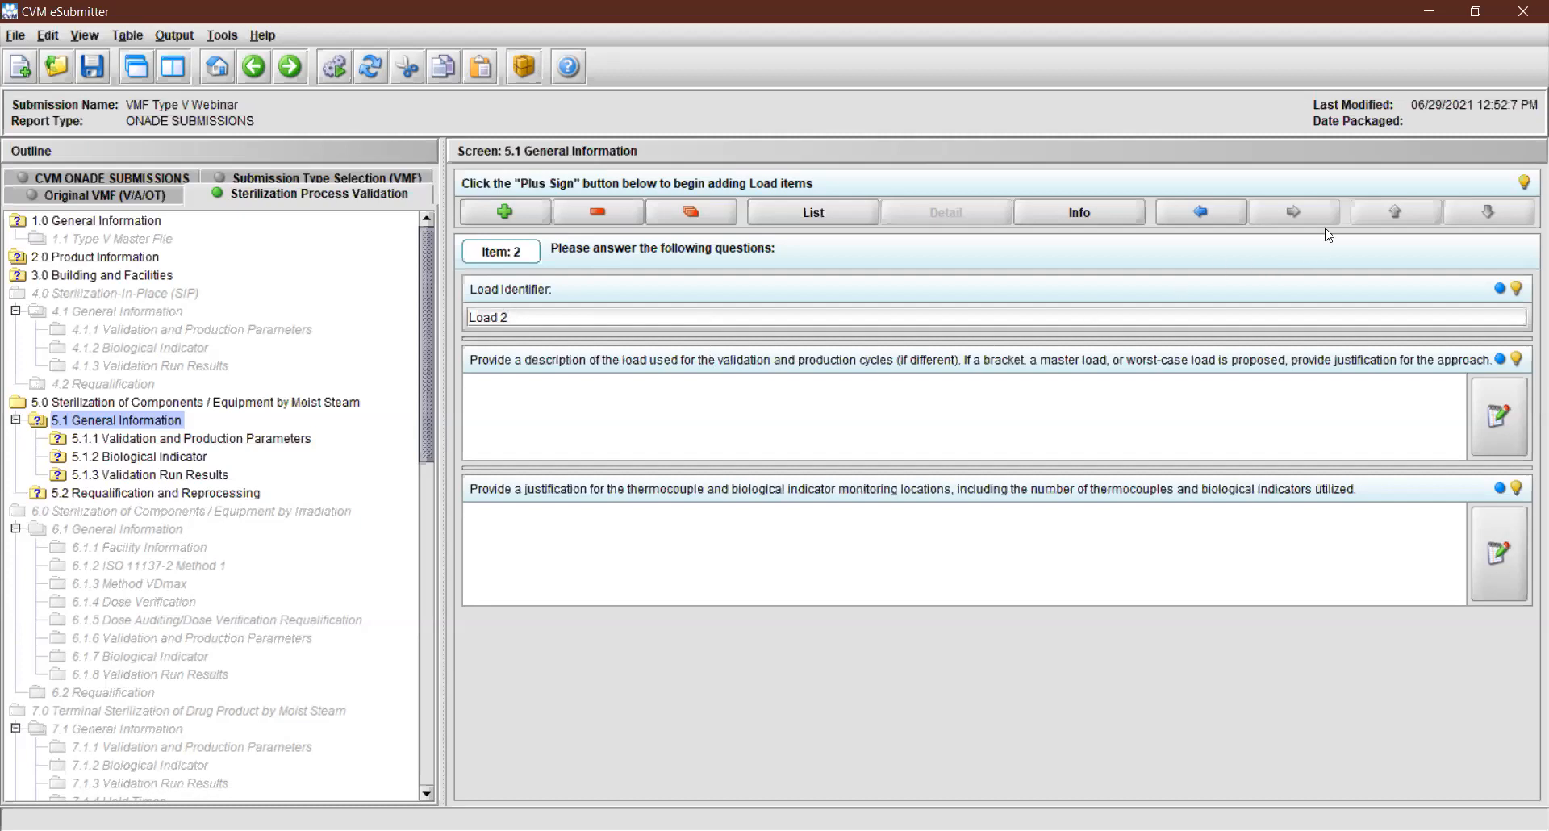
{"action": "left_click", "coordinate": [1183, 211]}
{"action": "left_click", "coordinate": [1286, 218]}
{"action": "left_click", "coordinate": [1223, 213]}
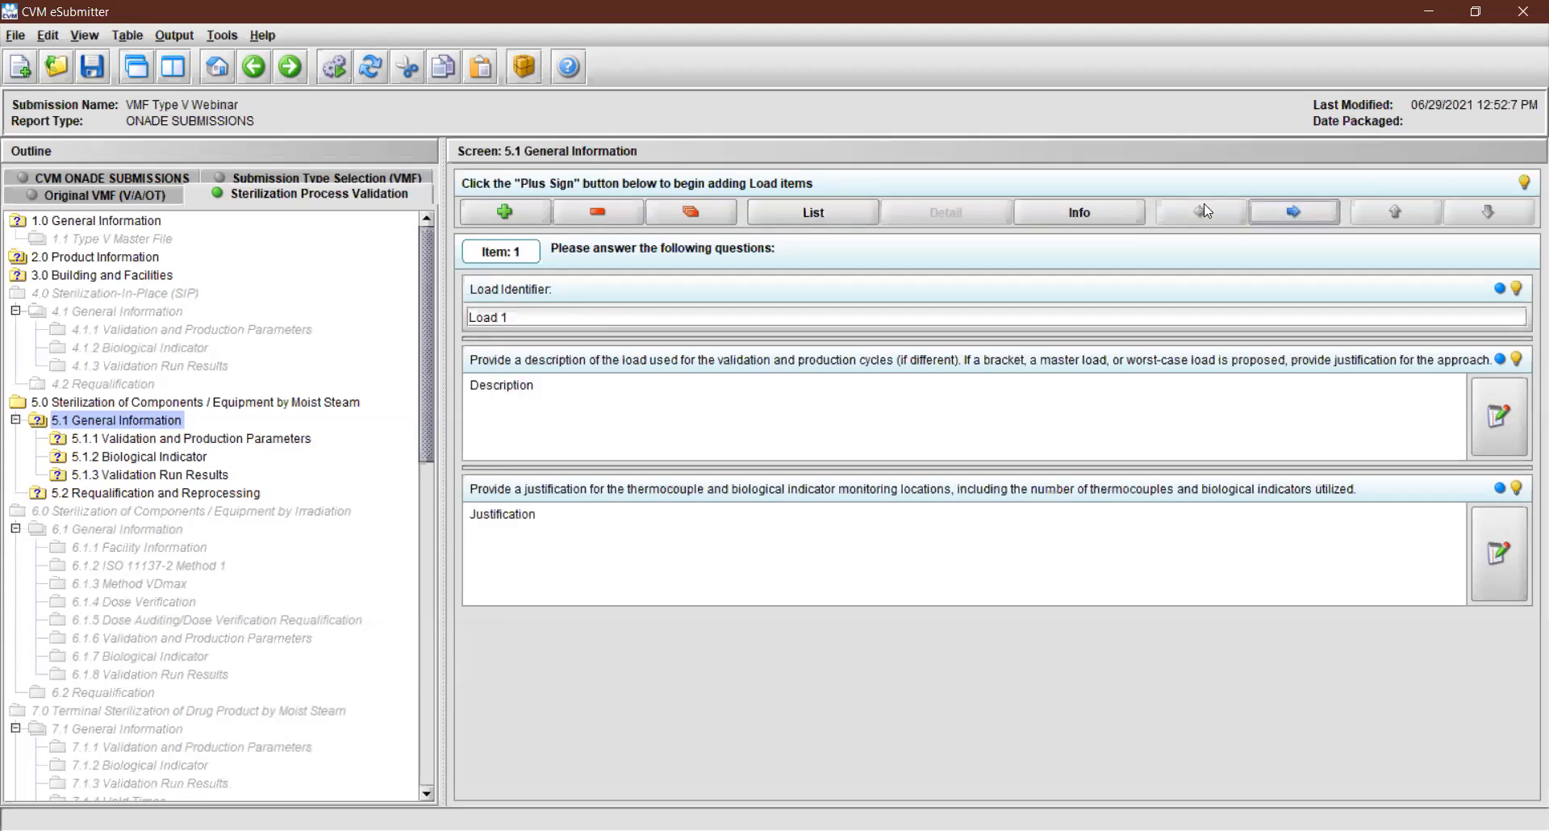
Step: Show the list of loads and try to delete all items, declining the deletion
{"action": "left_click", "coordinate": [818, 215]}
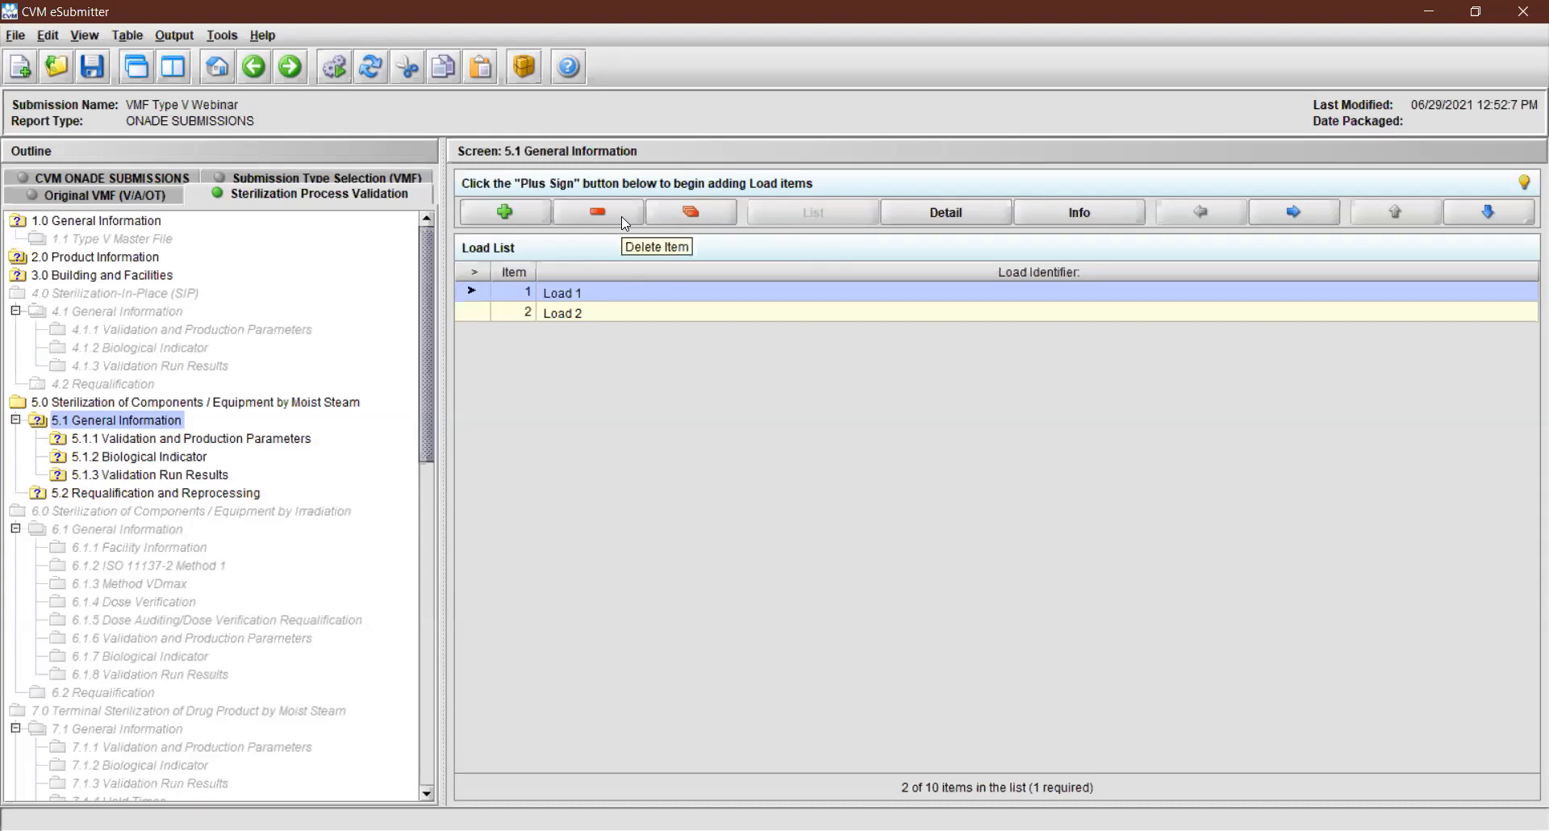
{"action": "left_click", "coordinate": [725, 211]}
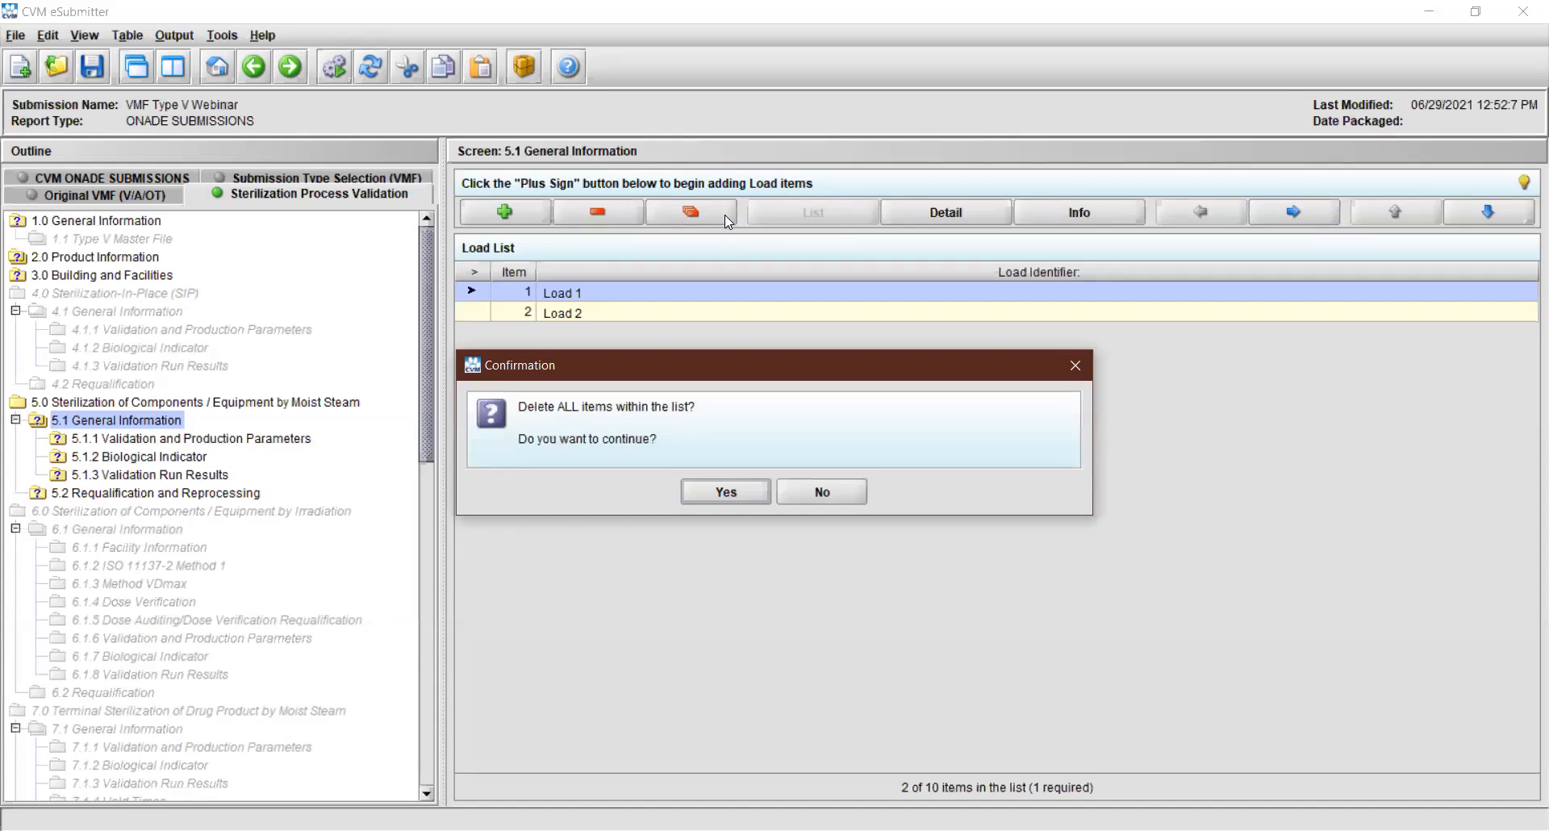
{"action": "left_click", "coordinate": [838, 490]}
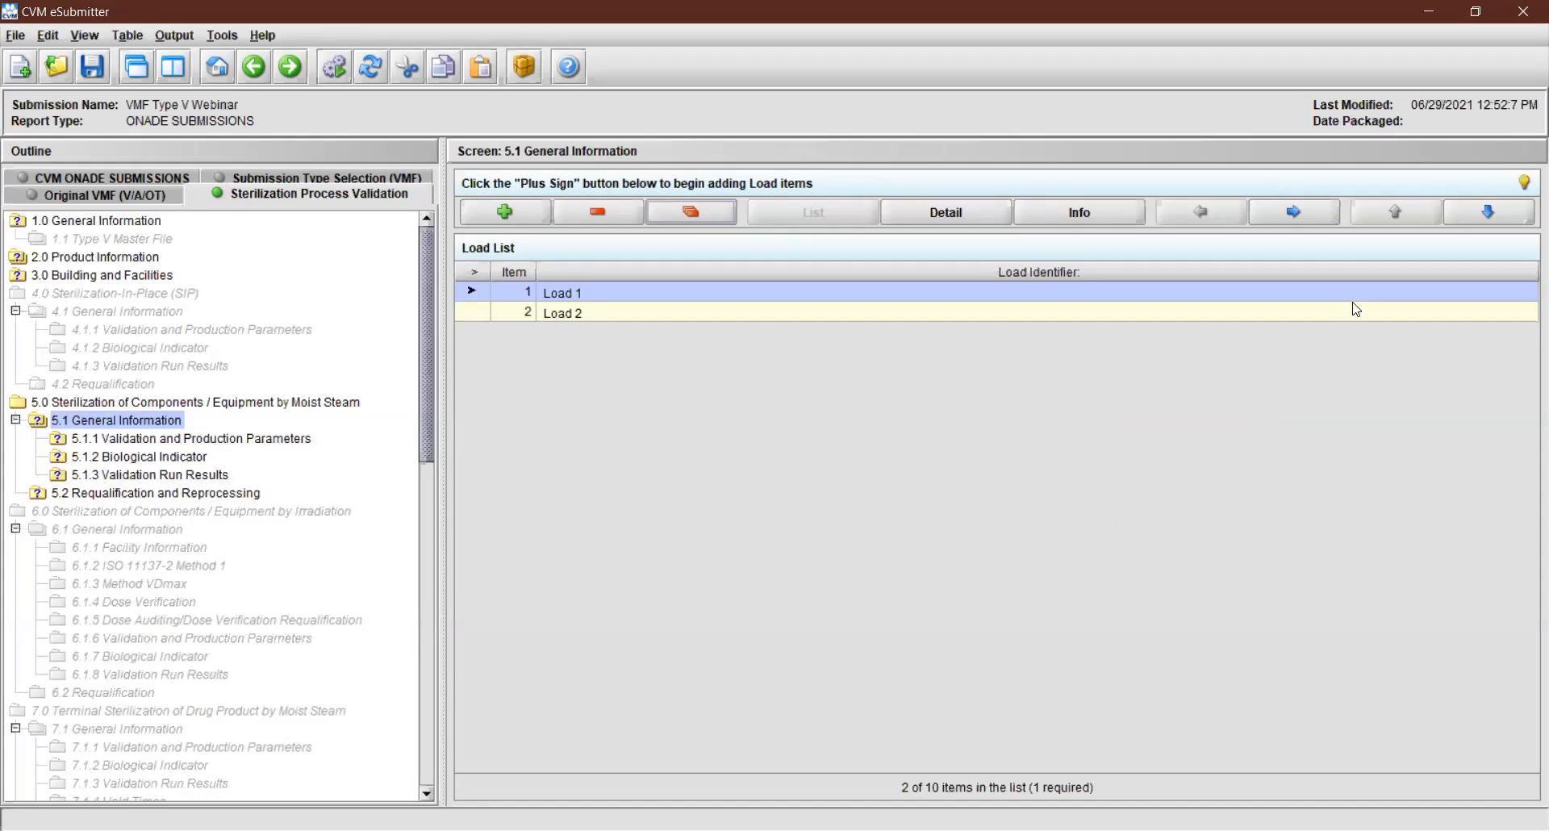
Step: Move Load 1 down the load list and back up, and review the screen's instructions before returning to the list
{"action": "left_click", "coordinate": [1489, 214]}
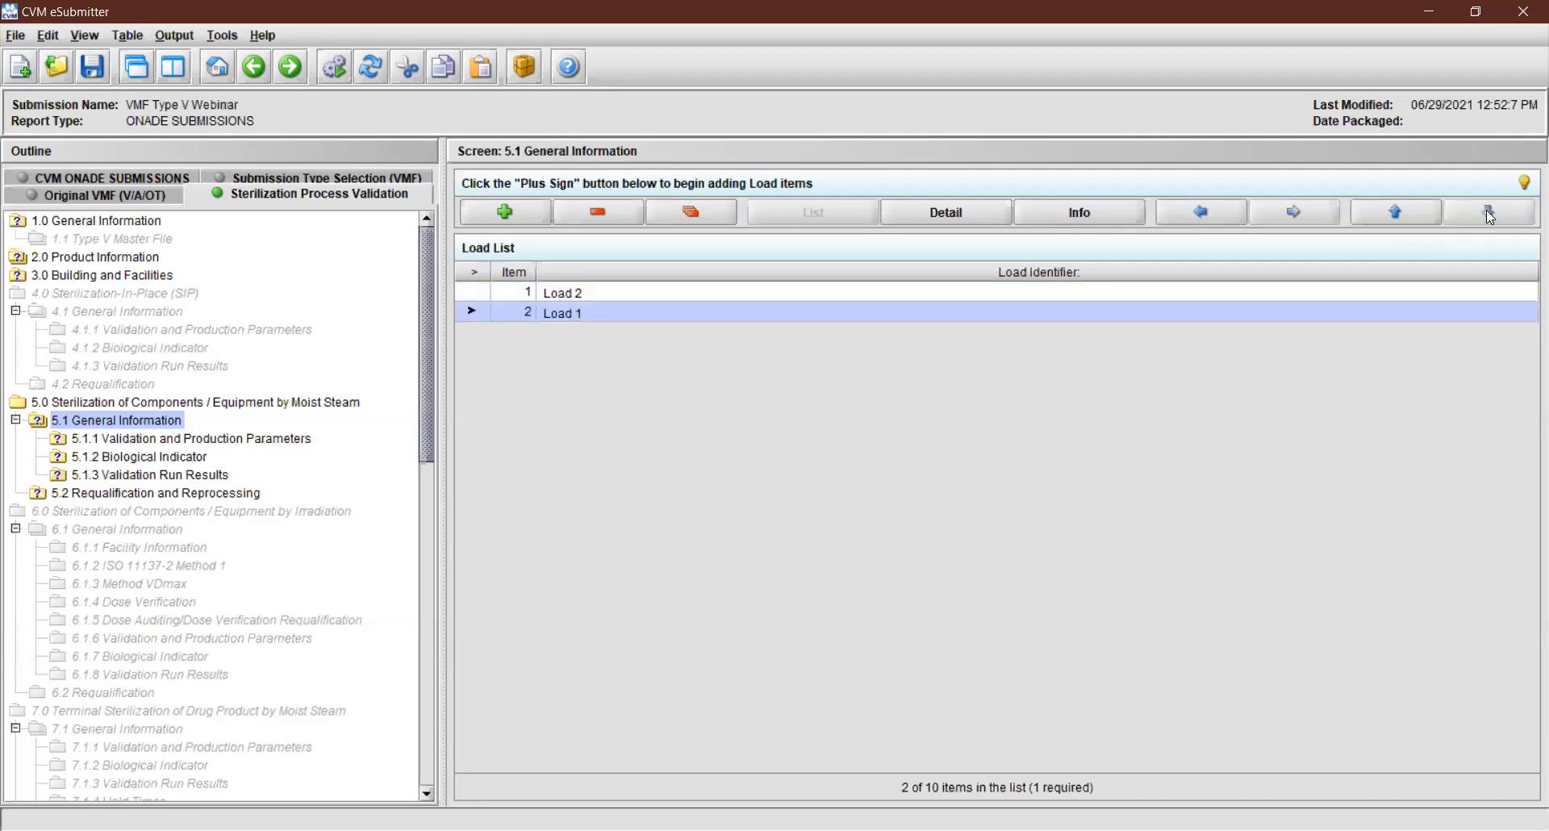
{"action": "left_click", "coordinate": [1410, 209]}
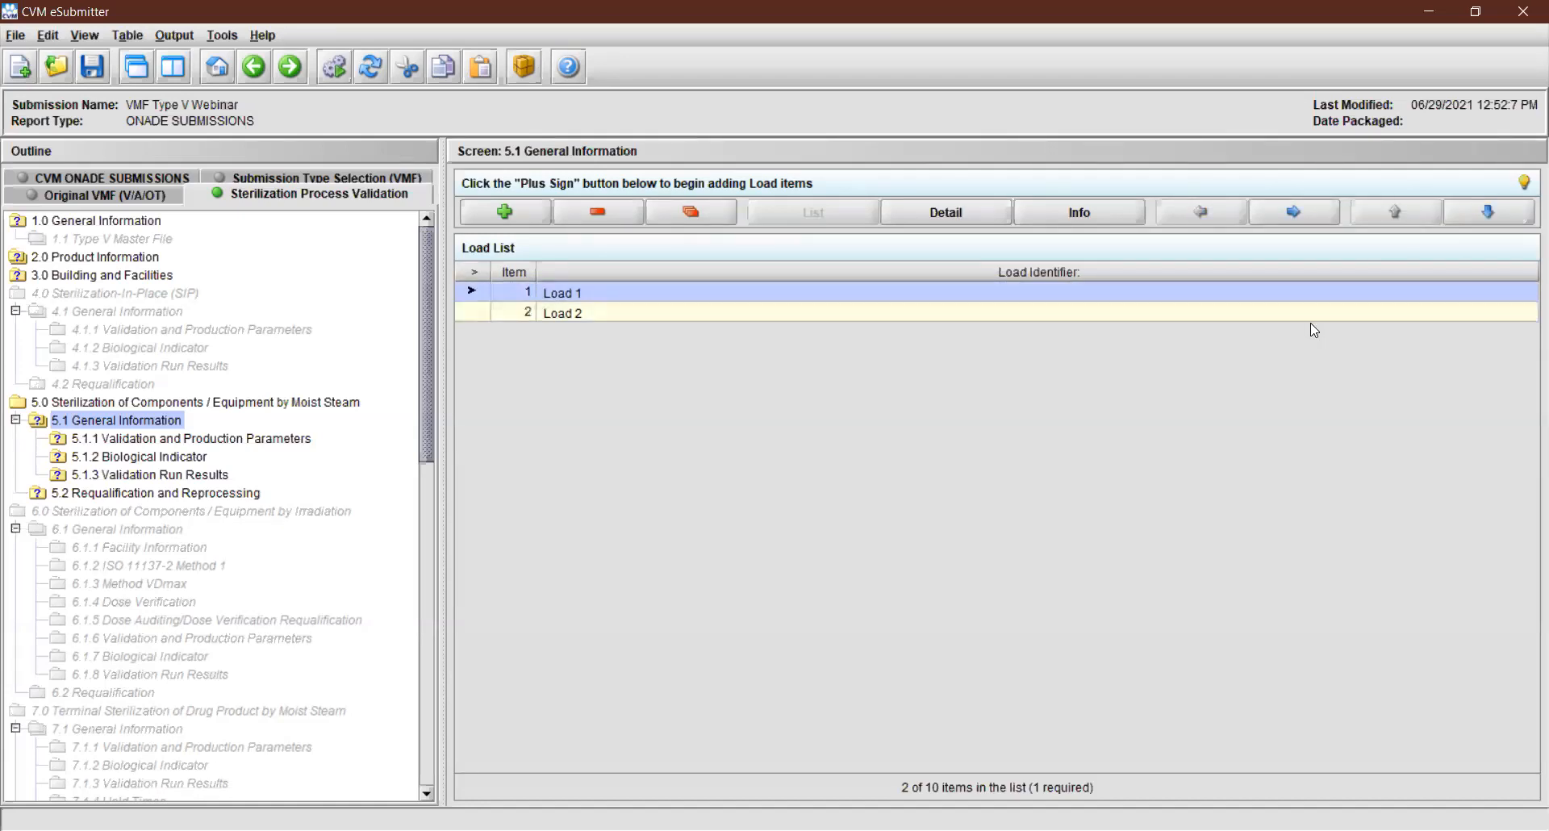
{"action": "left_click", "coordinate": [1050, 211]}
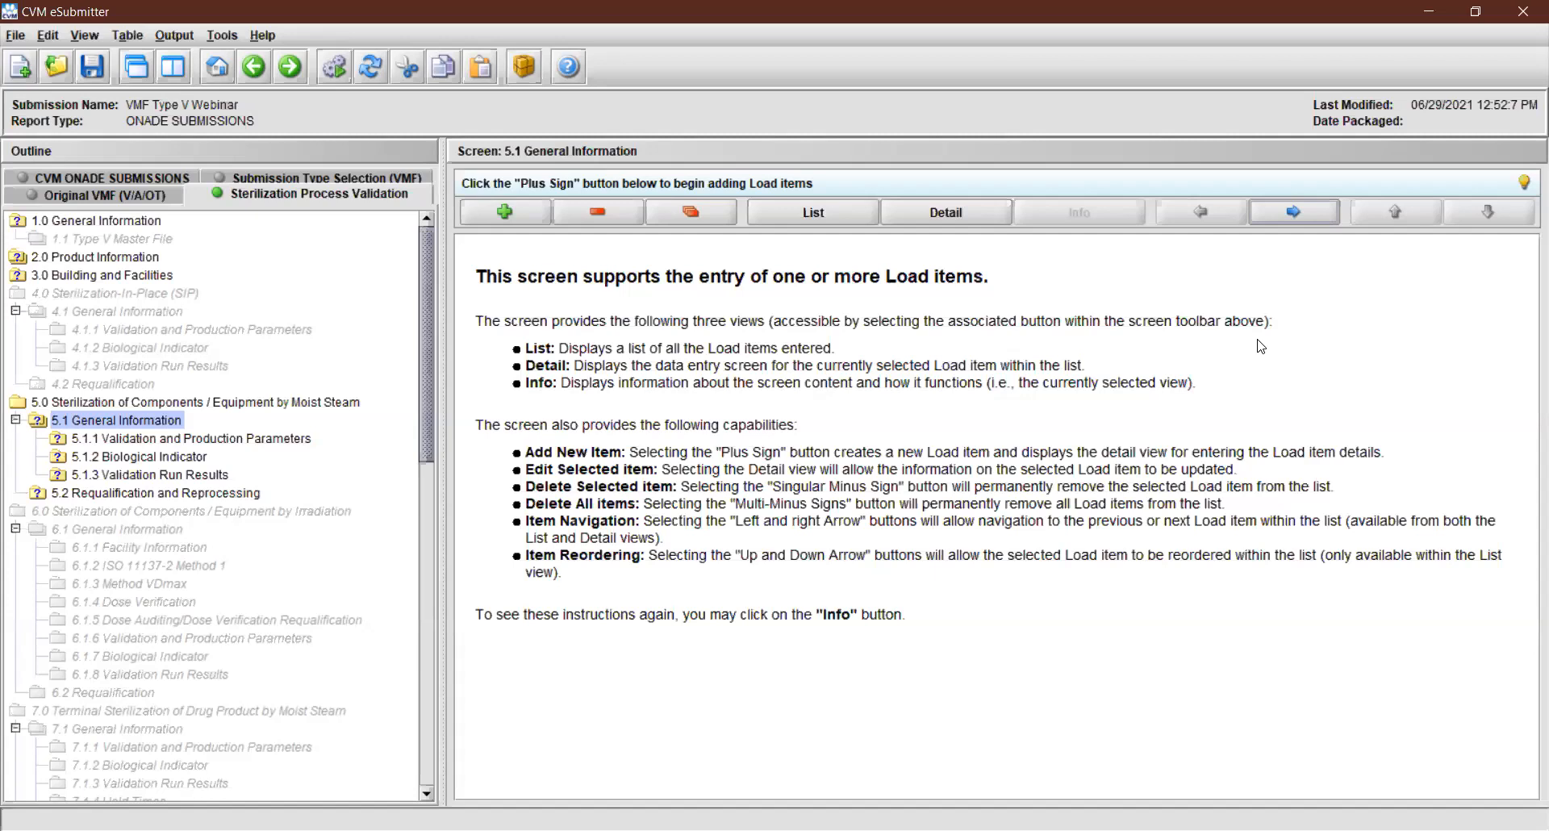
{"action": "left_click", "coordinate": [850, 215]}
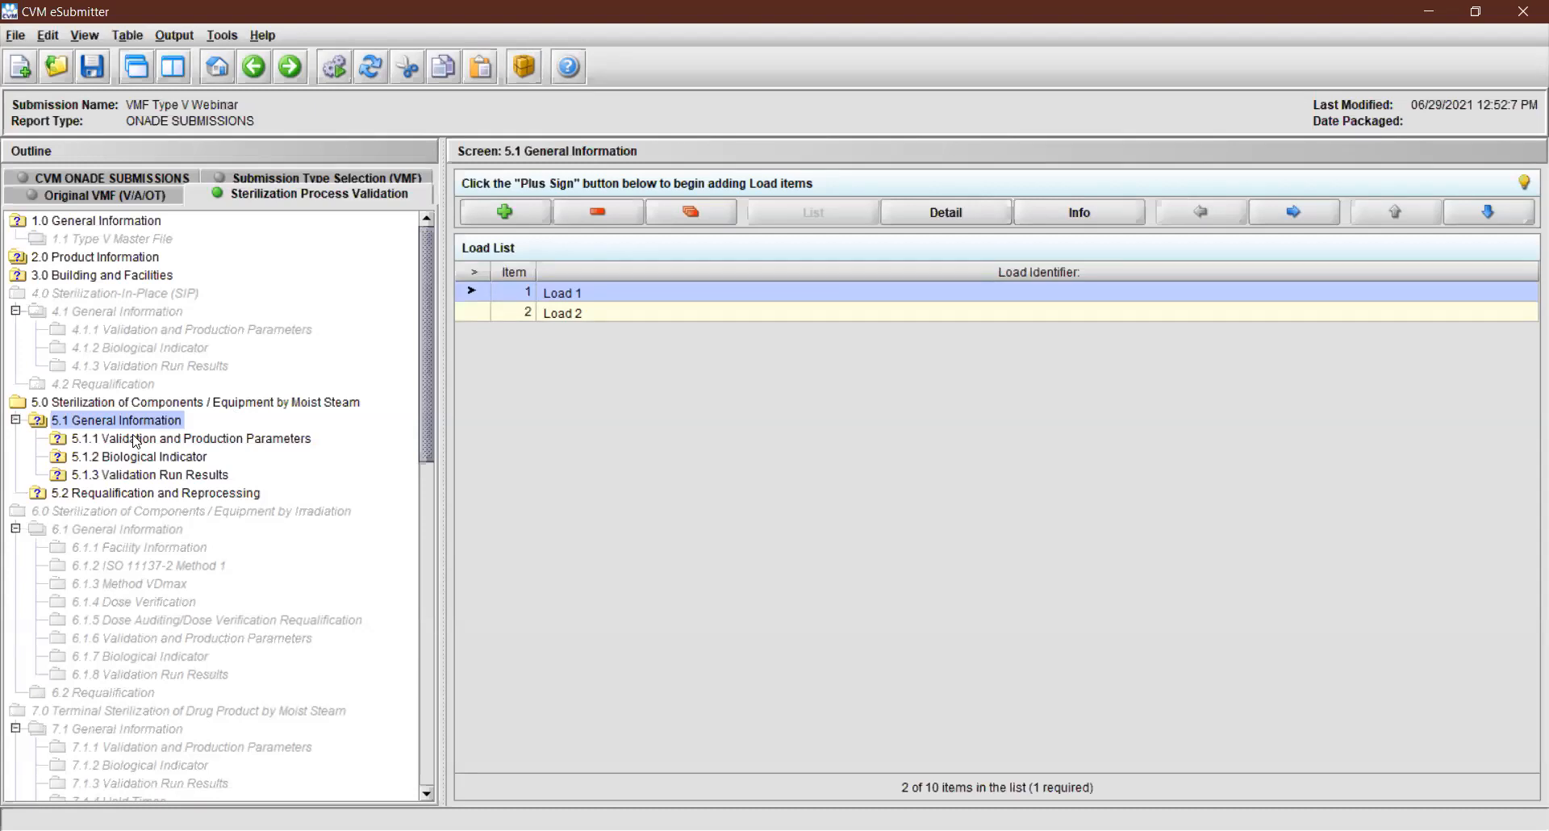
Step: In 5.1.1 Validation and Production Parameters, enter autoclave name "autoclave 1", room number "Room 101" and autoclave cycle "Cycle 1"
{"action": "left_click", "coordinate": [291, 68]}
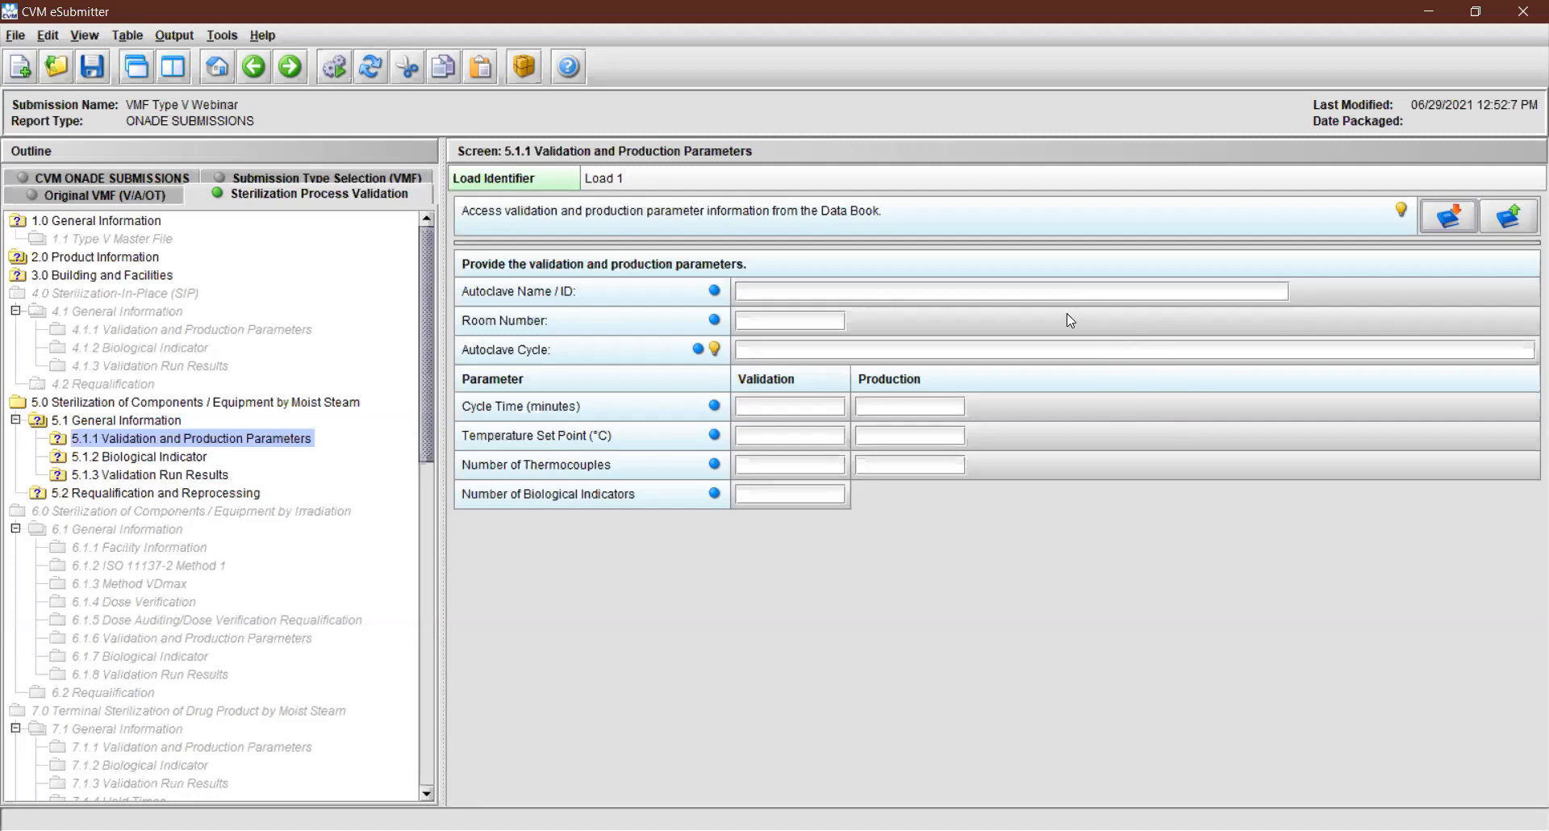
{"action": "left_click", "coordinate": [918, 289]}
{"action": "type", "text": "autoclave "}
{"action": "type", "text": "1"}
{"action": "type", "text": "Room 101"}
{"action": "key", "text": "Tab"}
{"action": "type", "text": "Cycle 1"}
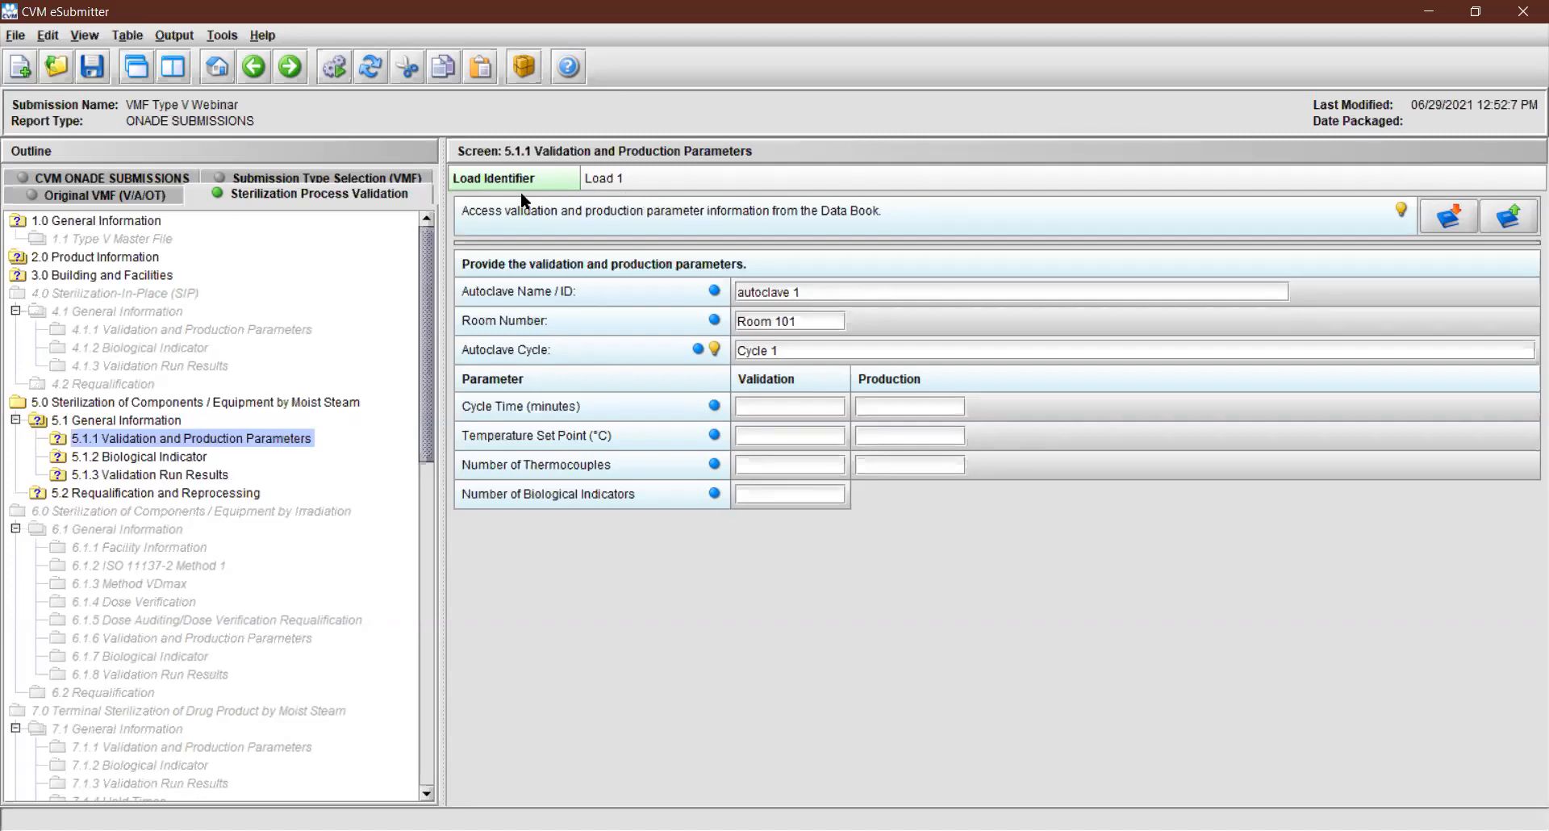
Step: Enter validation/production values: cycle time 25/30 minutes, temperature set point 121/122 °C, thermocouples 10/10, and 10 biological indicators for validation
{"action": "left_click", "coordinate": [793, 409]}
{"action": "type", "text": "25"}
{"action": "key", "text": "Tab"}
{"action": "type", "text": "30"}
{"action": "key", "text": "Tab"}
{"action": "type", "text": "121"}
{"action": "key", "text": "Tab"}
{"action": "type", "text": "122"}
{"action": "key", "text": "Tab"}
{"action": "type", "text": "10"}
{"action": "key", "text": "Tab"}
{"action": "type", "text": "10"}
{"action": "key", "text": "Tab"}
{"action": "type", "text": "10"}
Step: Save the validation and production parameters to the Data Book under "Load Identifier: Load 1", consulting the identifying name hint
{"action": "left_click", "coordinate": [1508, 223]}
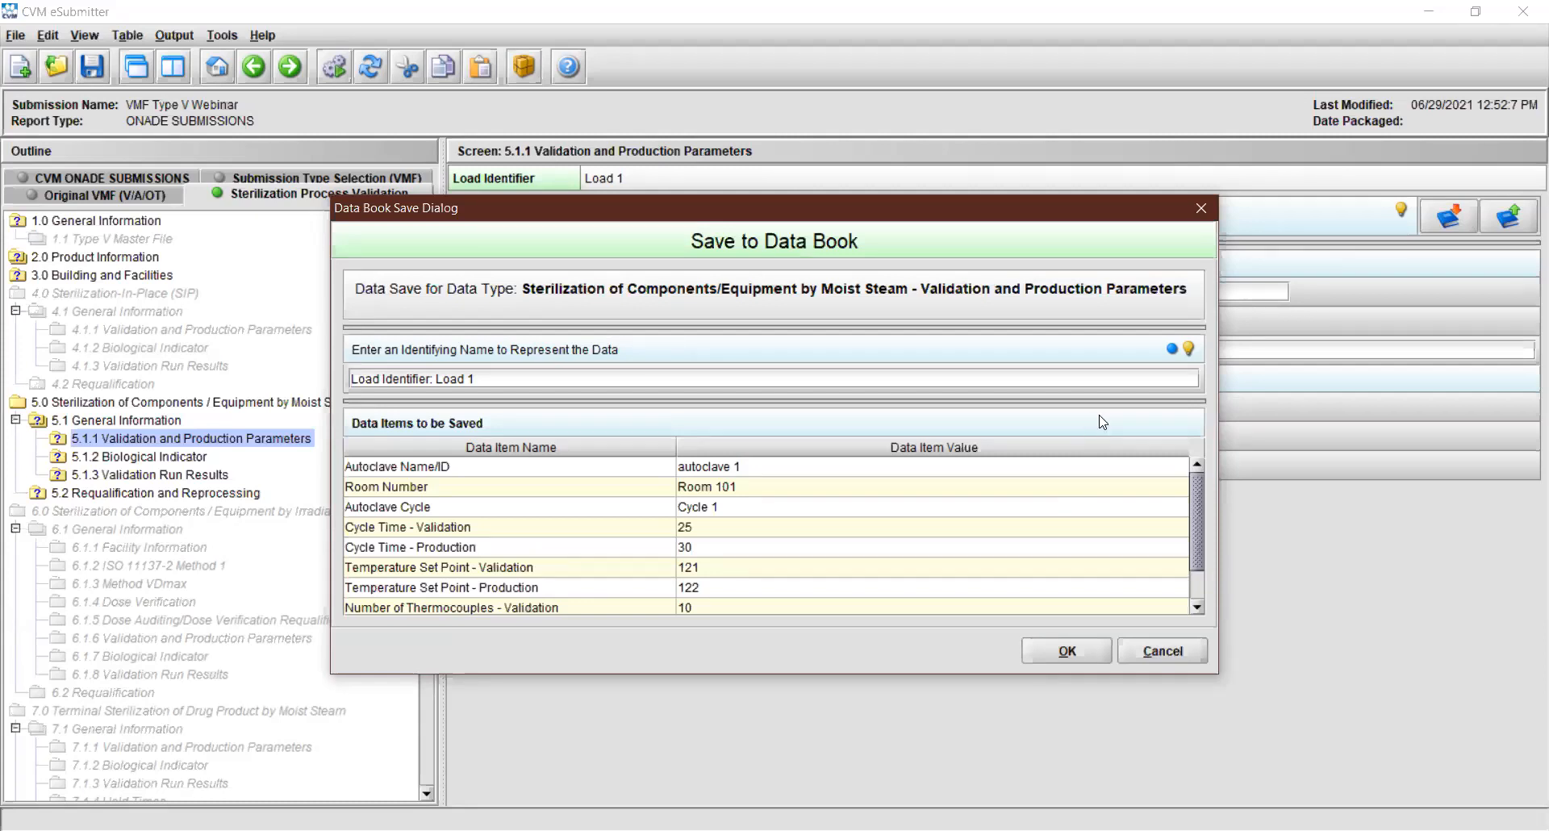
{"action": "left_click", "coordinate": [1190, 351]}
{"action": "scroll", "coordinate": [994, 508], "scroll_direction": "down", "scroll_amount": 4}
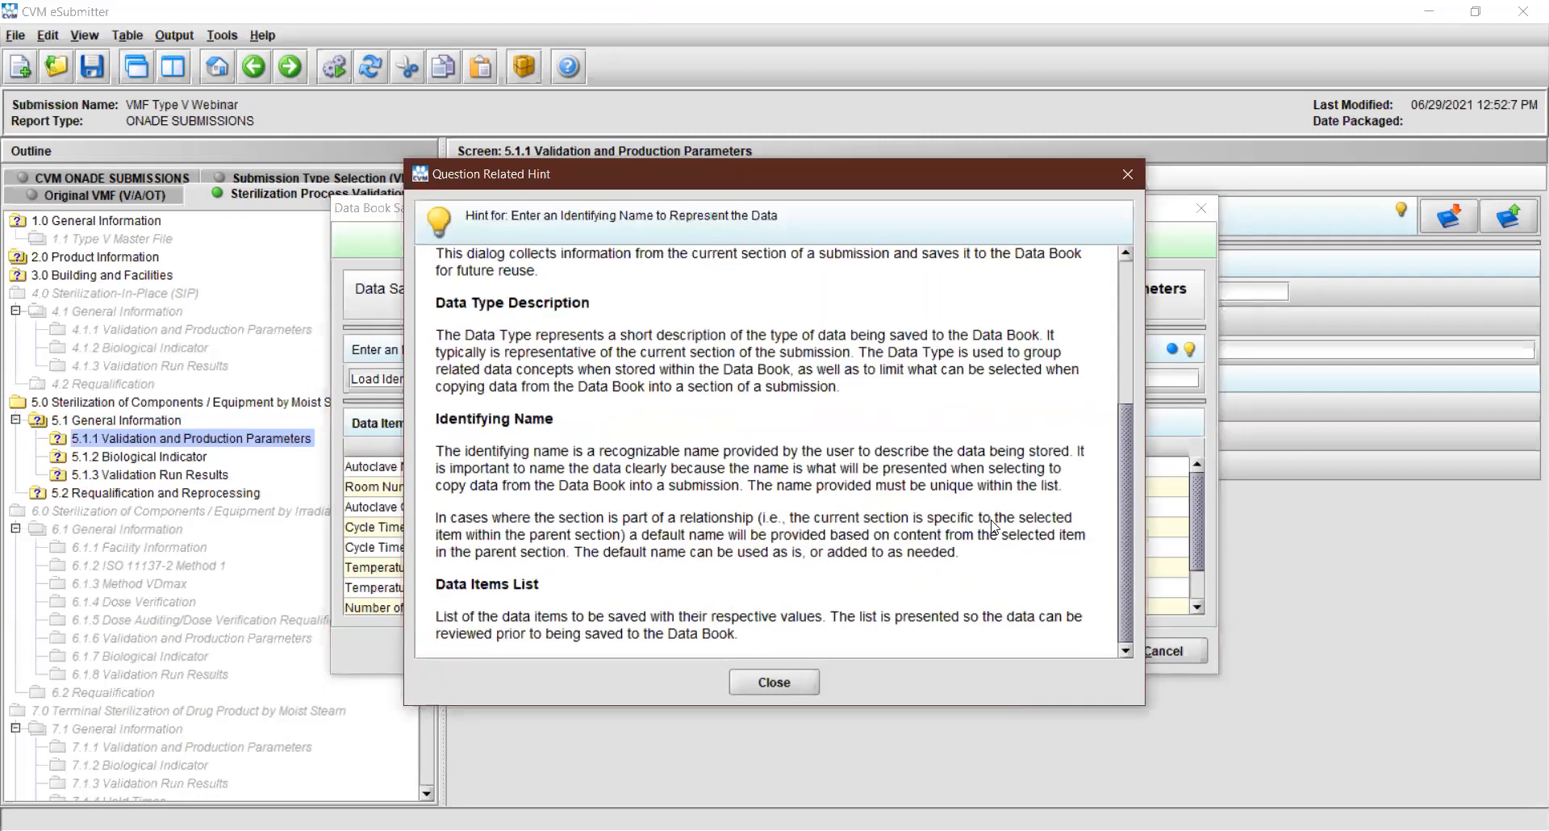
{"action": "left_click", "coordinate": [776, 682]}
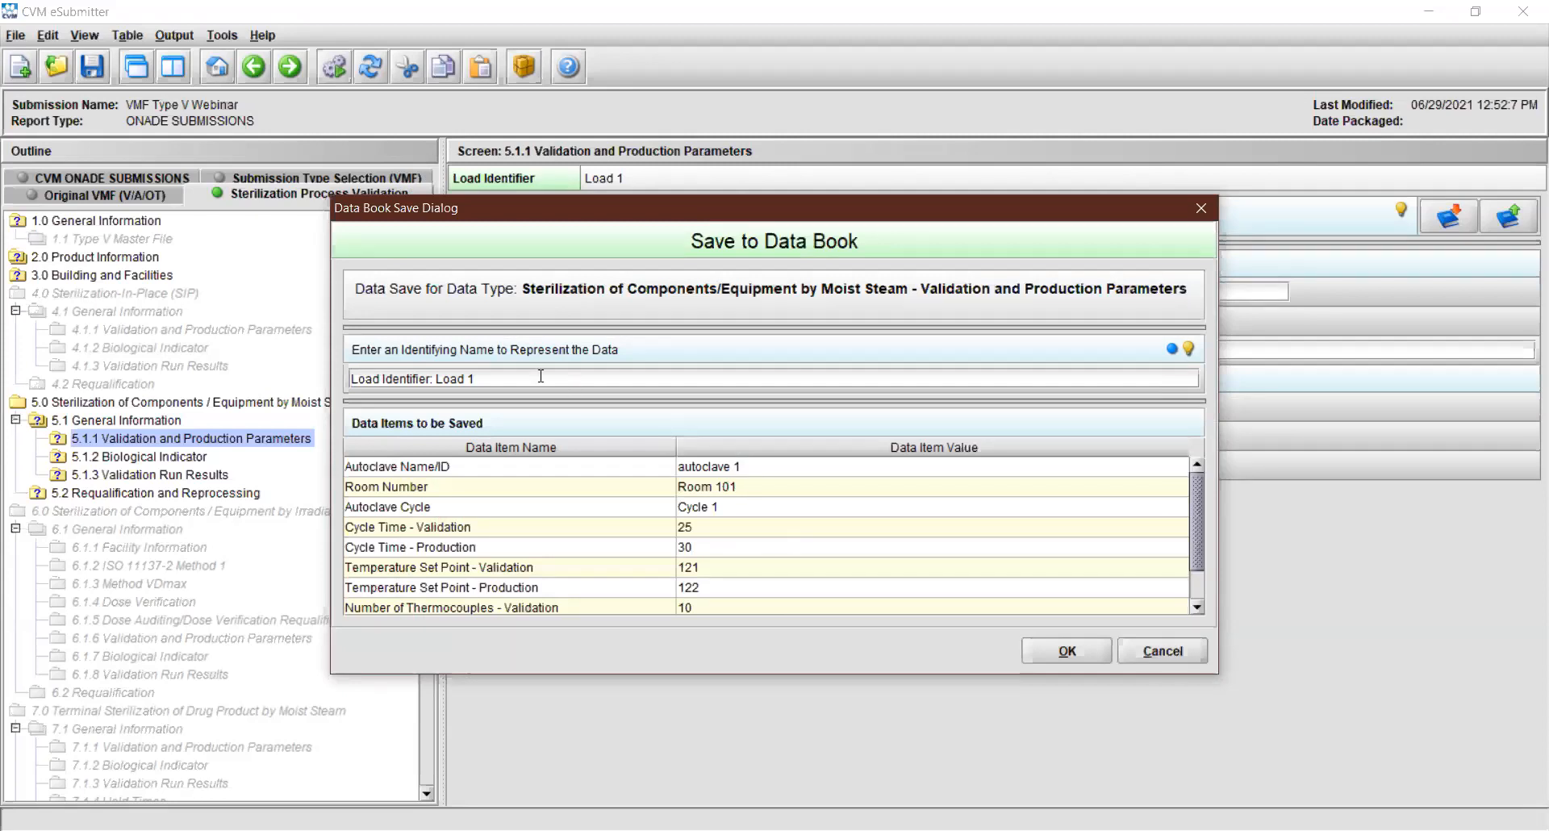
{"action": "mouse_move", "coordinate": [541, 376]}
{"action": "left_mouse_down"}
{"action": "mouse_move", "coordinate": [342, 378]}
{"action": "mouse_move", "coordinate": [516, 381]}
{"action": "left_mouse_up"}
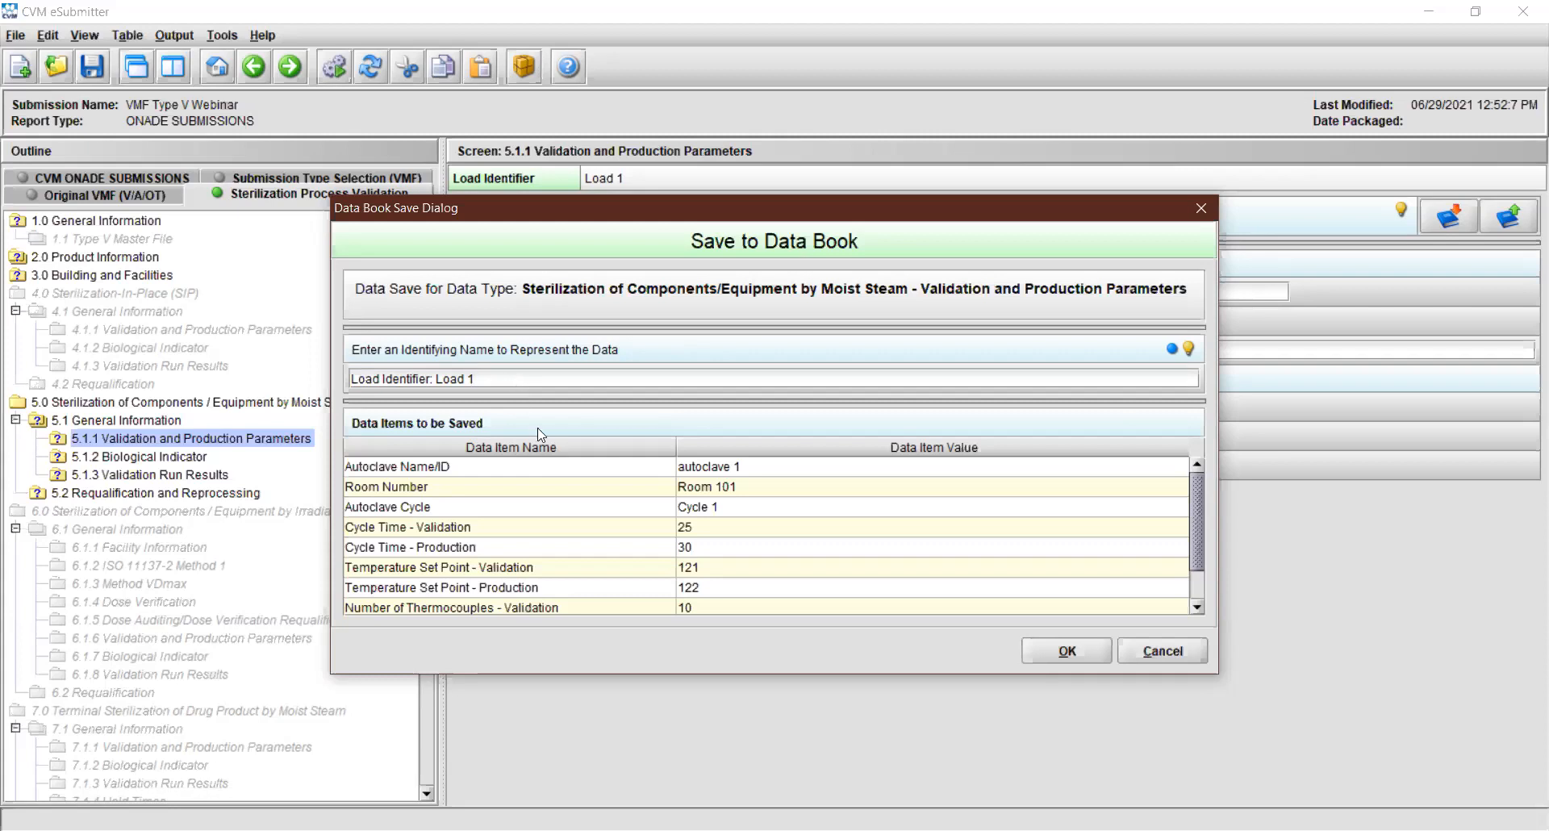
{"action": "left_click", "coordinate": [1065, 651]}
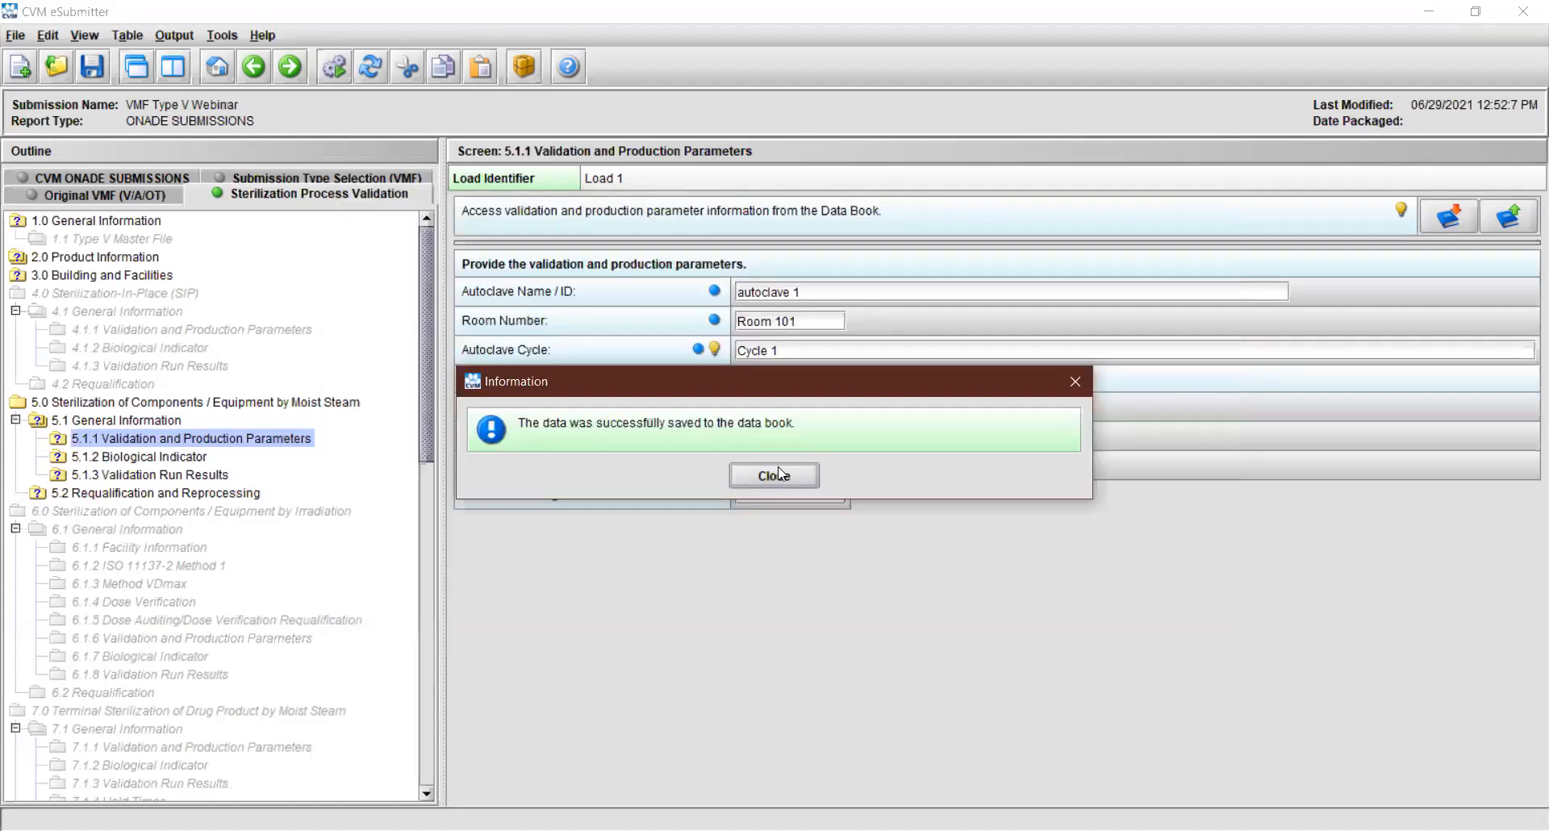
{"action": "left_click", "coordinate": [774, 475]}
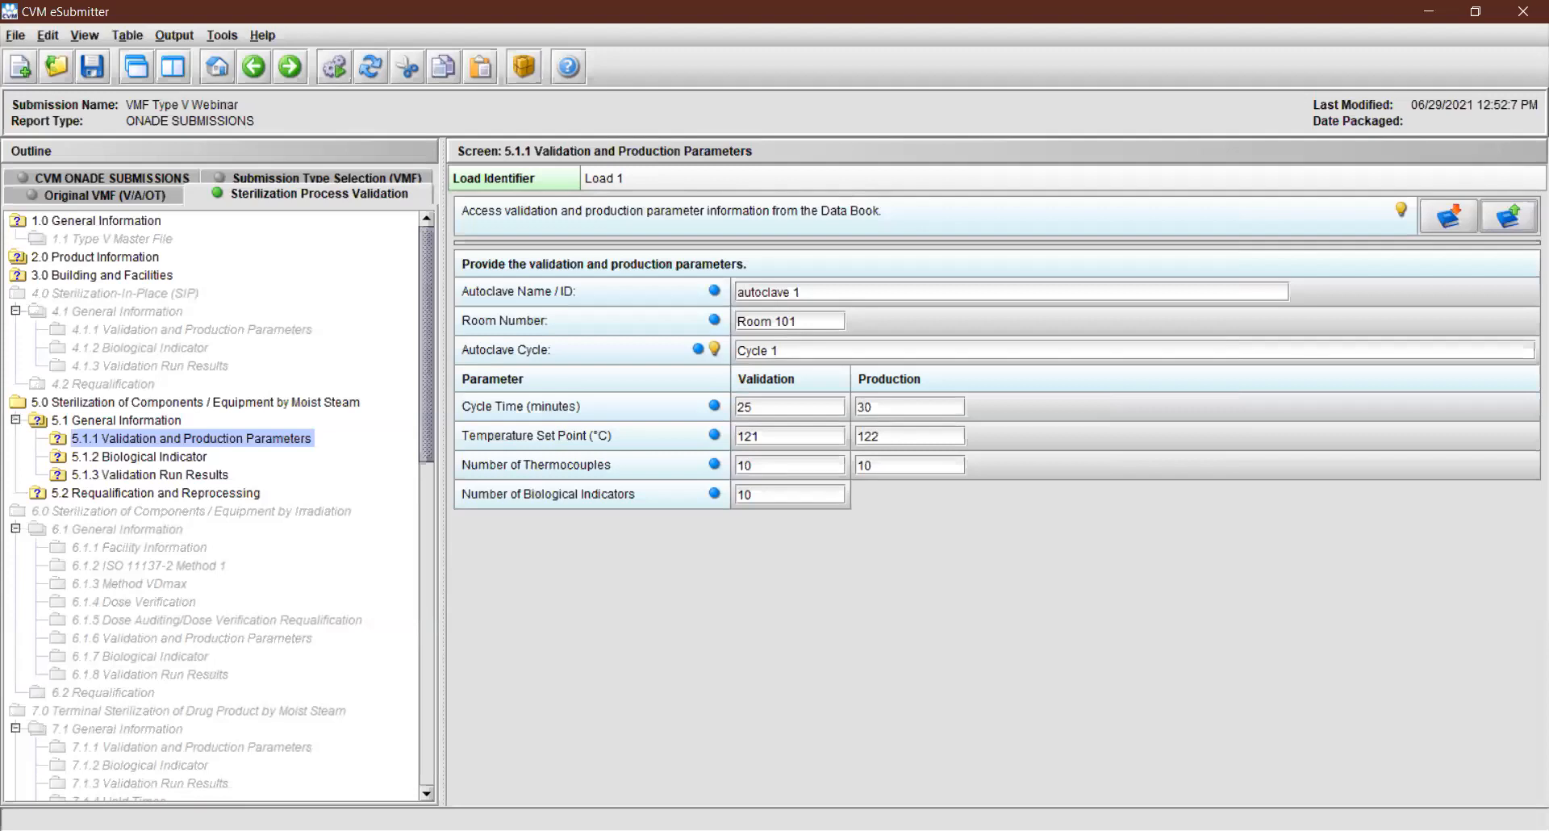
Step: Open the Data Book selection for these parameters and try out editing and deleting the Load 1 entry, keeping its name and declining deletion
{"action": "left_click", "coordinate": [1450, 218]}
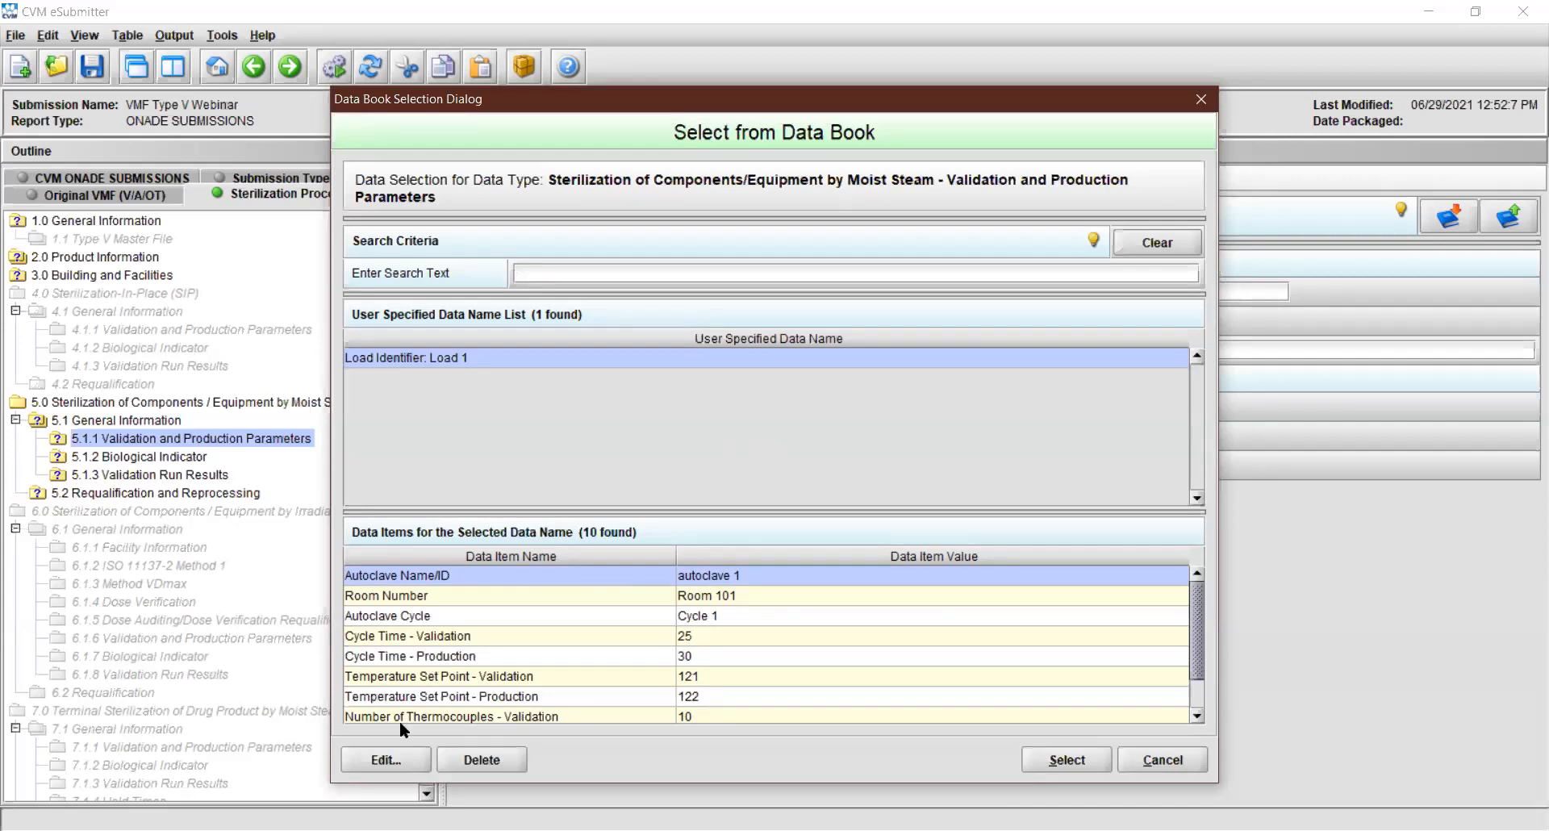
{"action": "left_click", "coordinate": [385, 760]}
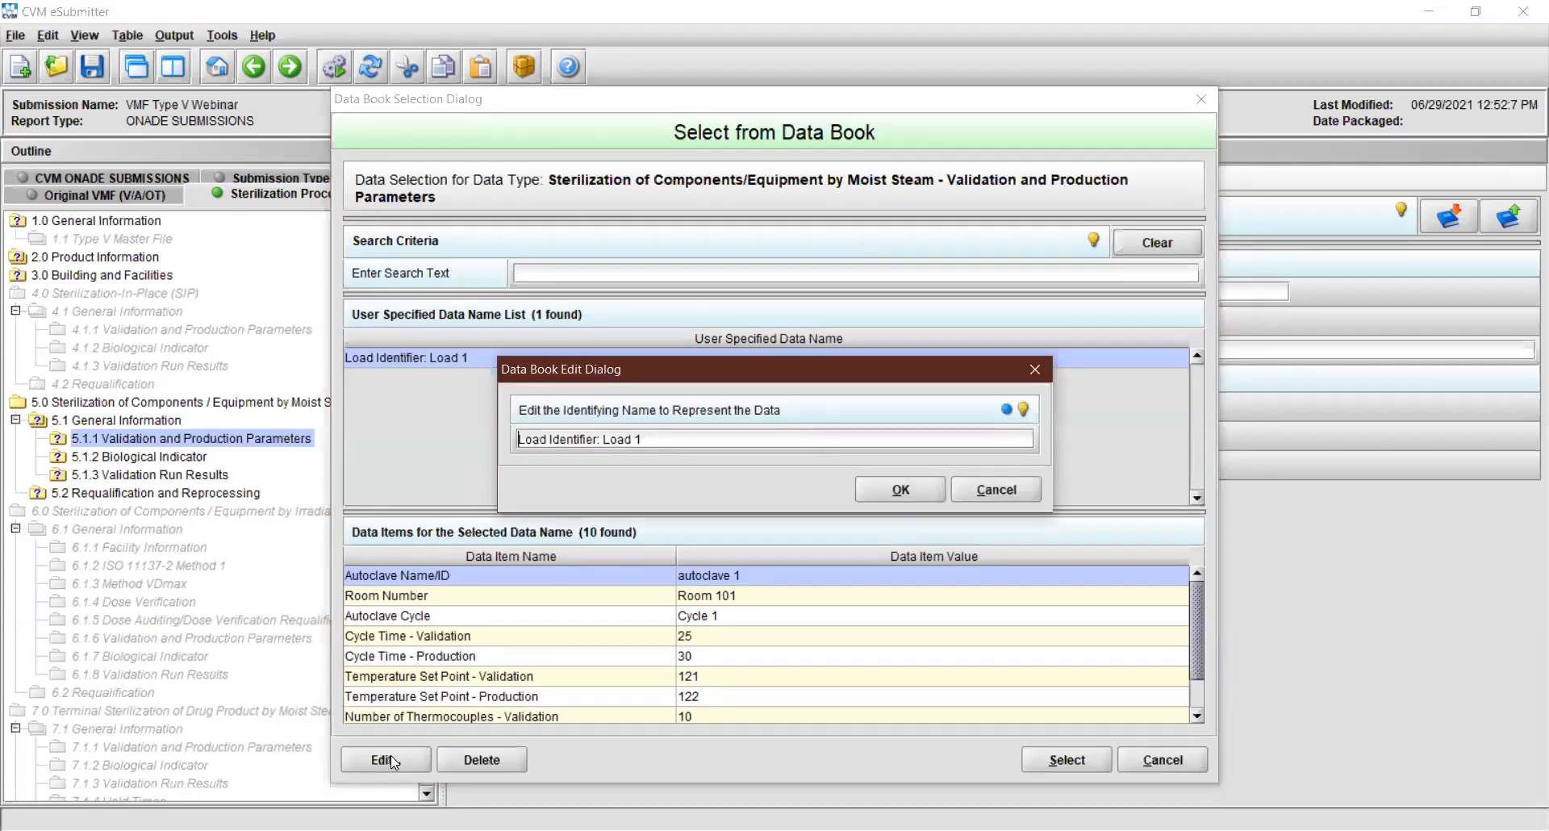
{"action": "left_click", "coordinate": [931, 489]}
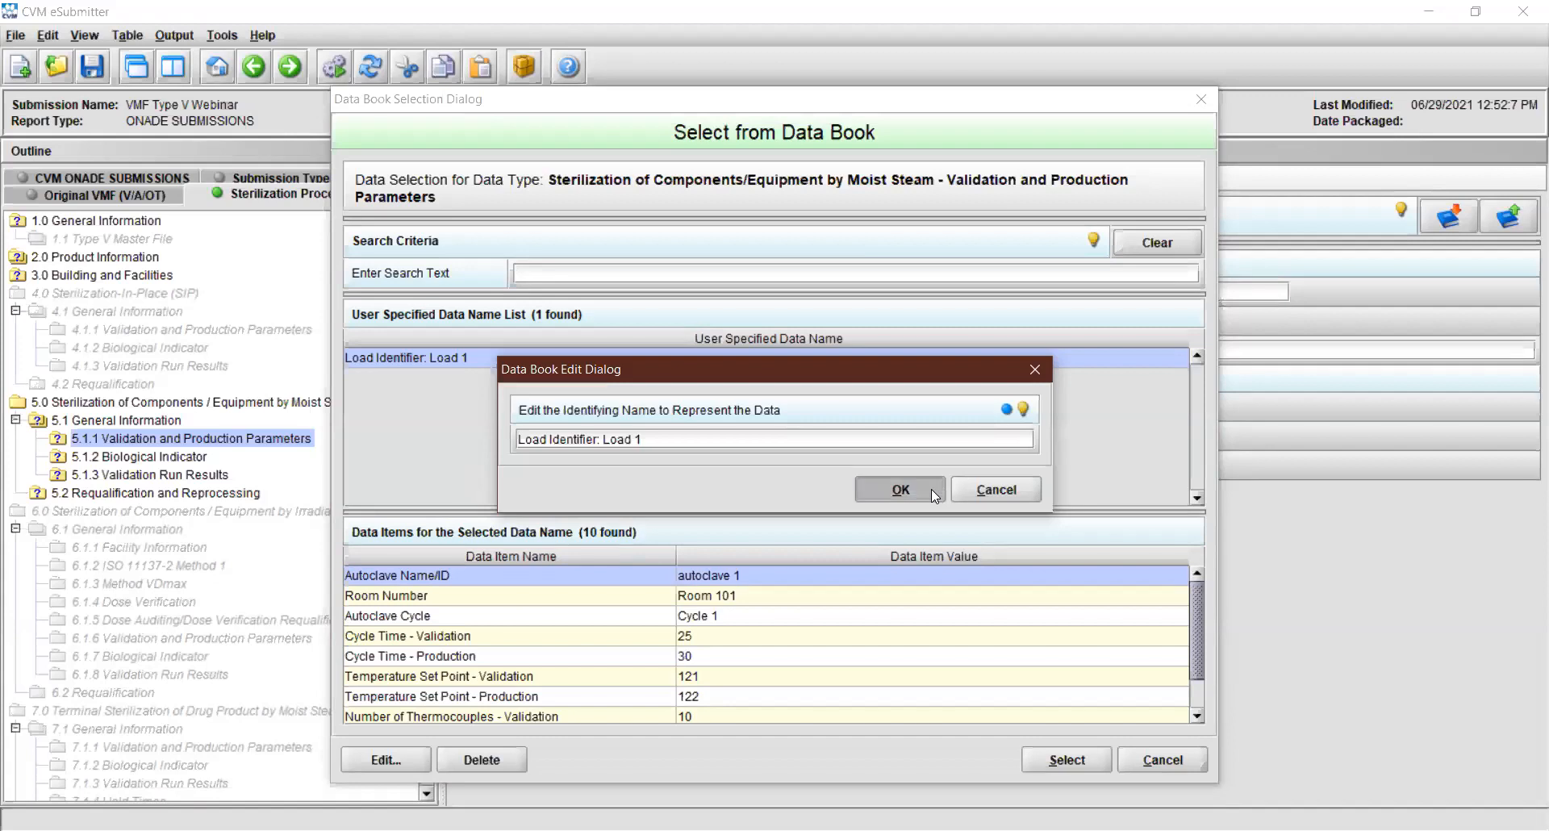
{"action": "left_click", "coordinate": [508, 759]}
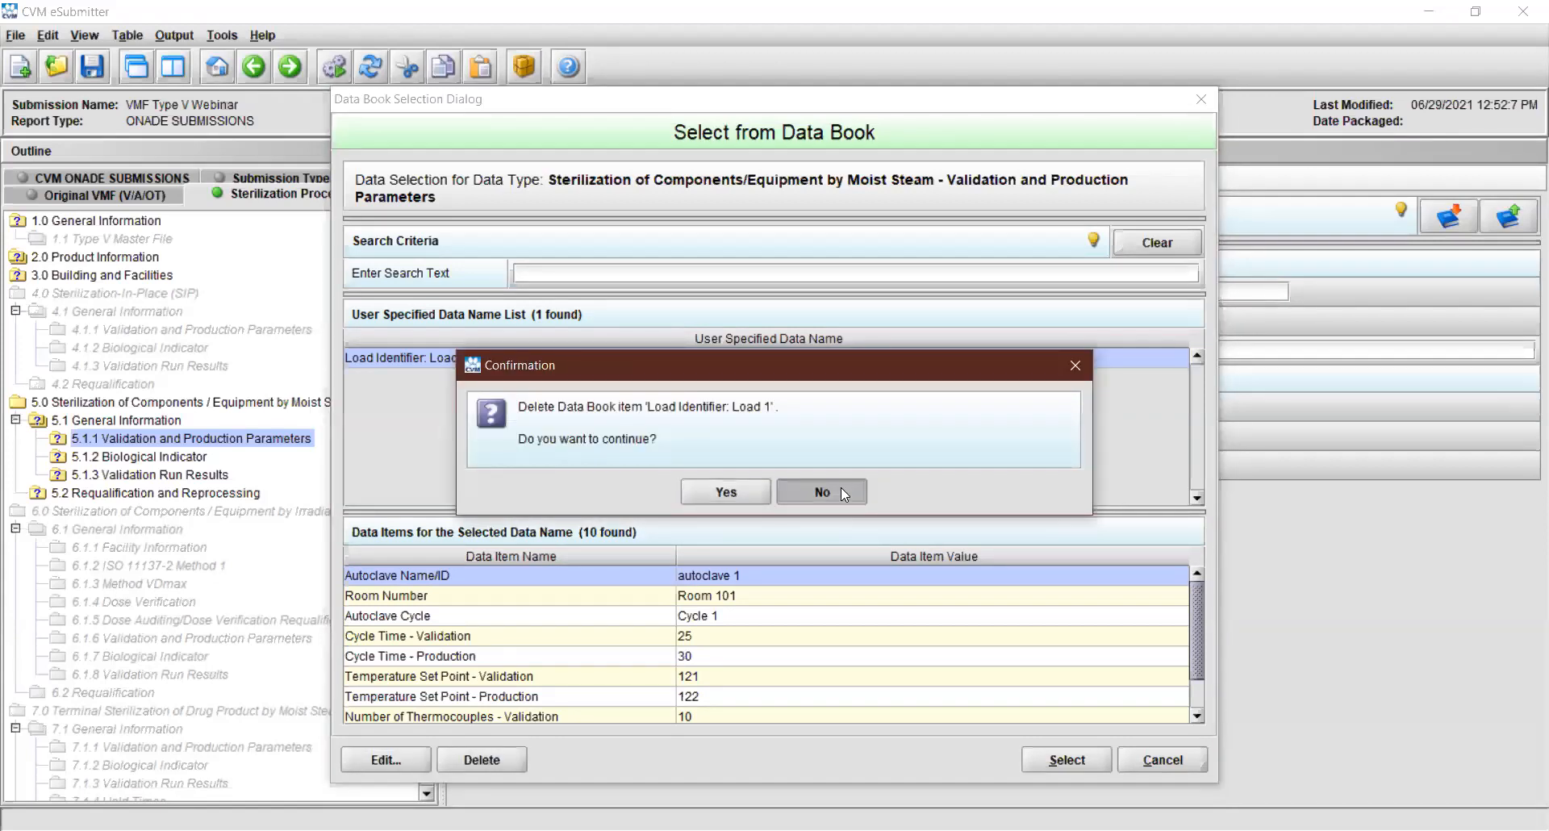
{"action": "left_click", "coordinate": [841, 487]}
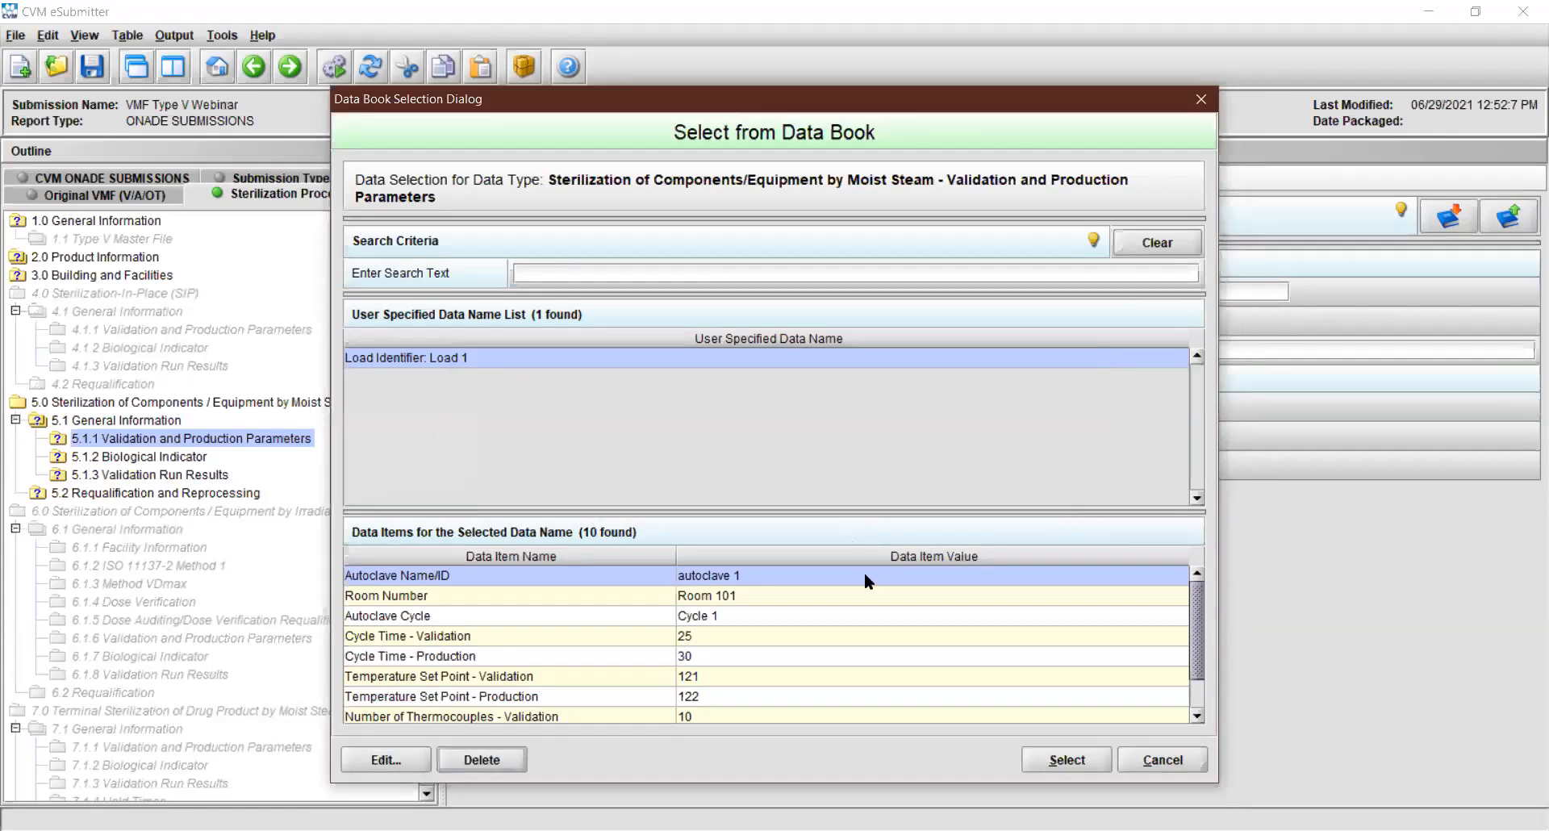
Step: Copy the "Load Identifier: Load 1" Data Book entry into the validation and production parameters
{"action": "left_click", "coordinate": [907, 356]}
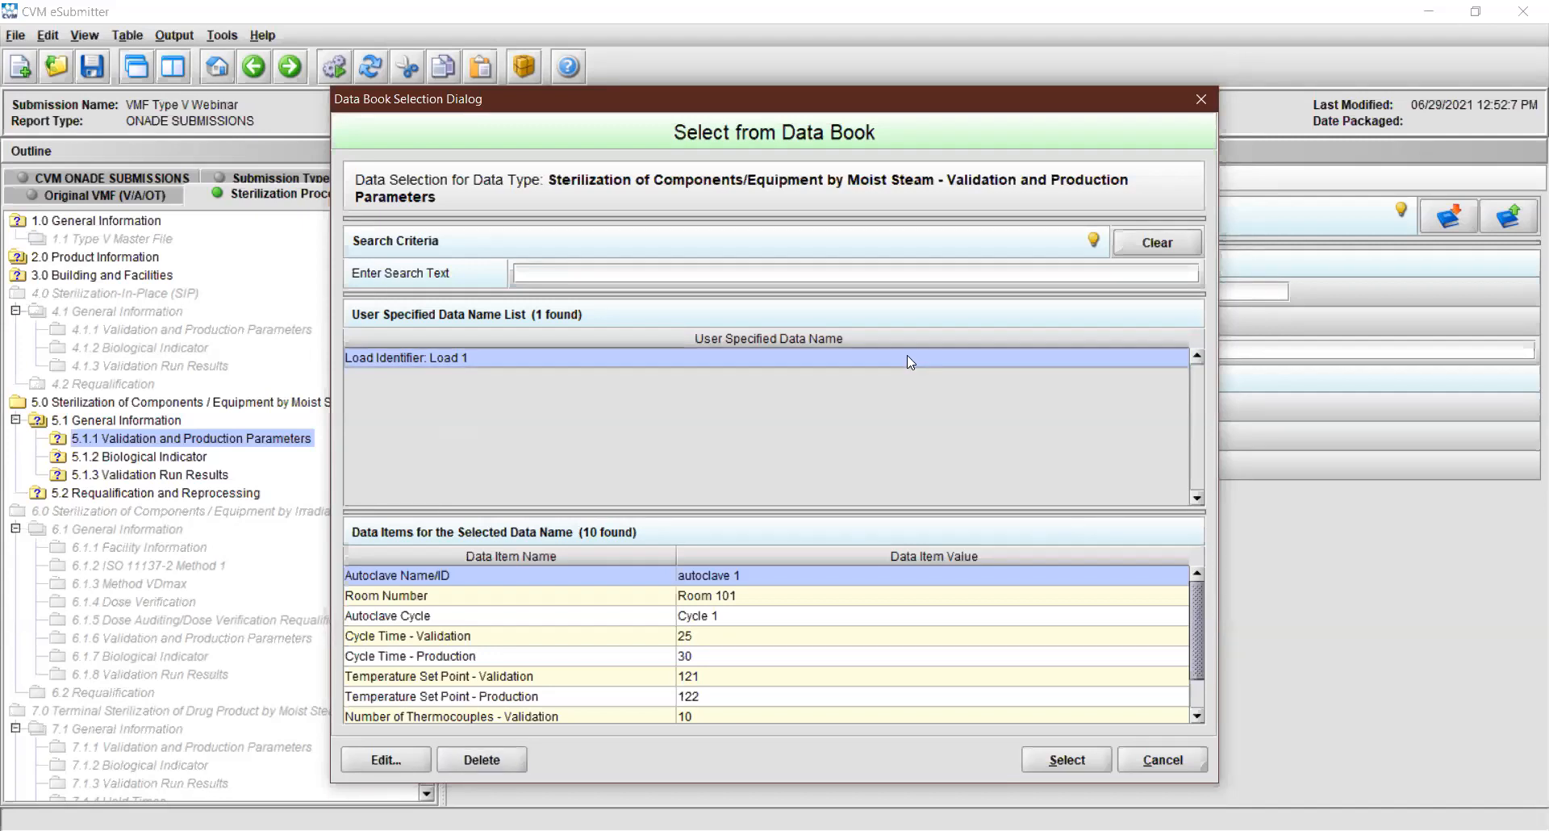
{"action": "left_click", "coordinate": [1052, 758]}
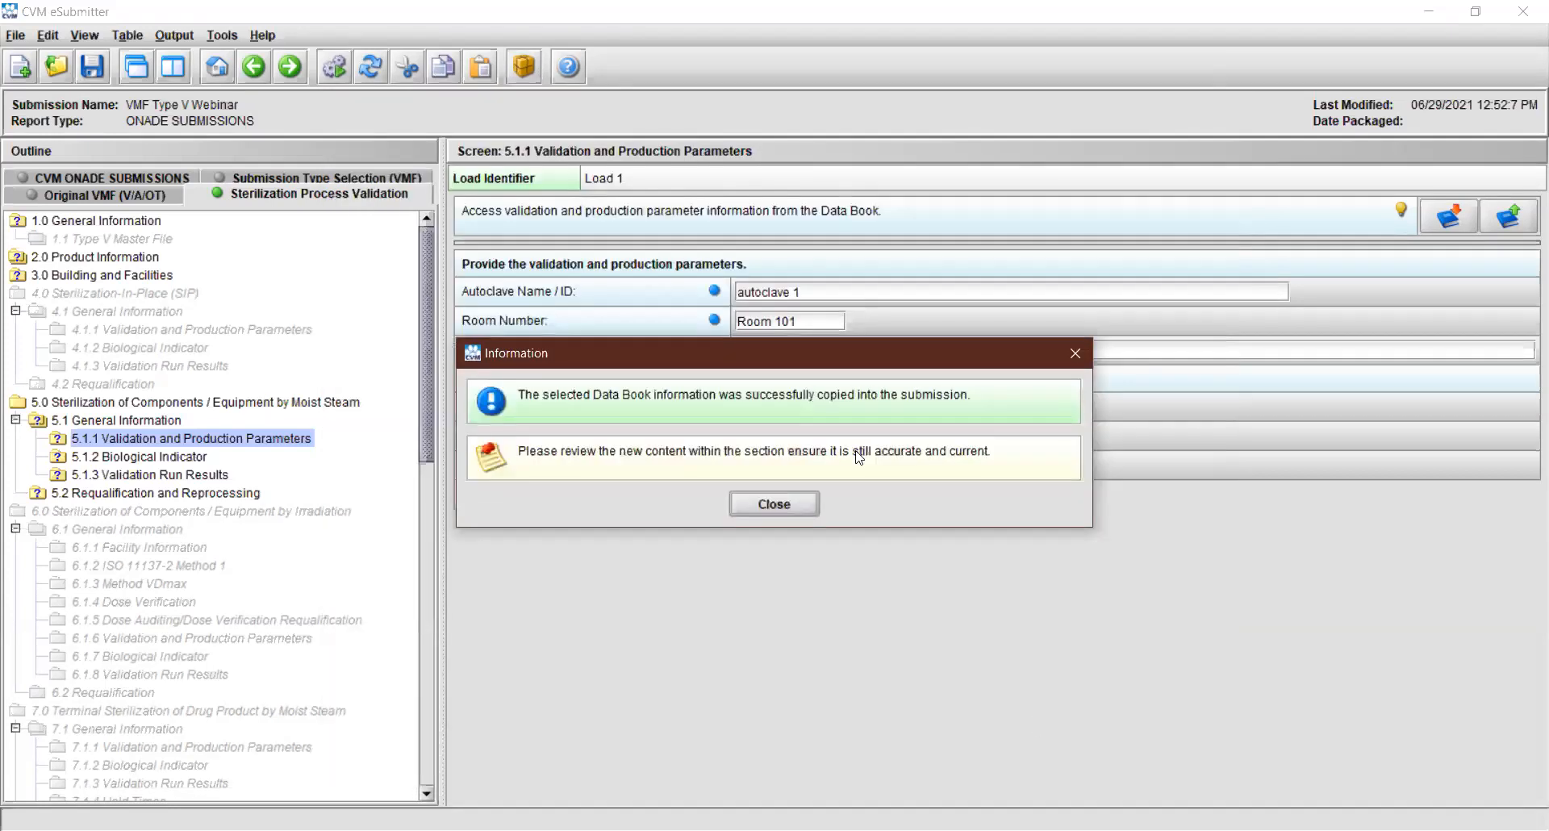
{"action": "left_click", "coordinate": [779, 513]}
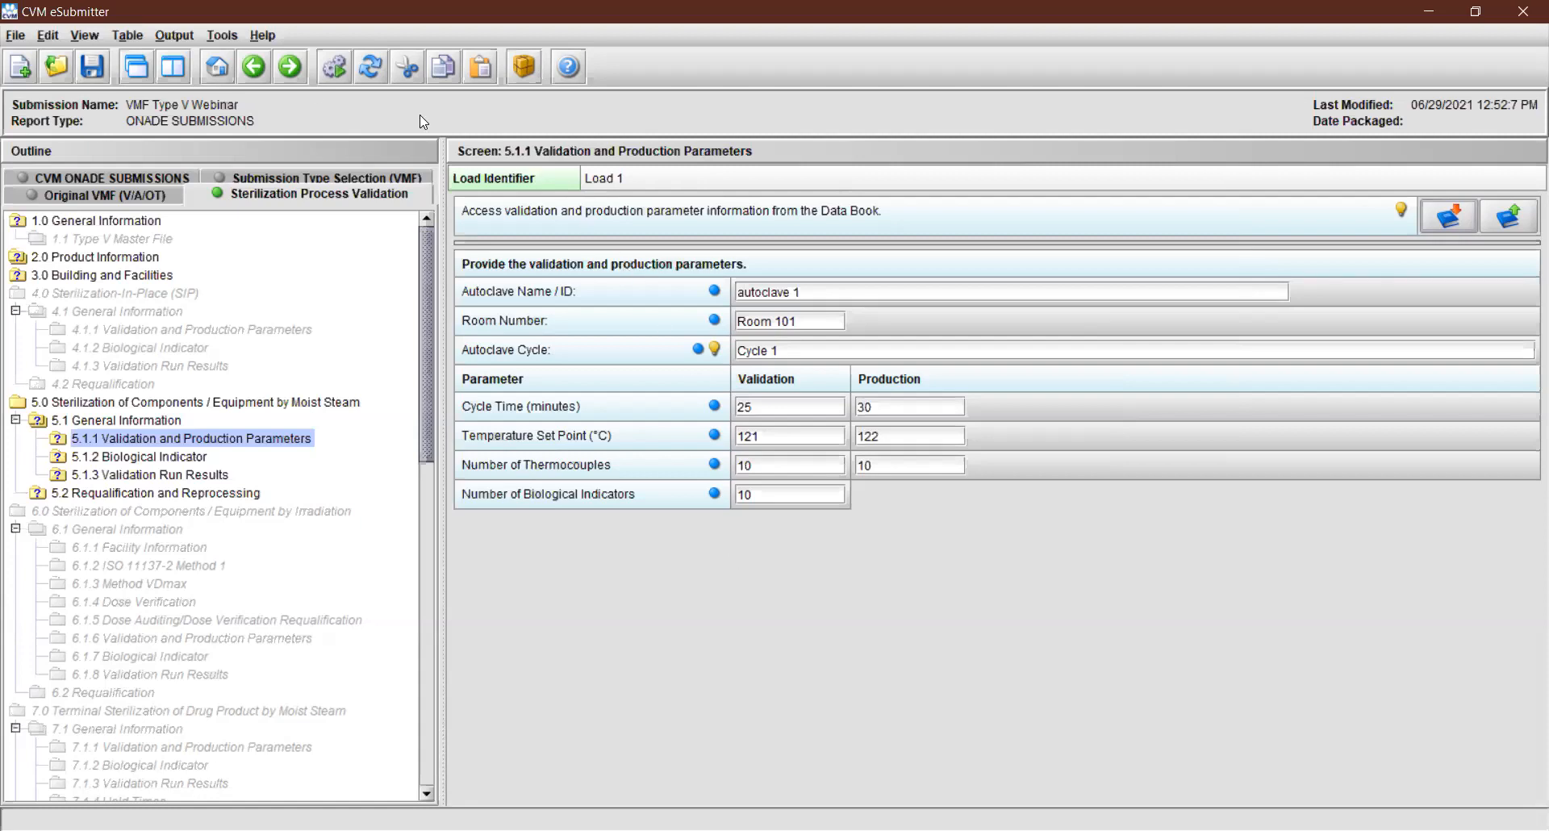
Step: In 5.1.2 Biological Indicator, enter the species "B. stearothermophilus" and set the type to Spore Suspension
{"action": "left_click", "coordinate": [284, 70]}
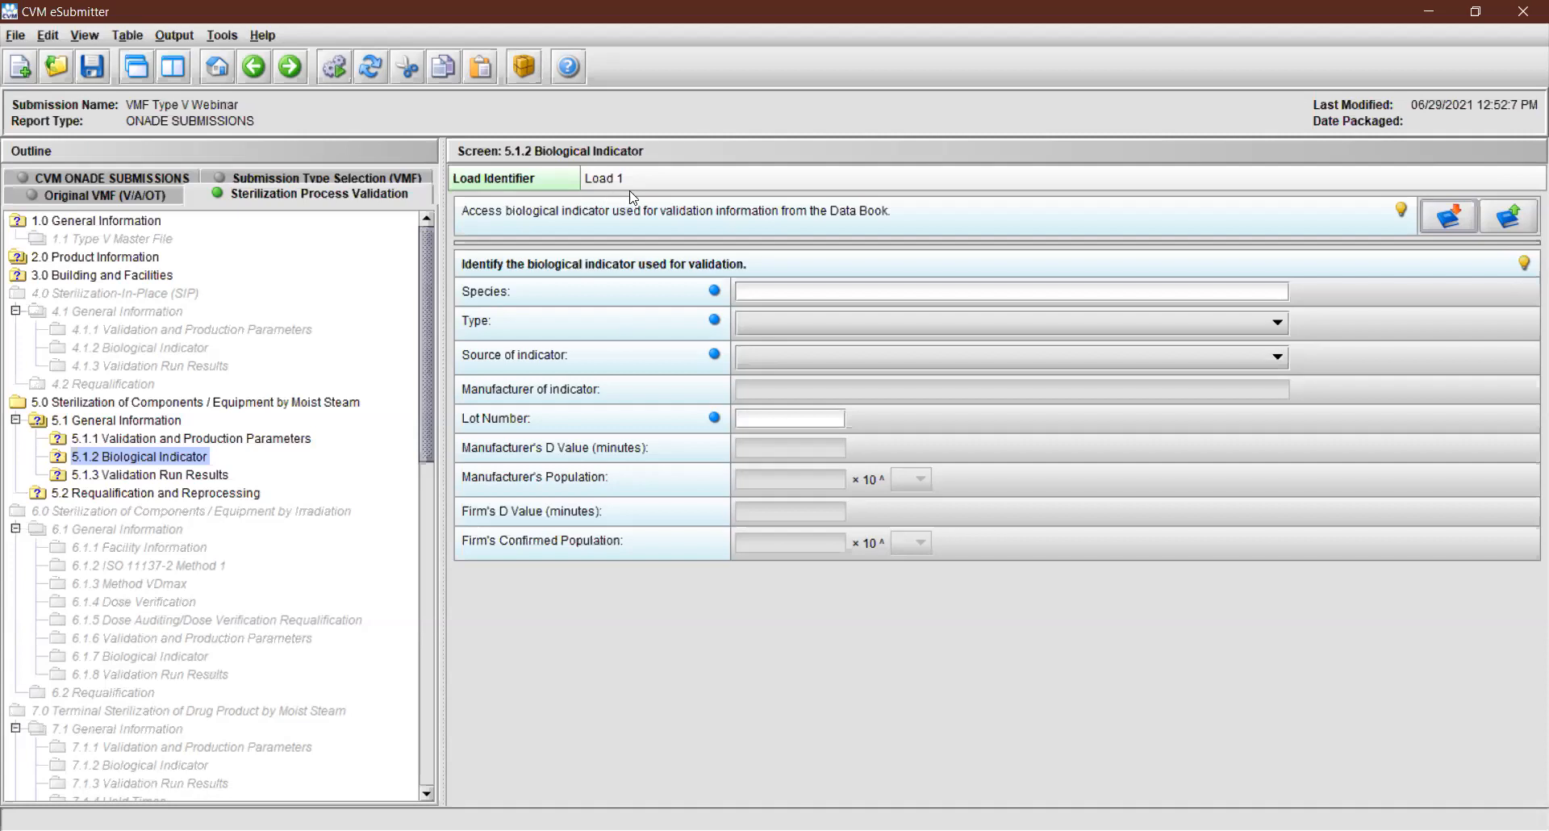
{"action": "left_click", "coordinate": [798, 292]}
{"action": "type", "text": "B. stearothermophilus"}
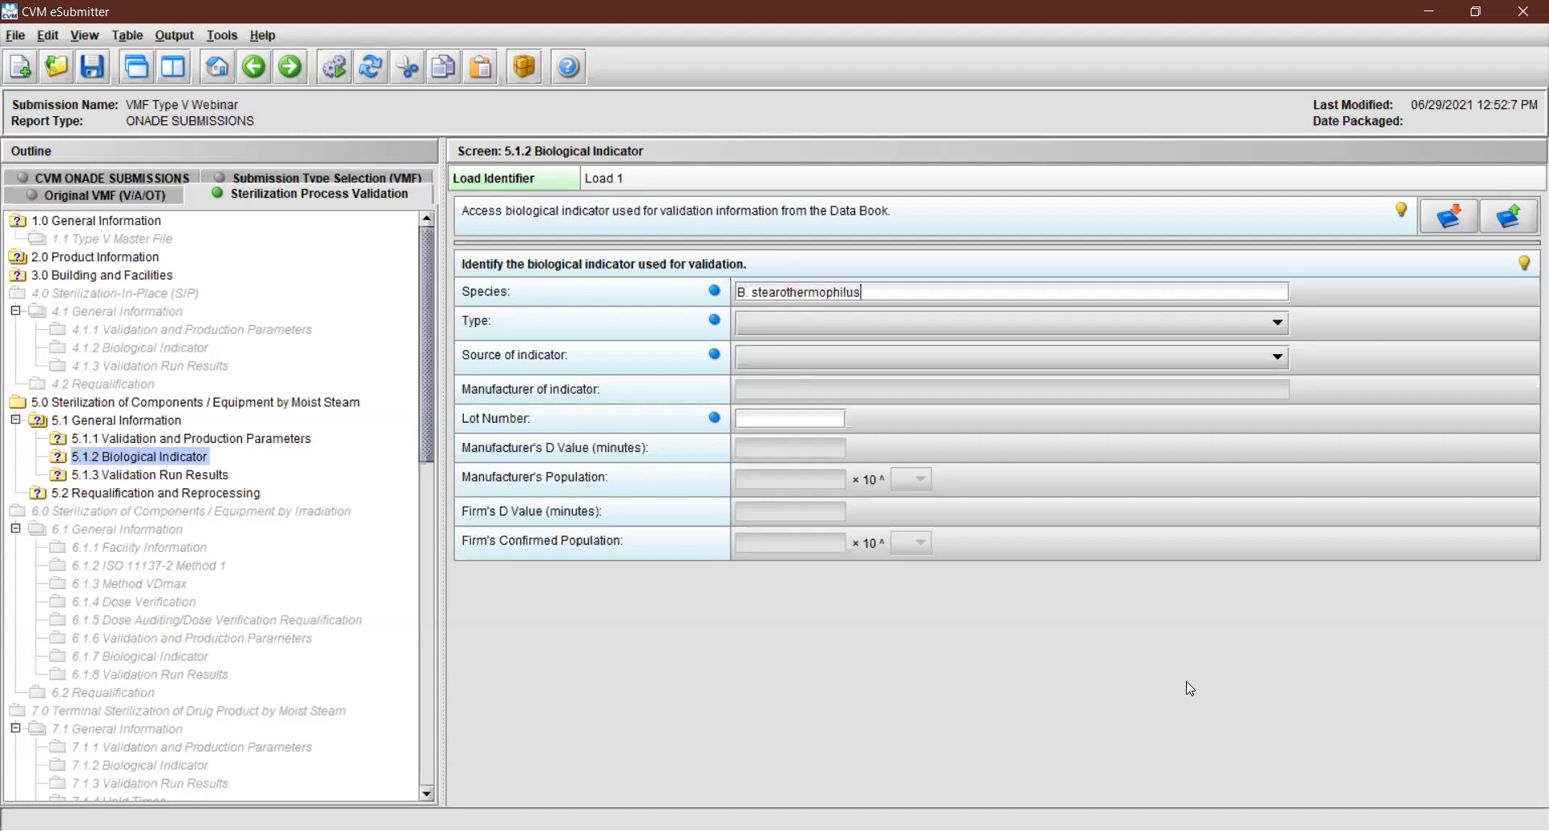
{"action": "left_click", "coordinate": [1202, 326]}
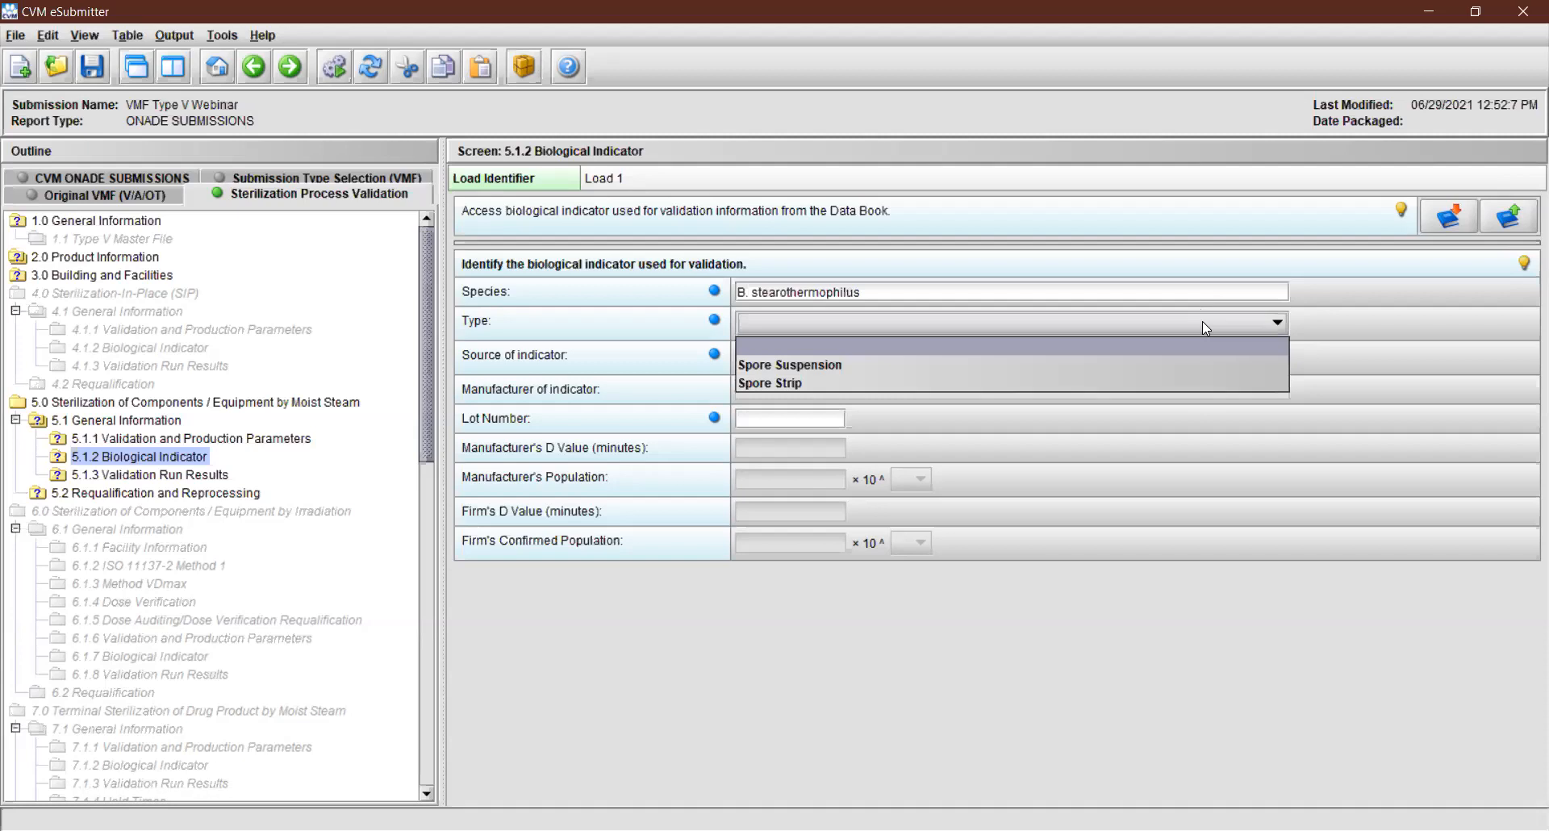
{"action": "left_click", "coordinate": [1134, 360]}
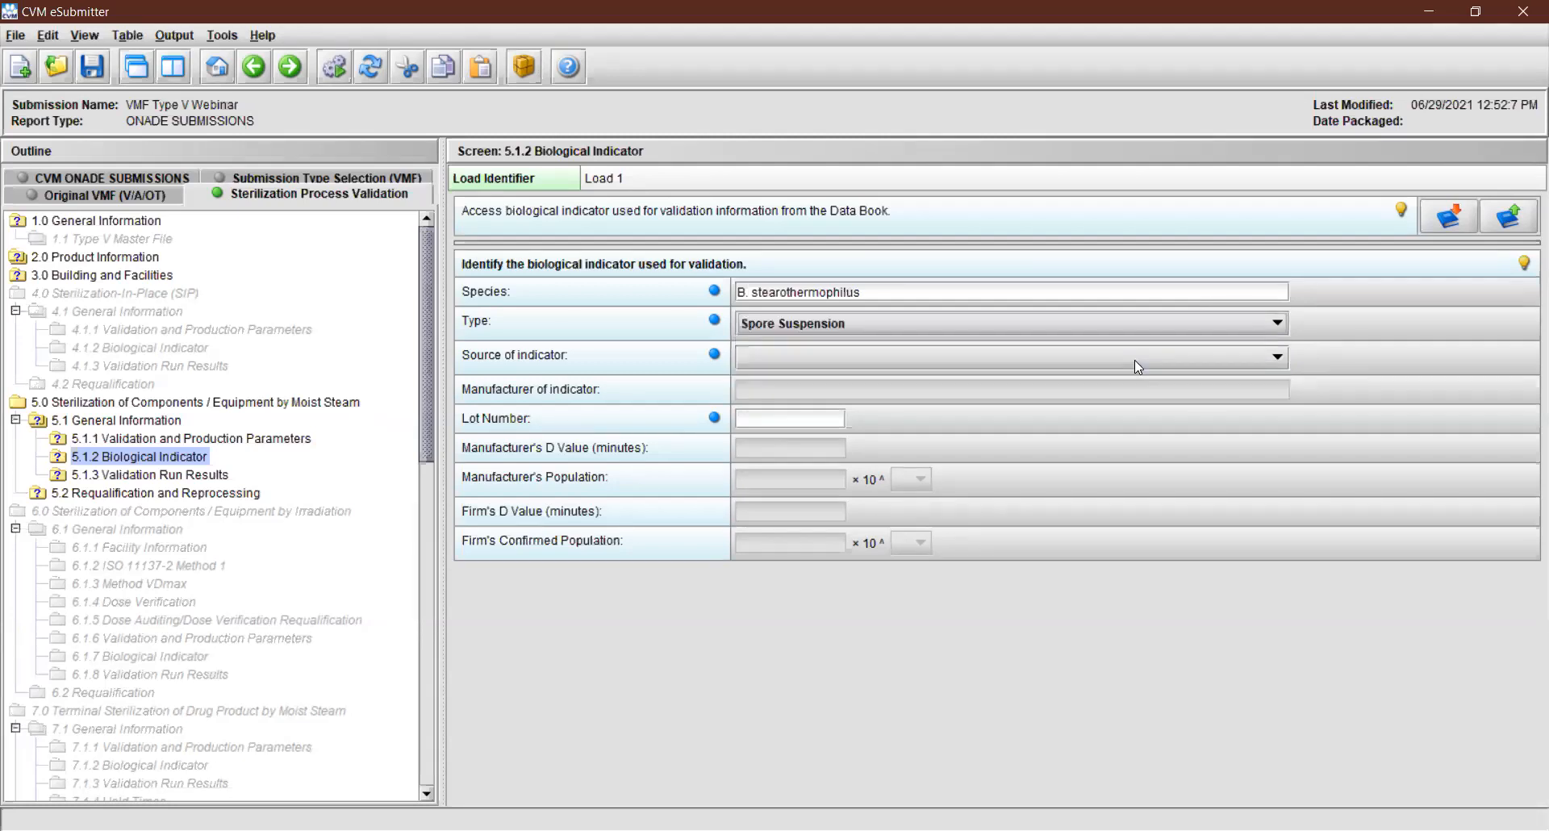
Step: Try In-house as the source of the biological indicator, and settle on Commercial
{"action": "left_click", "coordinate": [1069, 357]}
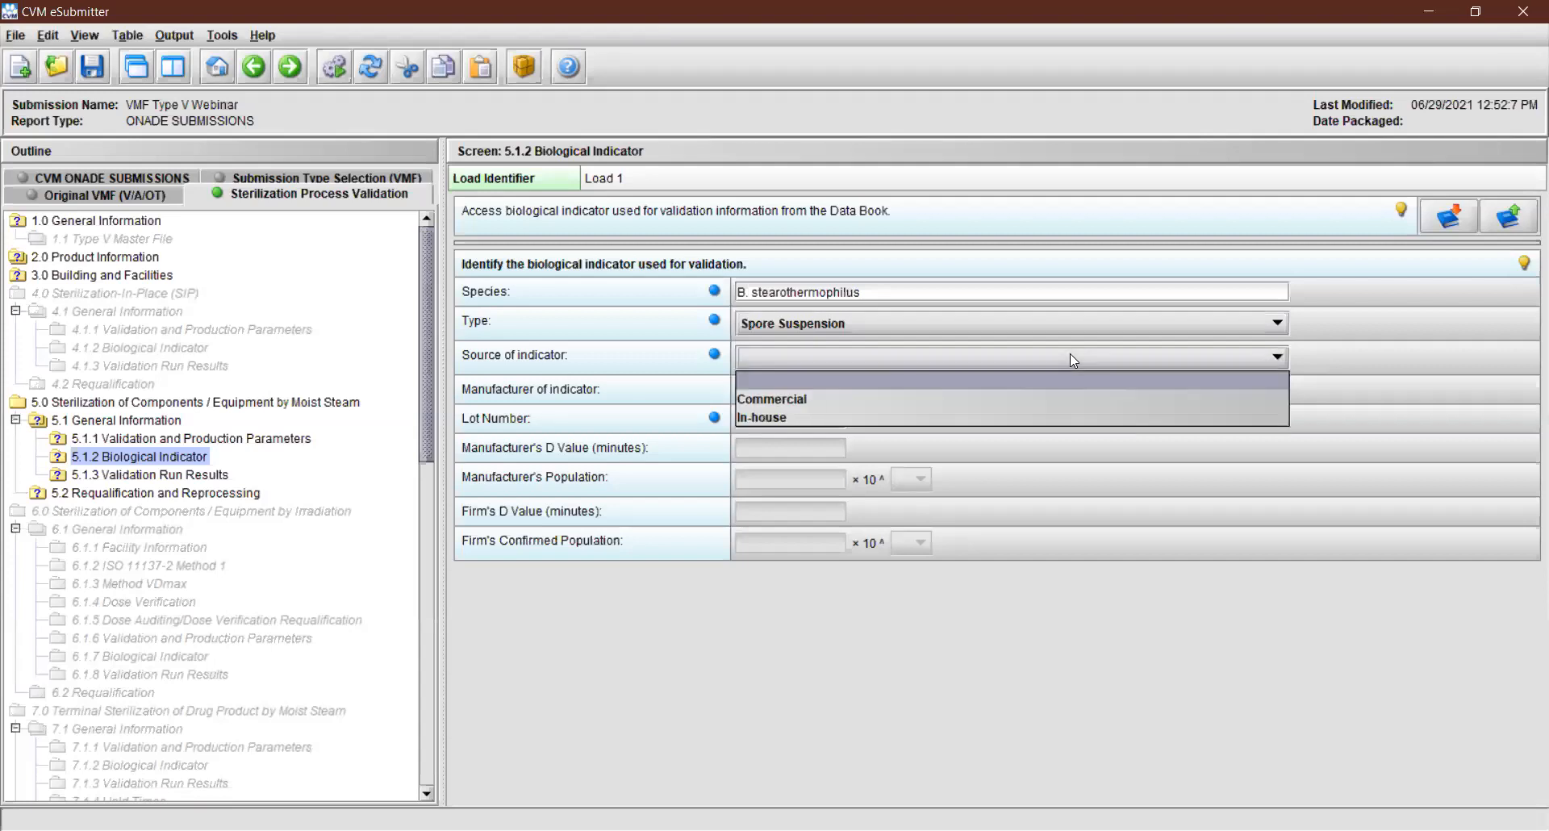
{"action": "left_click", "coordinate": [1071, 416]}
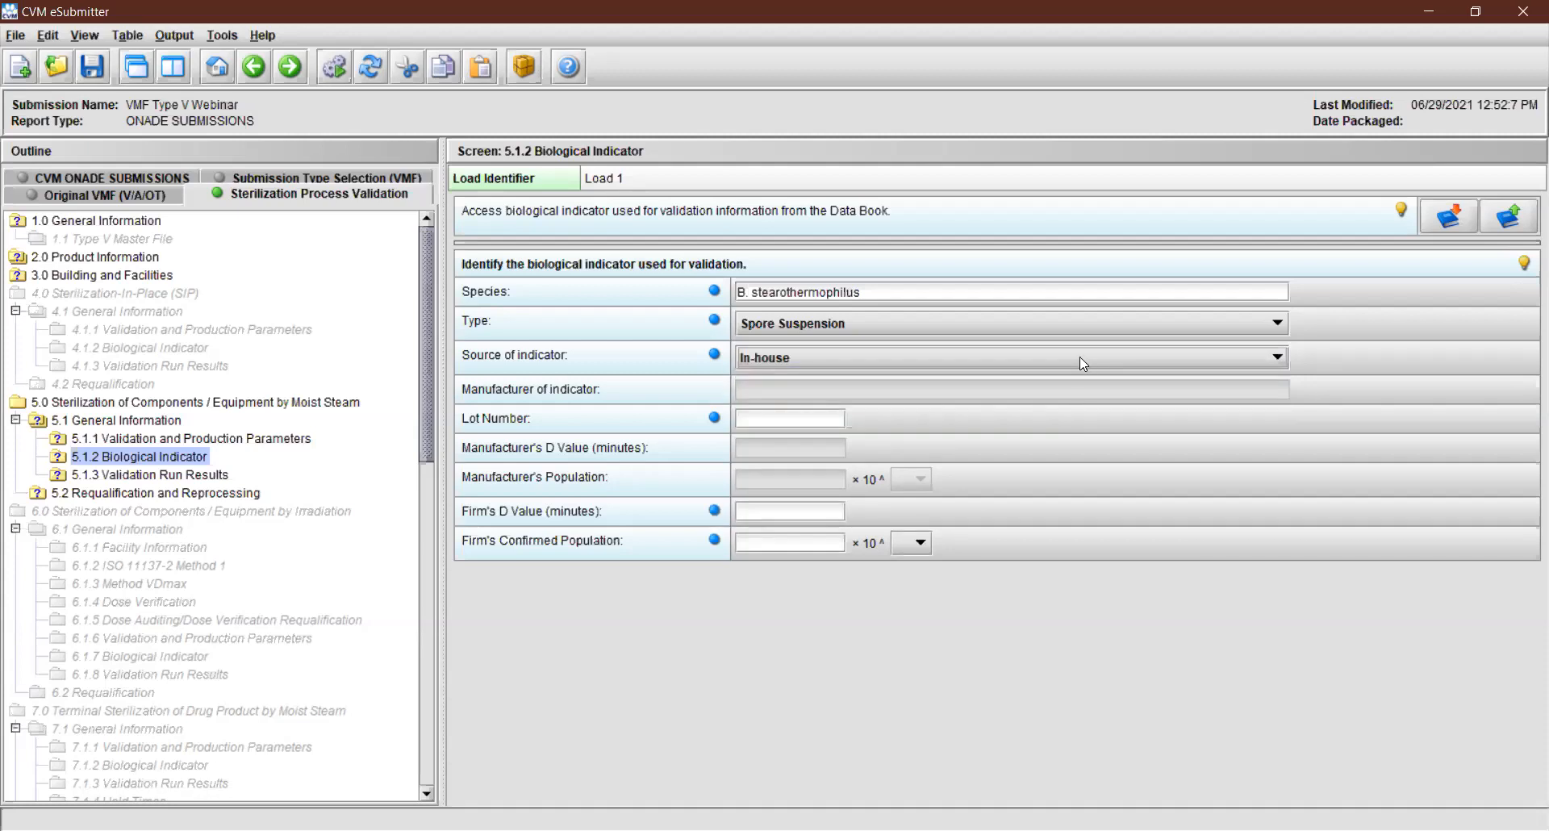
{"action": "left_click", "coordinate": [1079, 357]}
{"action": "left_click", "coordinate": [1058, 391]}
{"action": "left_click", "coordinate": [1060, 393]}
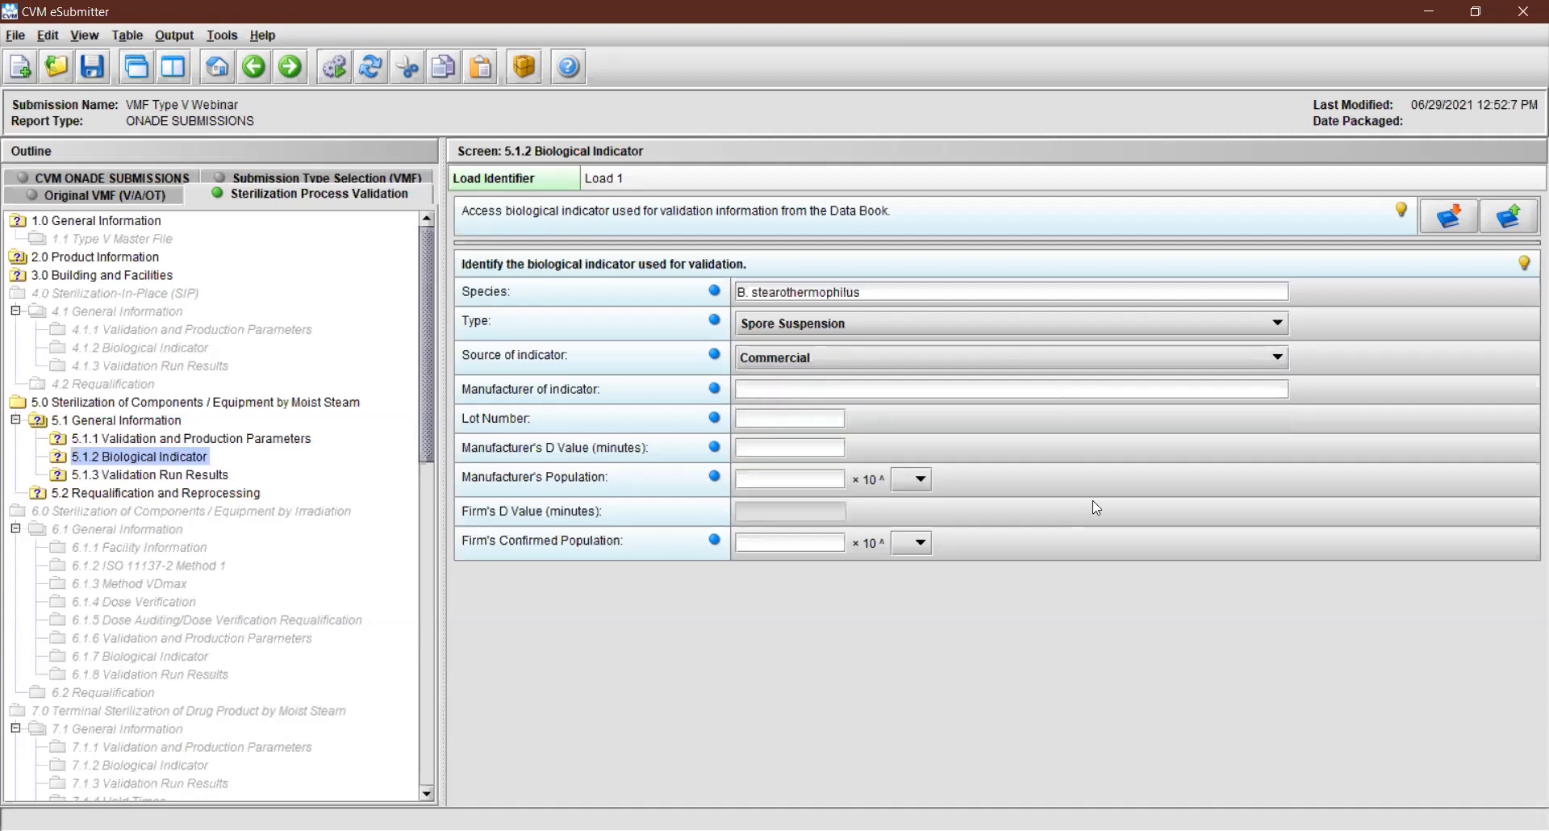
Step: Enter the indicator manufacturer "B.I. Co", lot number 12345 and a manufacturer's D value of 12 minutes
{"action": "type", "text": "B.I. Co"}
{"action": "key", "text": "Tab"}
{"action": "type", "text": "12345"}
{"action": "type", "text": "12"}
Step: Set both the manufacturer's population and the firm's confirmed population to 1.0 × 10^8
{"action": "type", "text": "1.0"}
{"action": "left_click", "coordinate": [912, 478]}
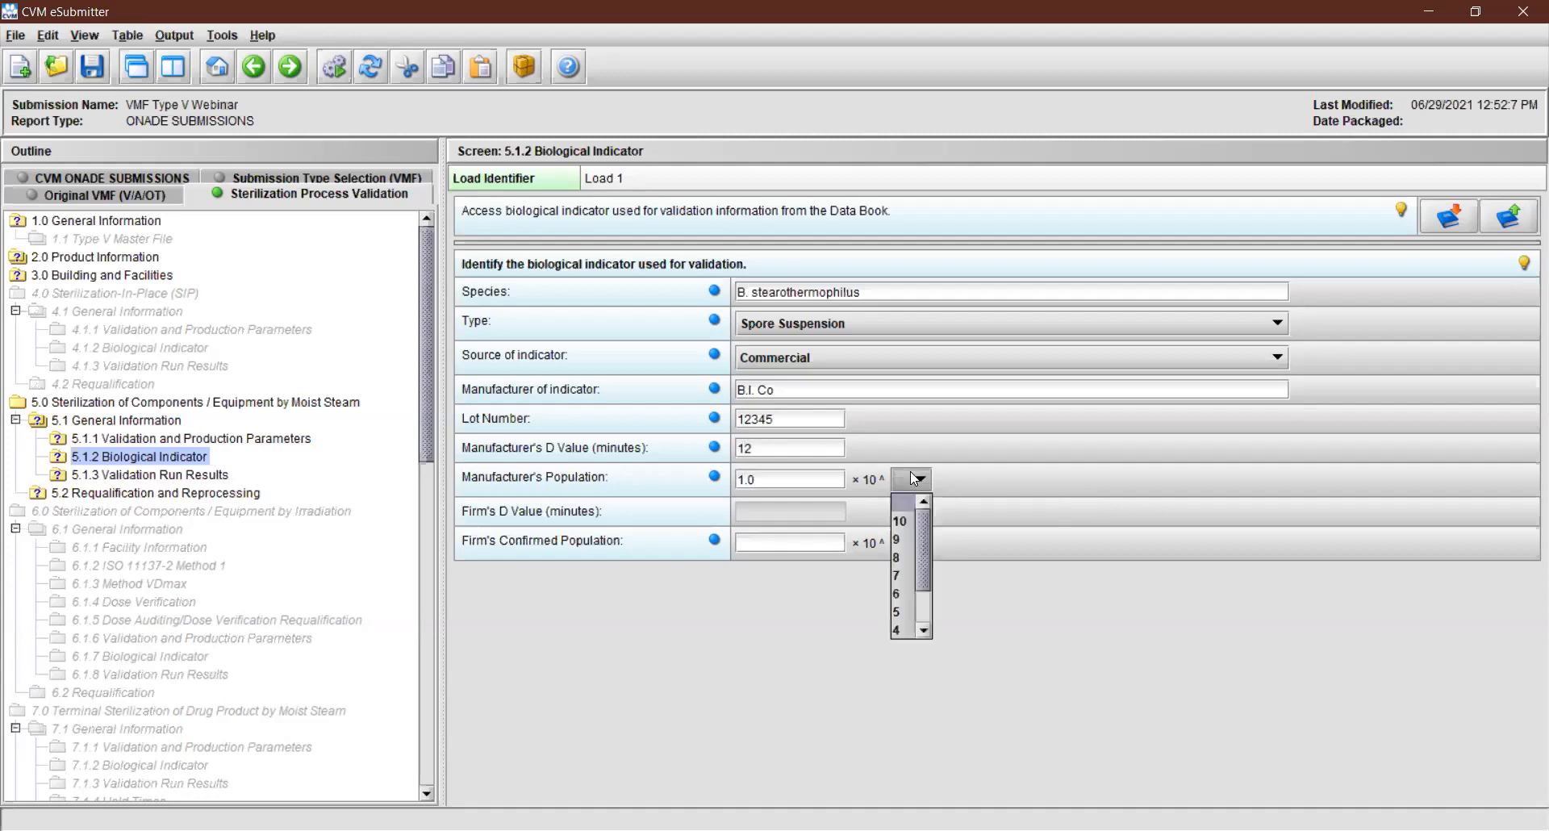
{"action": "left_click", "coordinate": [898, 558]}
{"action": "key", "text": "Tab"}
{"action": "type", "text": "1.0"}
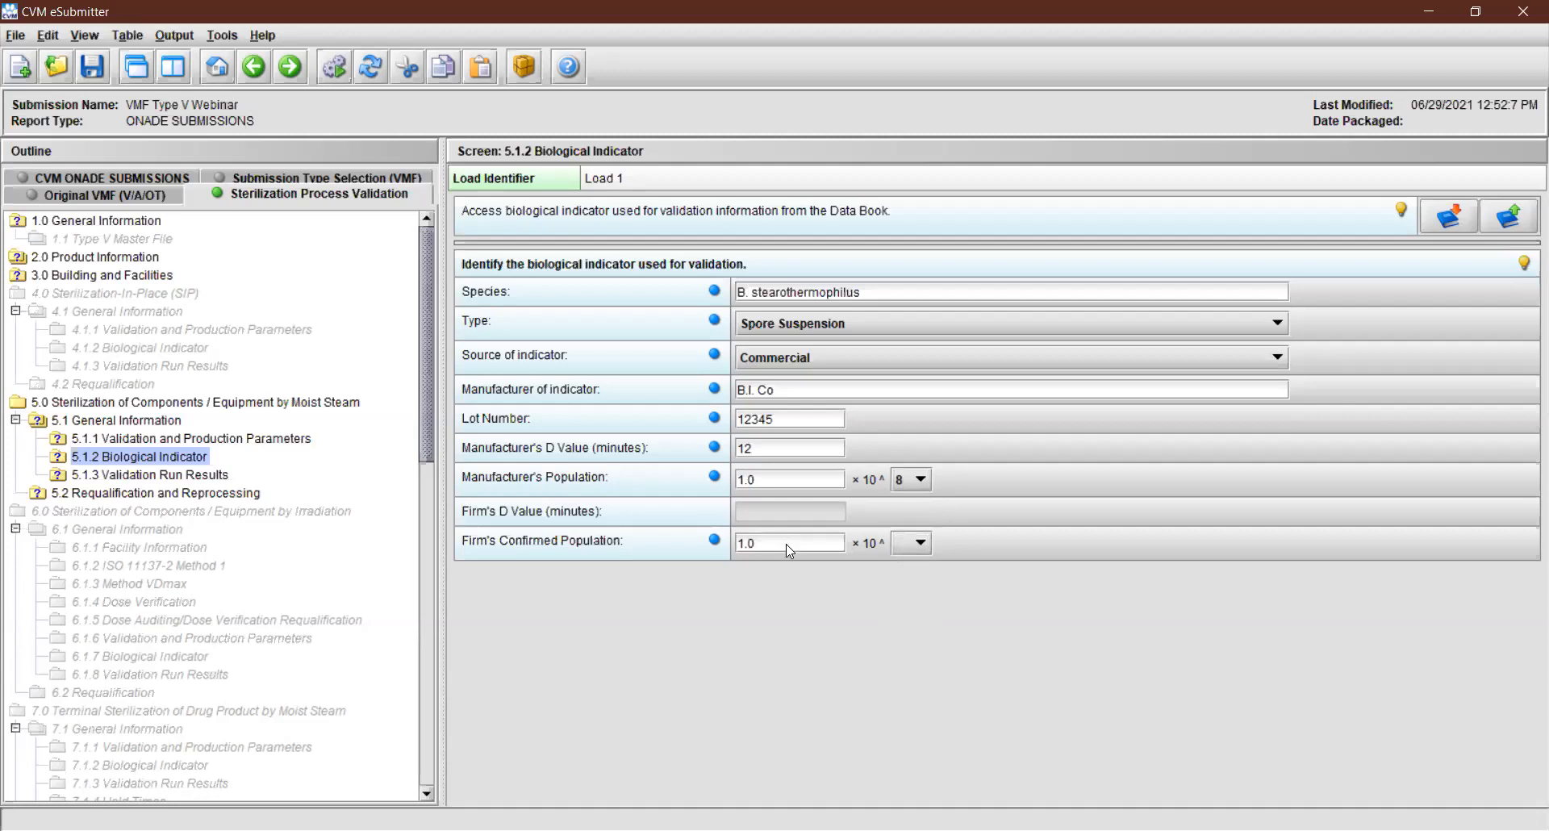
{"action": "left_click", "coordinate": [913, 543]}
{"action": "left_click", "coordinate": [907, 620]}
Step: Save the biological indicator information to the Data Book under "Load Identifier: Load 1"
{"action": "left_click", "coordinate": [1498, 215]}
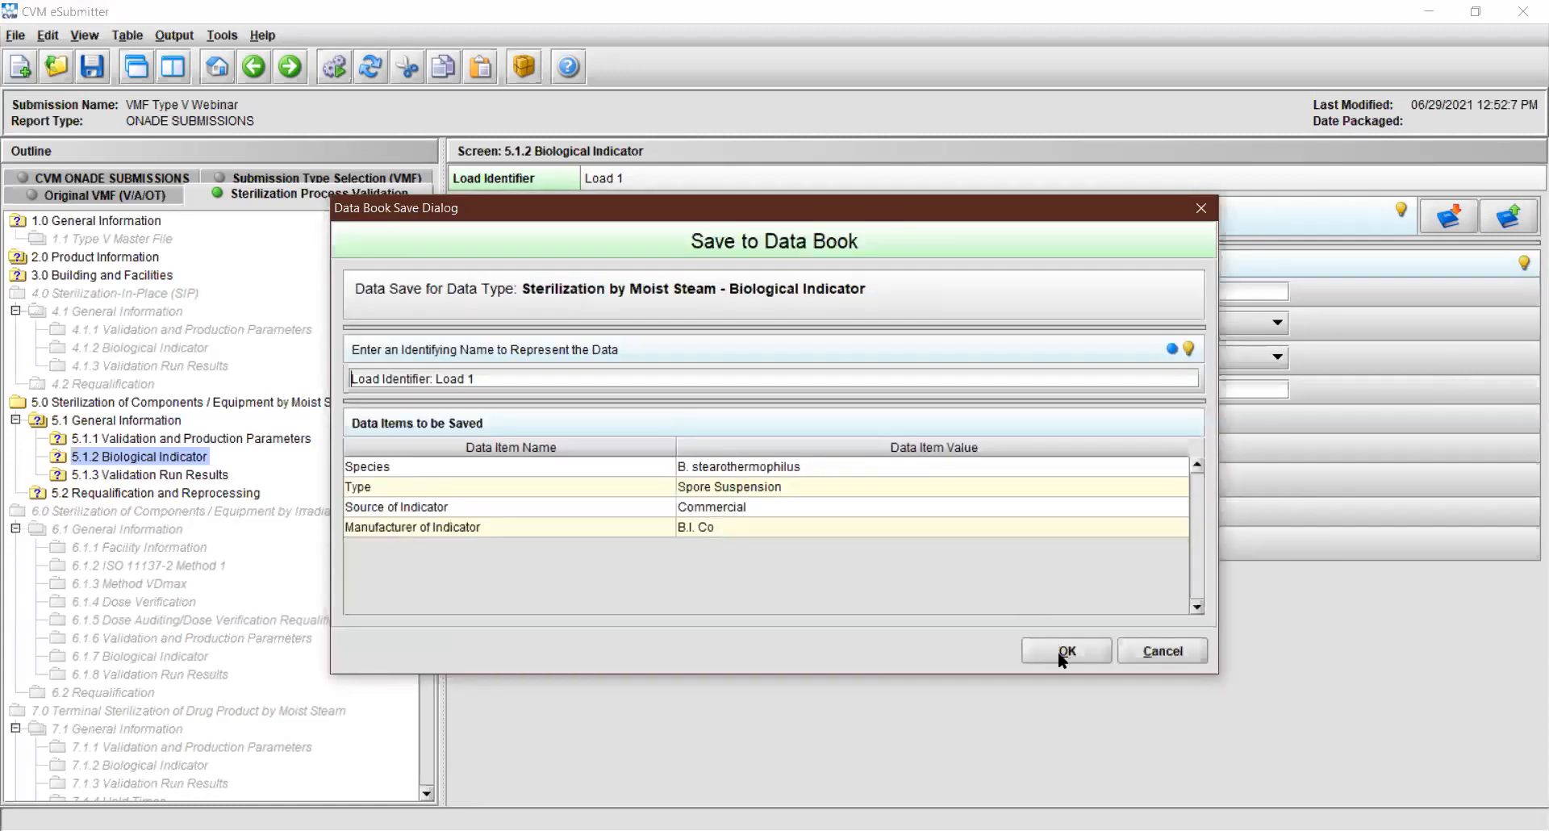
{"action": "left_click", "coordinate": [1057, 651]}
{"action": "left_click", "coordinate": [813, 477]}
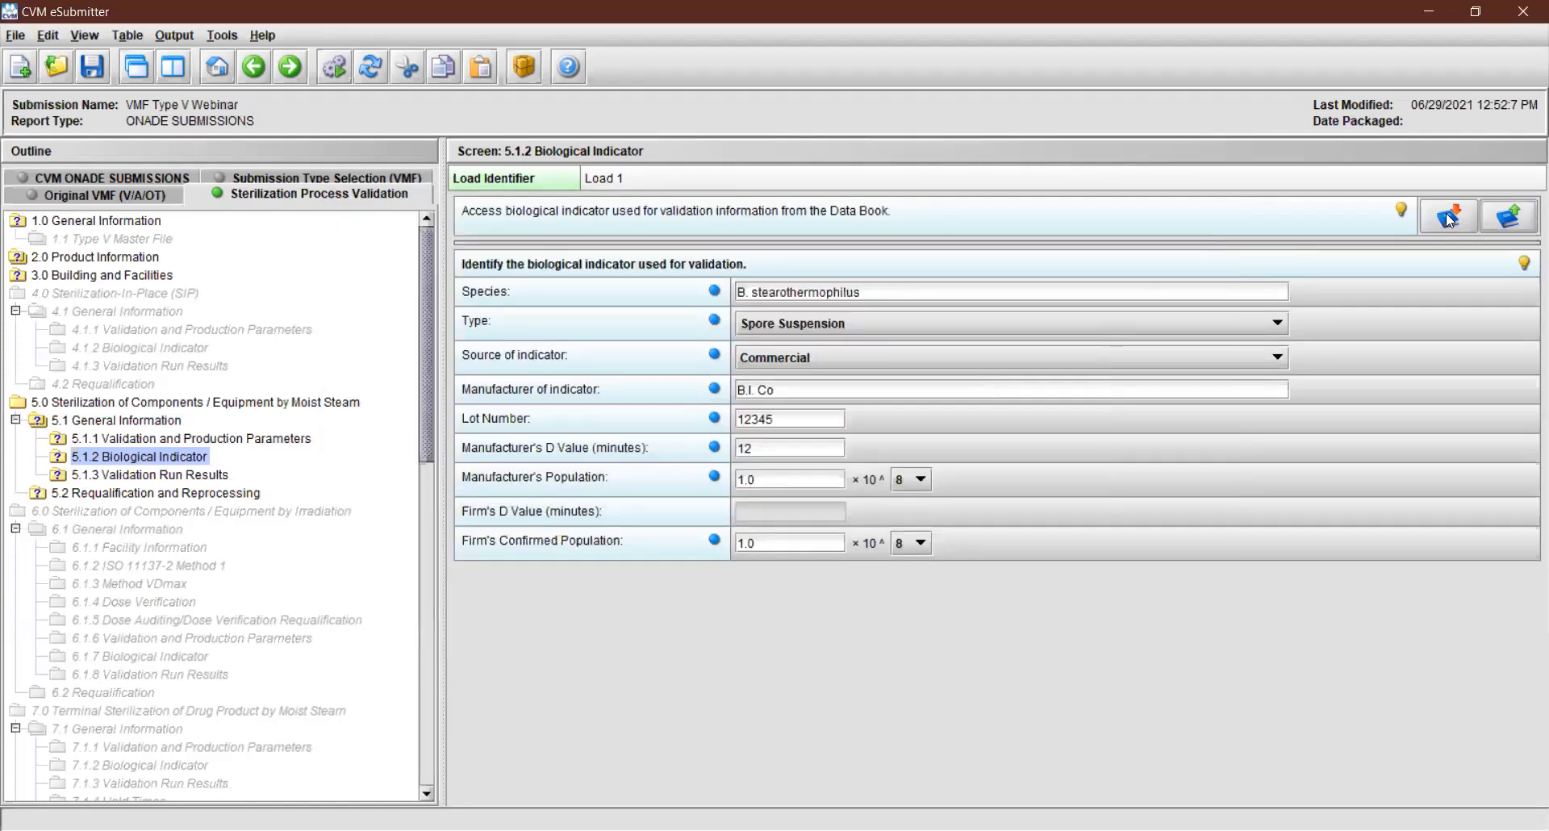
Step: Copy the "Load Identifier: Load 1" Data Book entry into the biological indicator section and consult the indicator identification hint
{"action": "left_click", "coordinate": [1430, 220]}
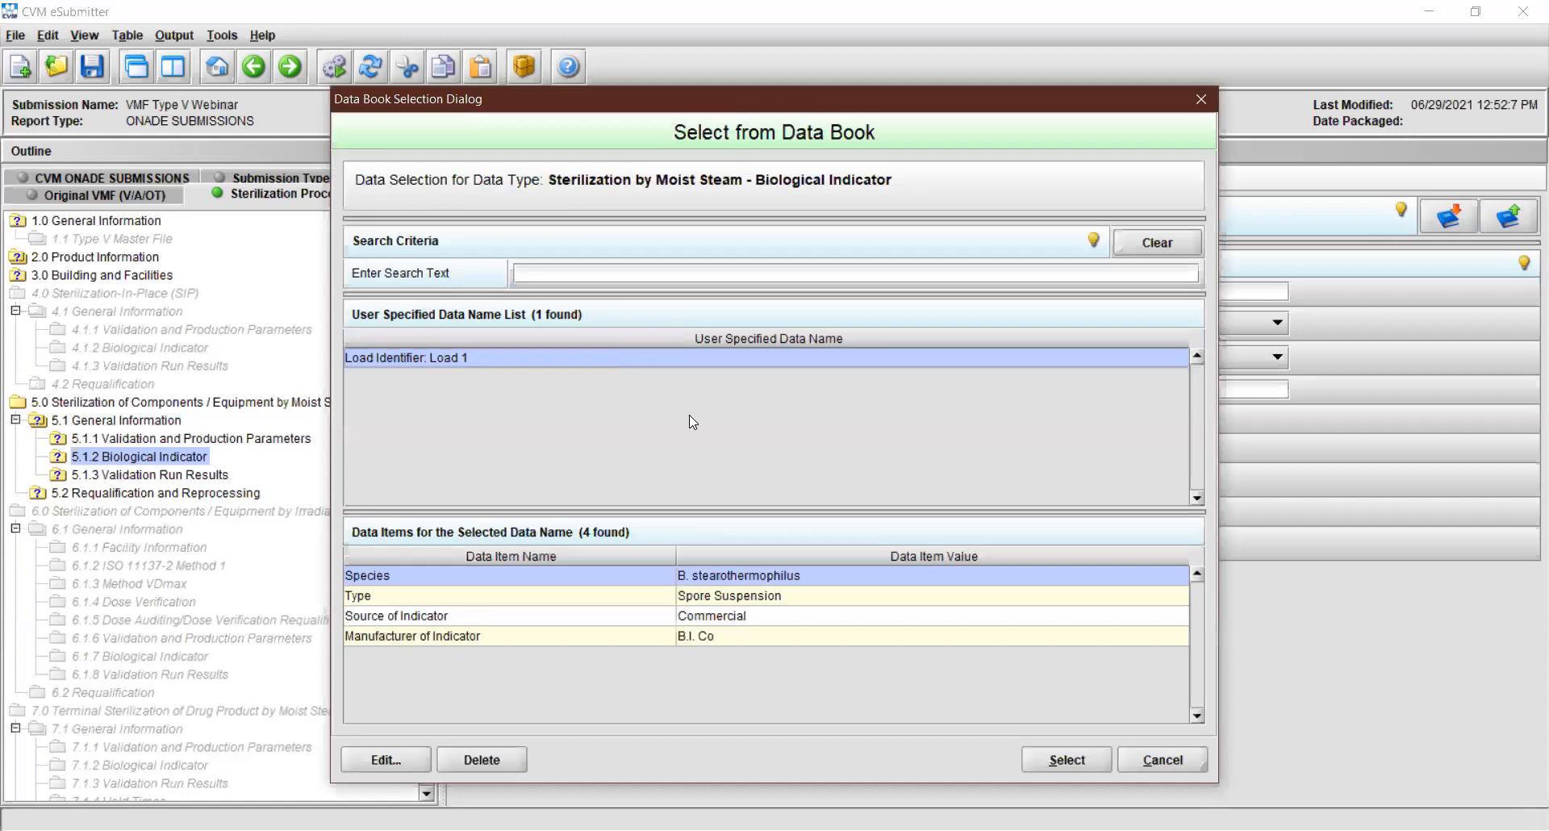
{"action": "left_click", "coordinate": [1057, 760]}
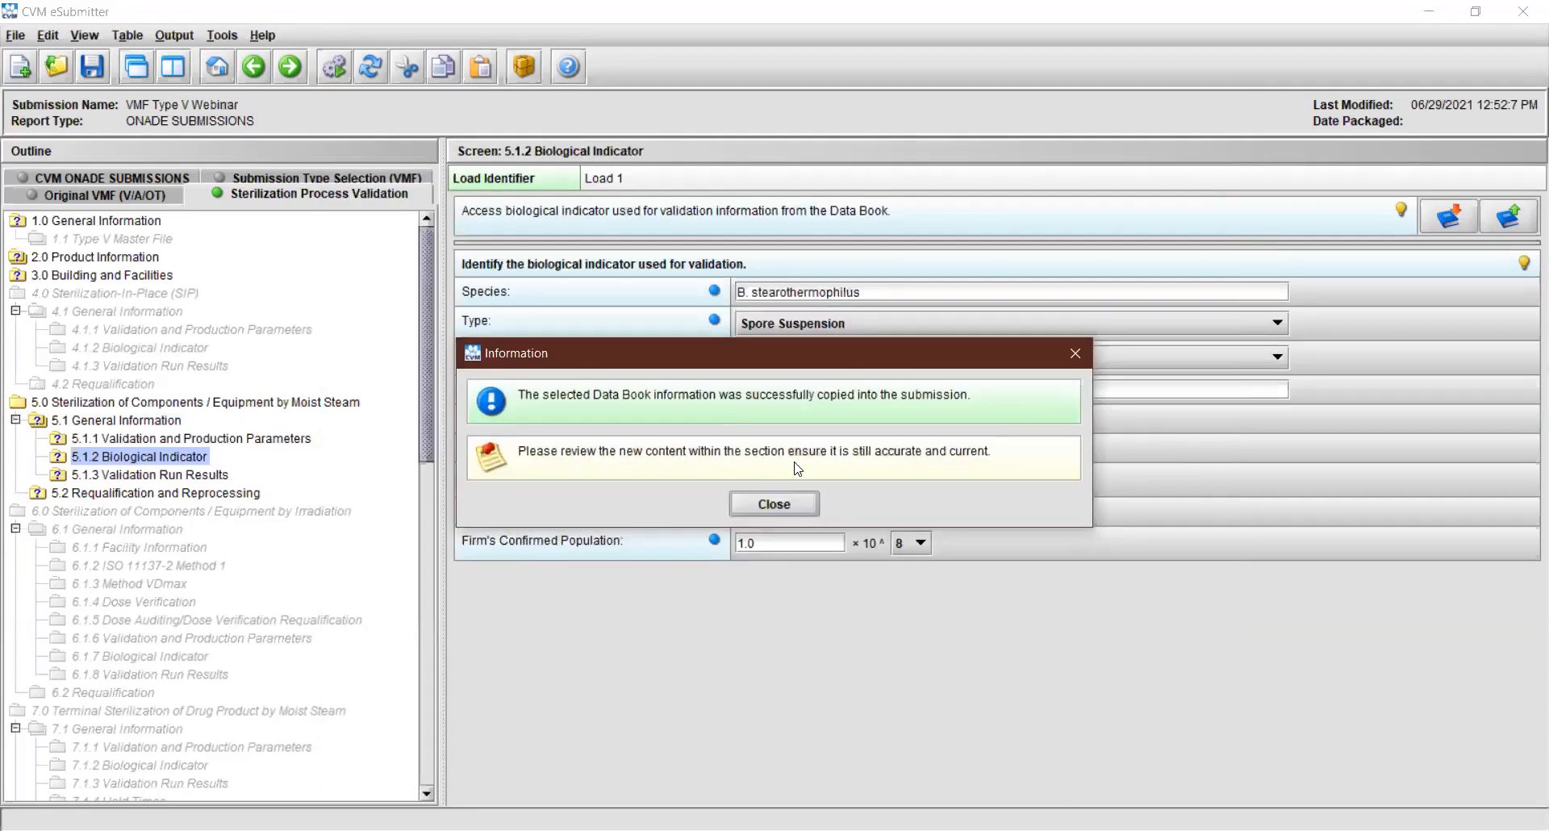
{"action": "left_click", "coordinate": [786, 504]}
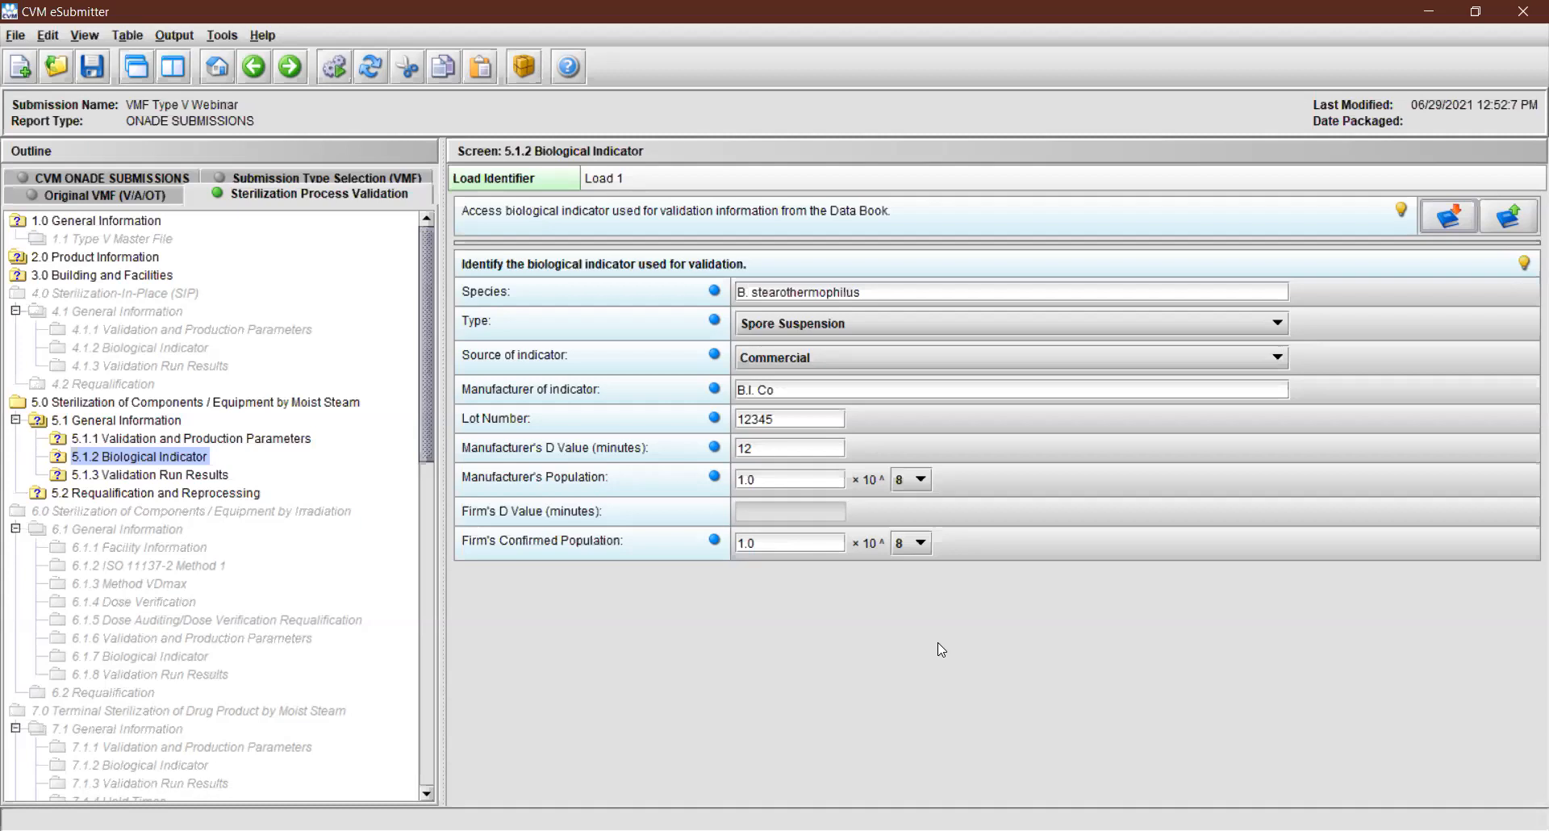
{"action": "left_click", "coordinate": [1525, 265]}
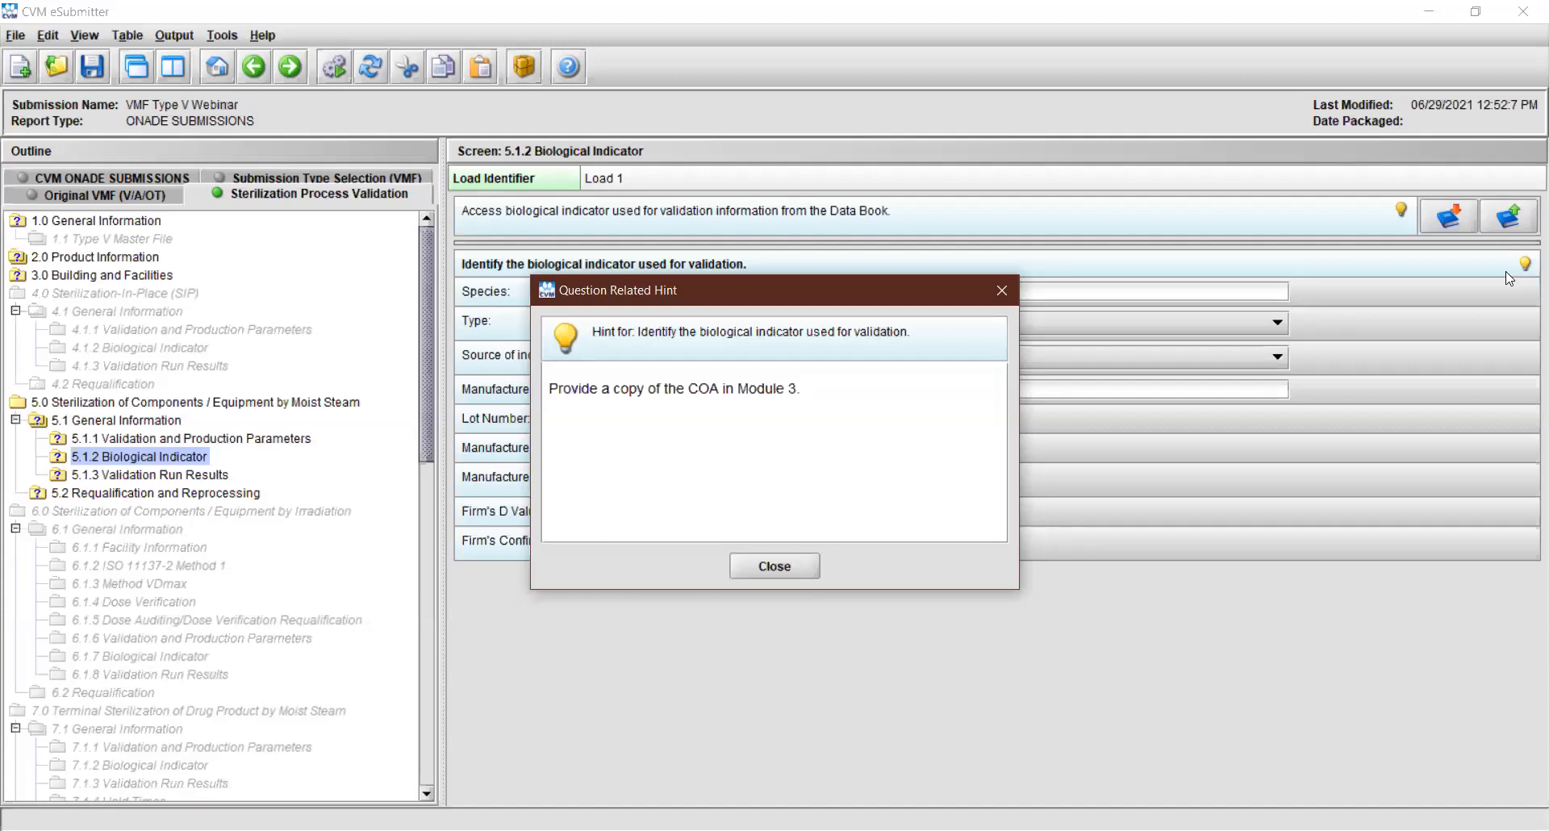
{"action": "left_click", "coordinate": [797, 565]}
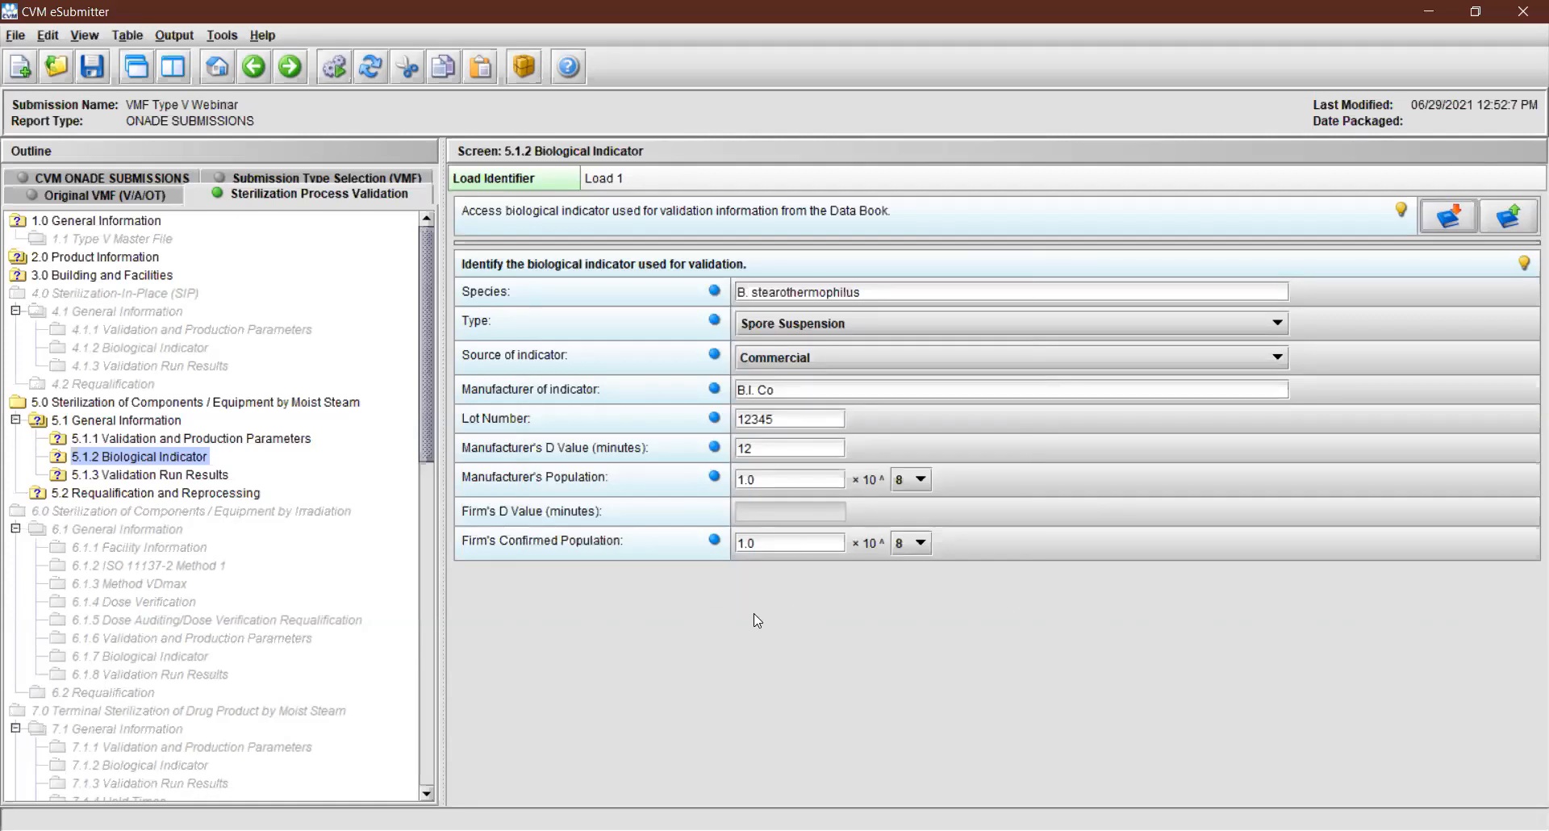
Step: In 5.1.3 Validation Run Results, enter the specifications: minimum F(0) of 12 and biological indicator "No growth"
{"action": "left_click", "coordinate": [293, 77]}
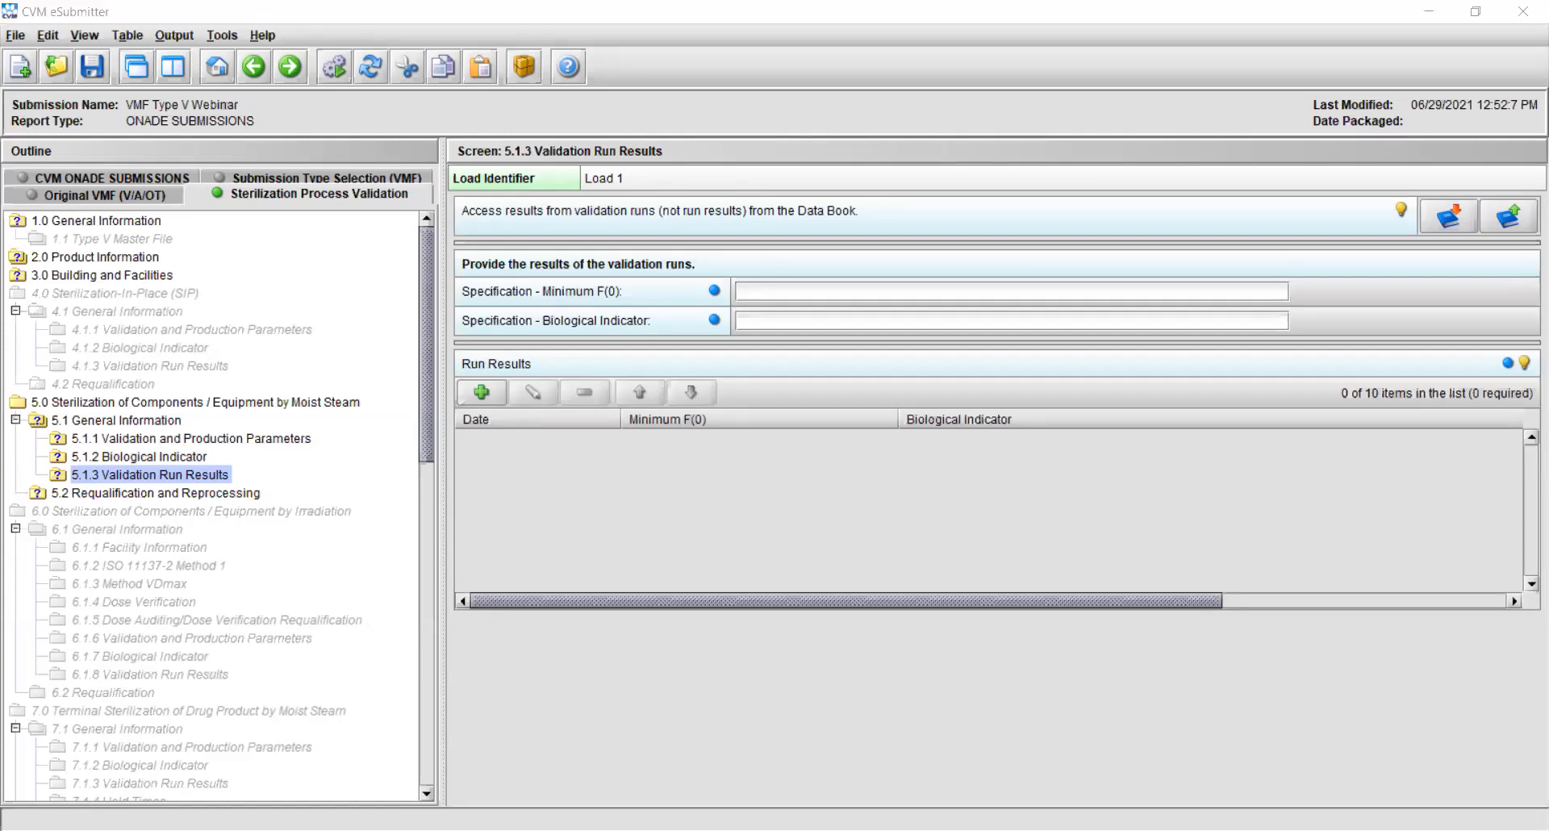
{"action": "left_click", "coordinate": [1295, 712]}
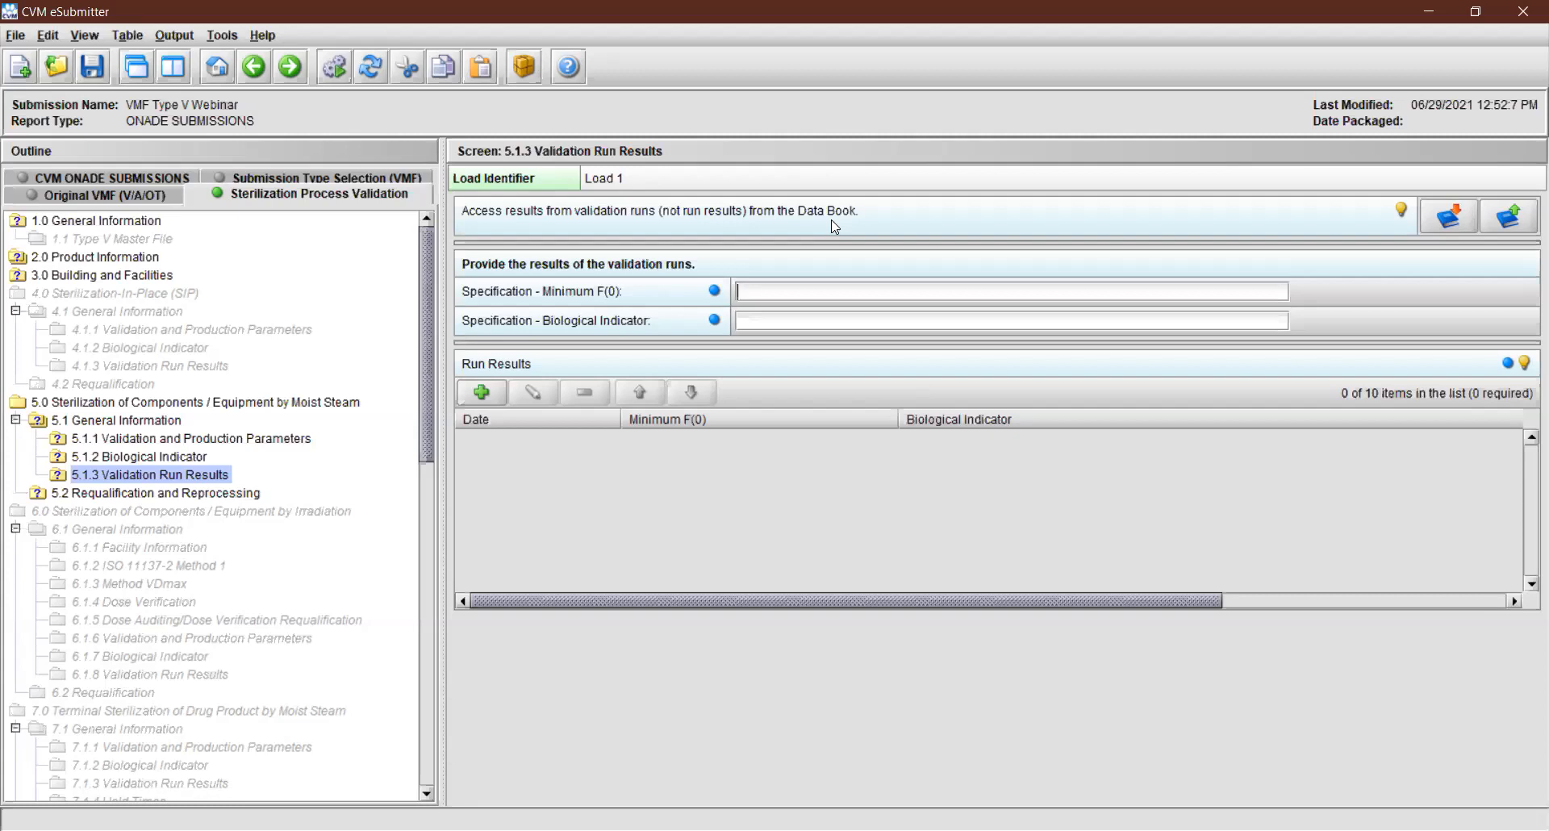
{"action": "type", "text": "12"}
{"action": "left_click", "coordinate": [812, 319]}
{"action": "type", "text": "No growth"}
Step: Save the validation run specifications to the Data Book under "Load Identifier: Load 1"
{"action": "left_click", "coordinate": [1512, 232]}
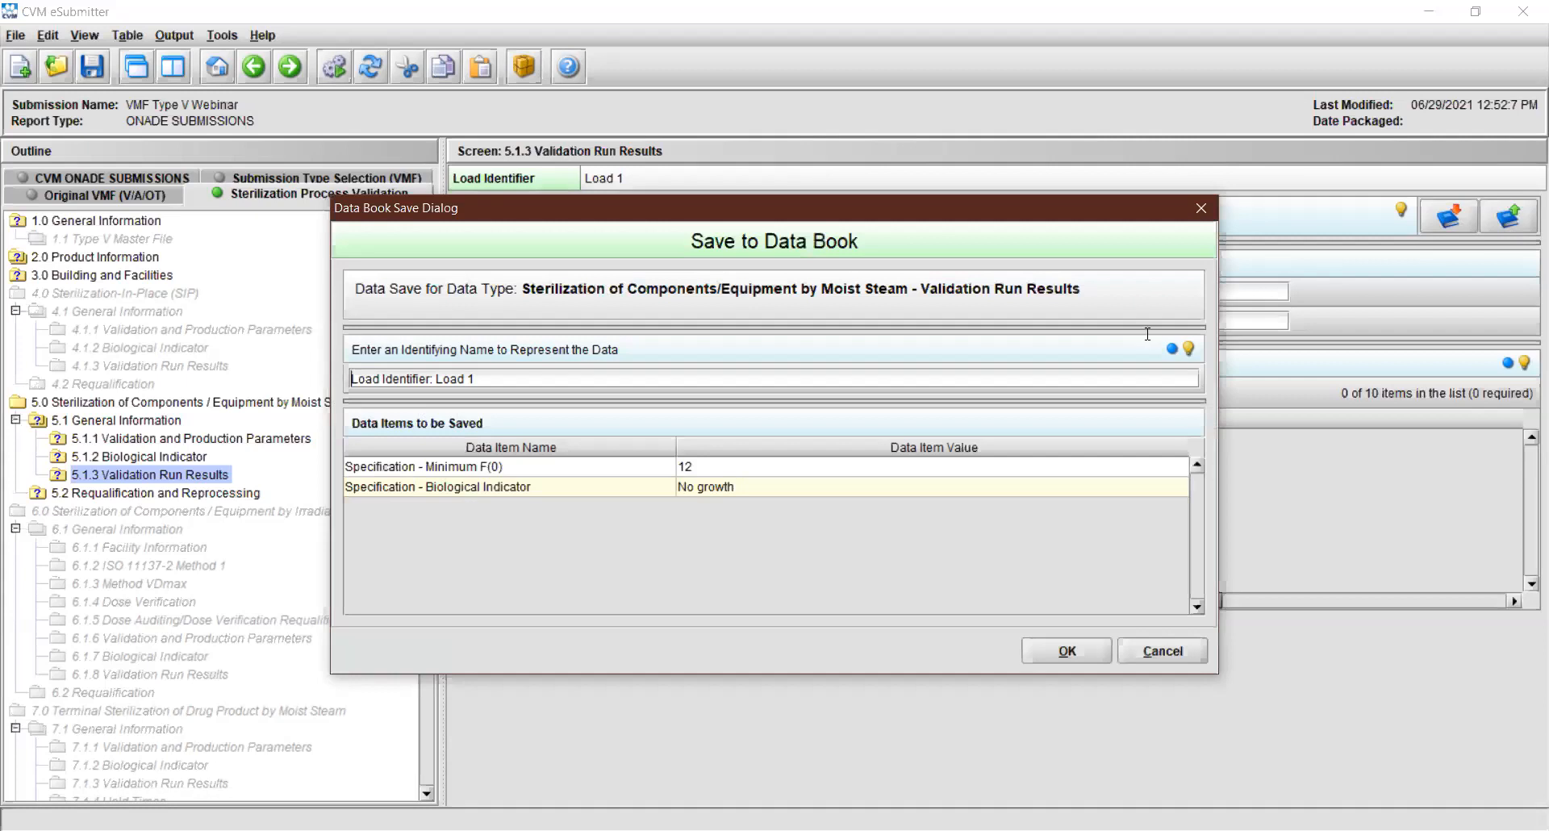
{"action": "left_click", "coordinate": [1067, 652]}
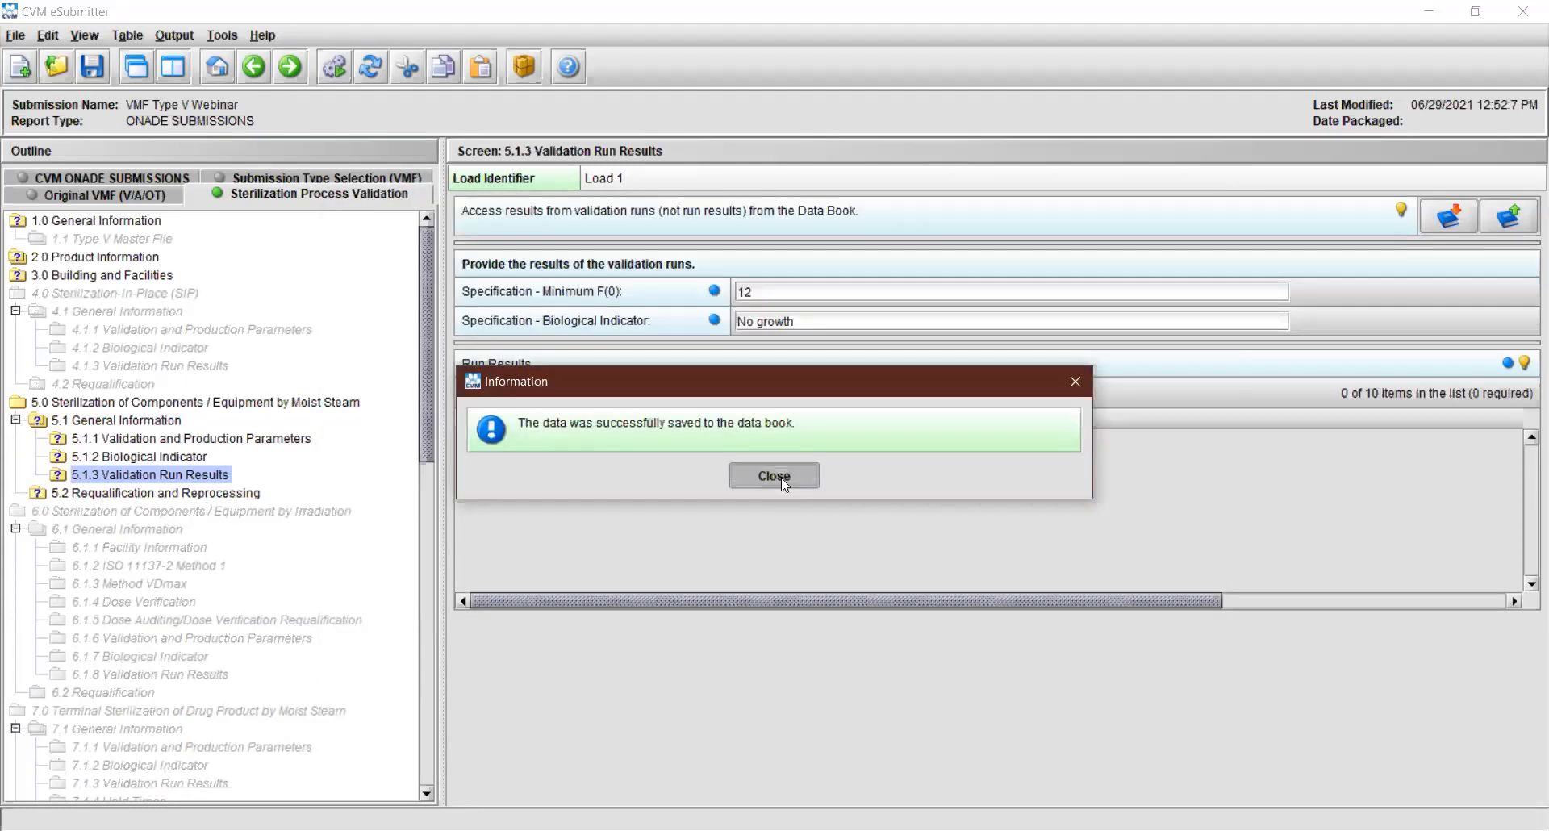
{"action": "left_click", "coordinate": [781, 478]}
Step: Copy the "Load Identifier: Load 1" Data Book entry into the validation run results specifications
{"action": "left_click", "coordinate": [1448, 230]}
{"action": "left_click", "coordinate": [1033, 358]}
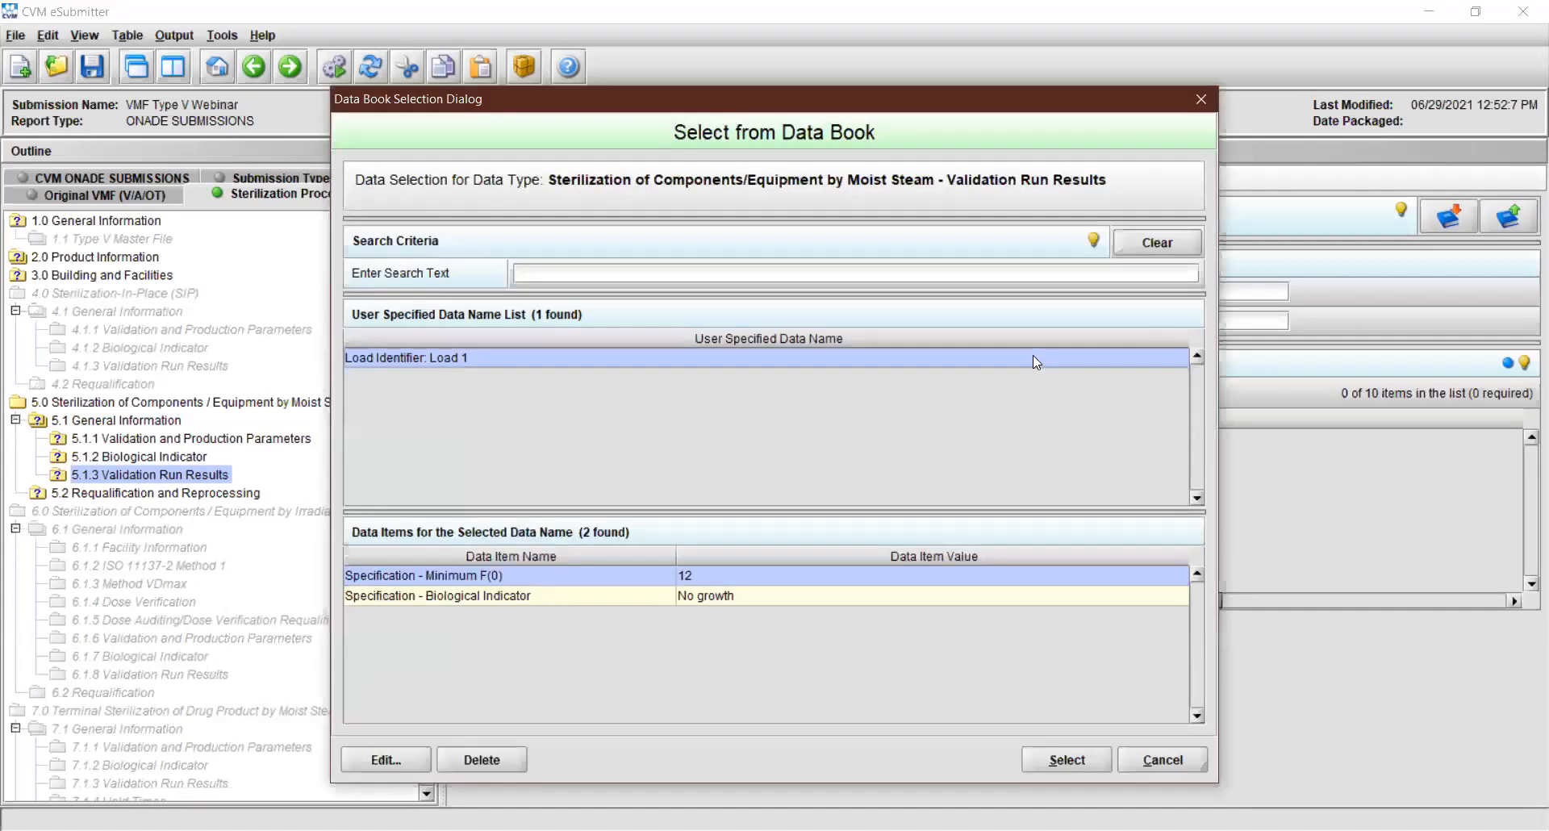
{"action": "left_click", "coordinate": [1065, 763]}
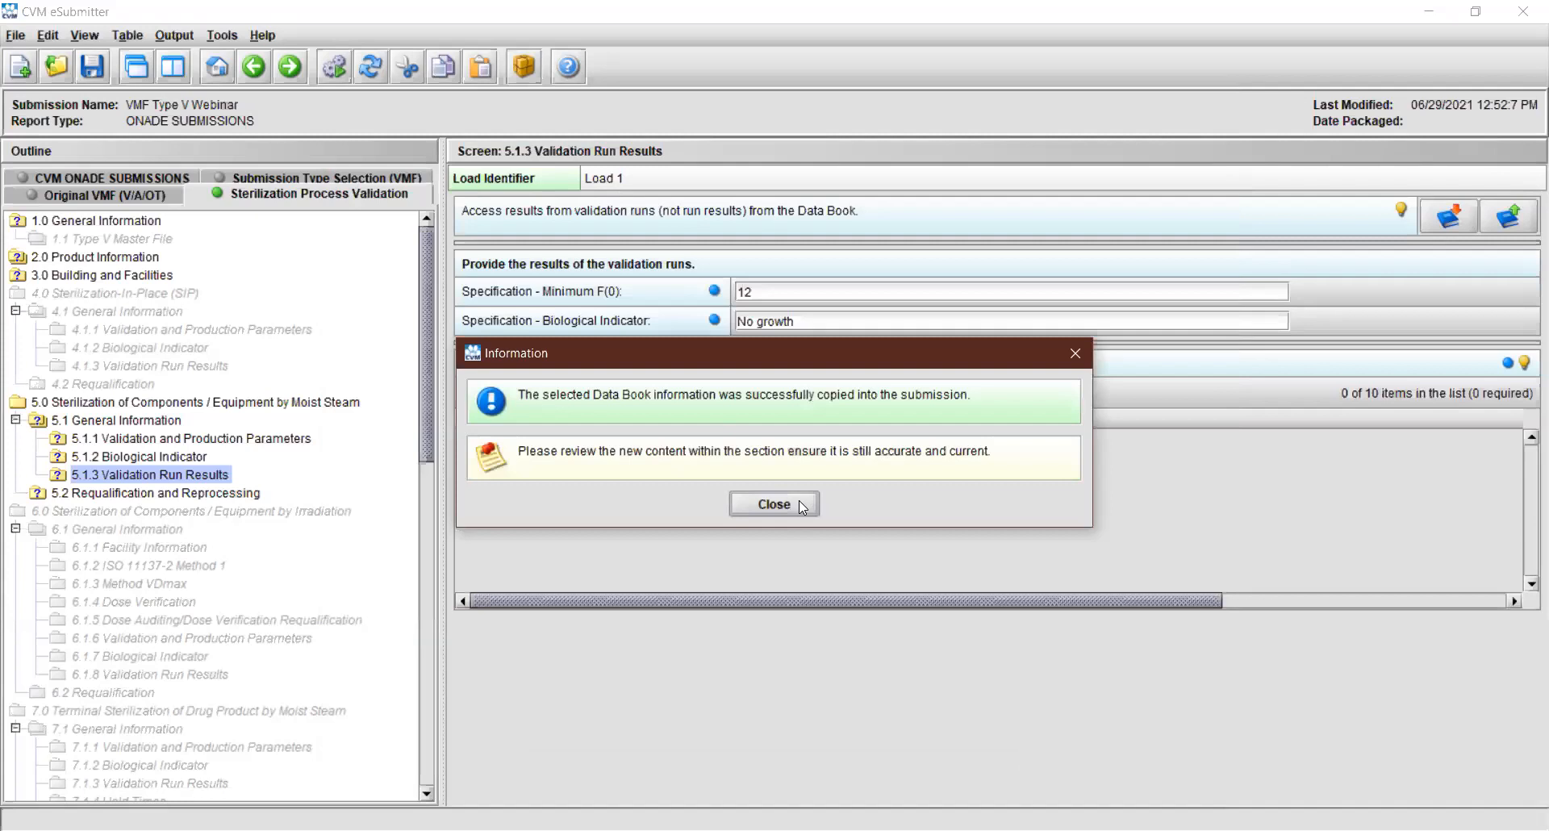
{"action": "left_click", "coordinate": [797, 502]}
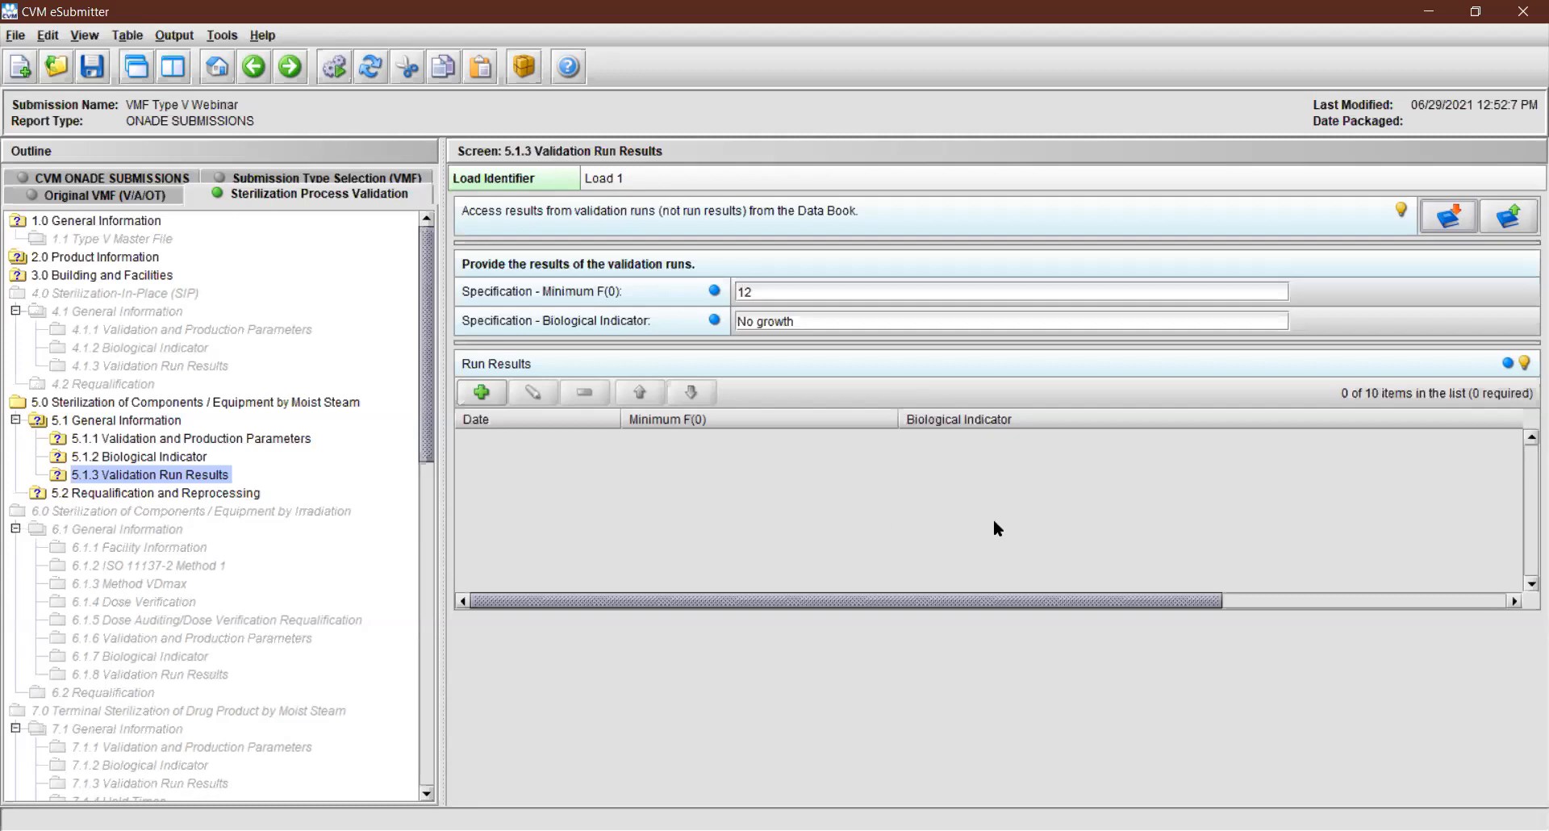
Step: Consult the Run Results hint and add a run result dated 12/20/2020 with minimum F(0) 23 and biological indicator "No growth"
{"action": "left_click", "coordinate": [1526, 365]}
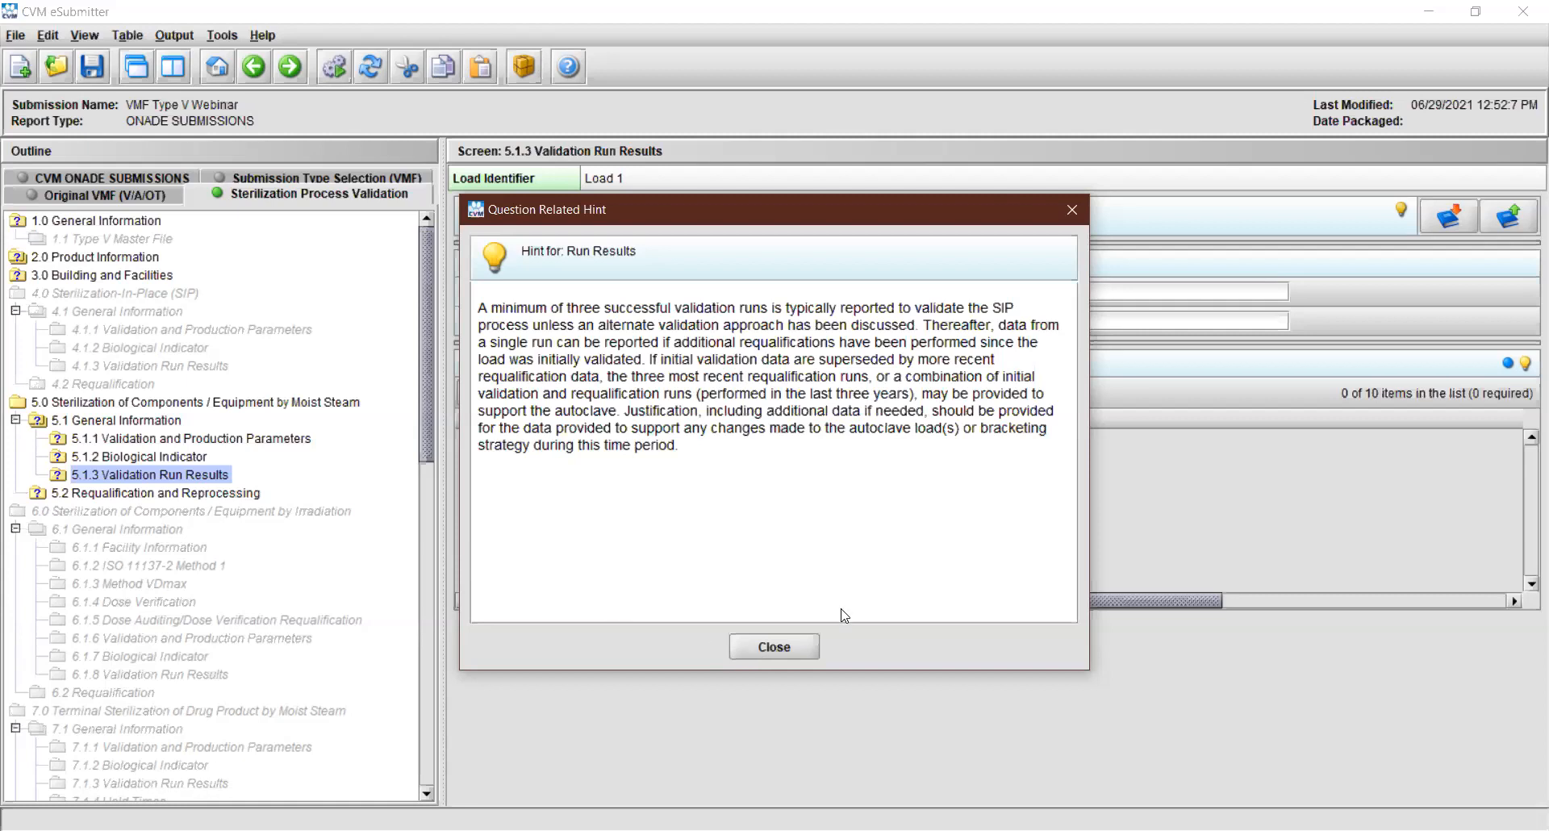
{"action": "left_click", "coordinate": [773, 647]}
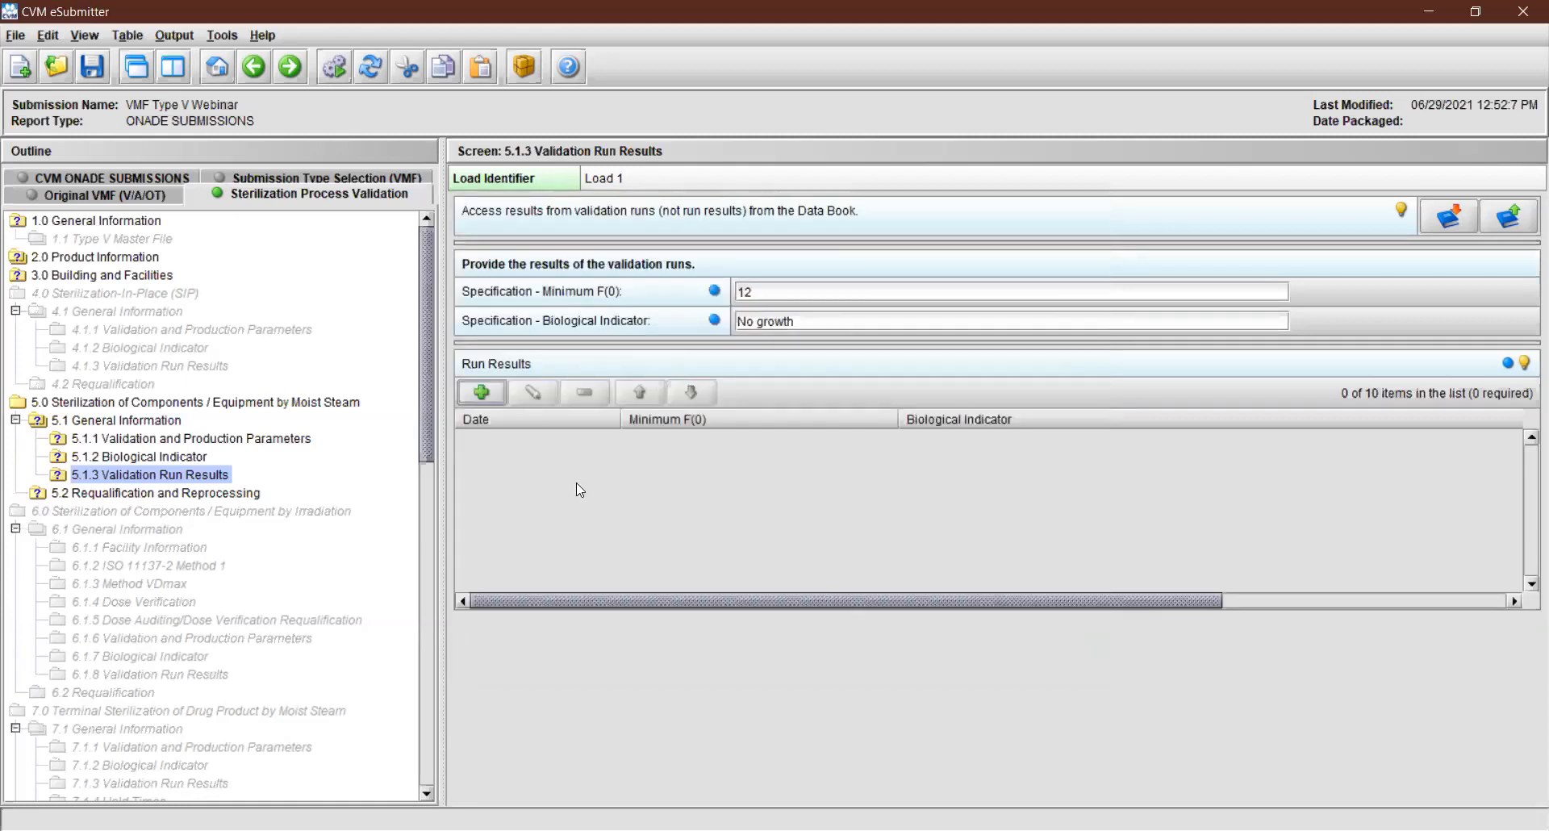
{"action": "left_click", "coordinate": [482, 392]}
{"action": "type", "text": "12/20/2020"}
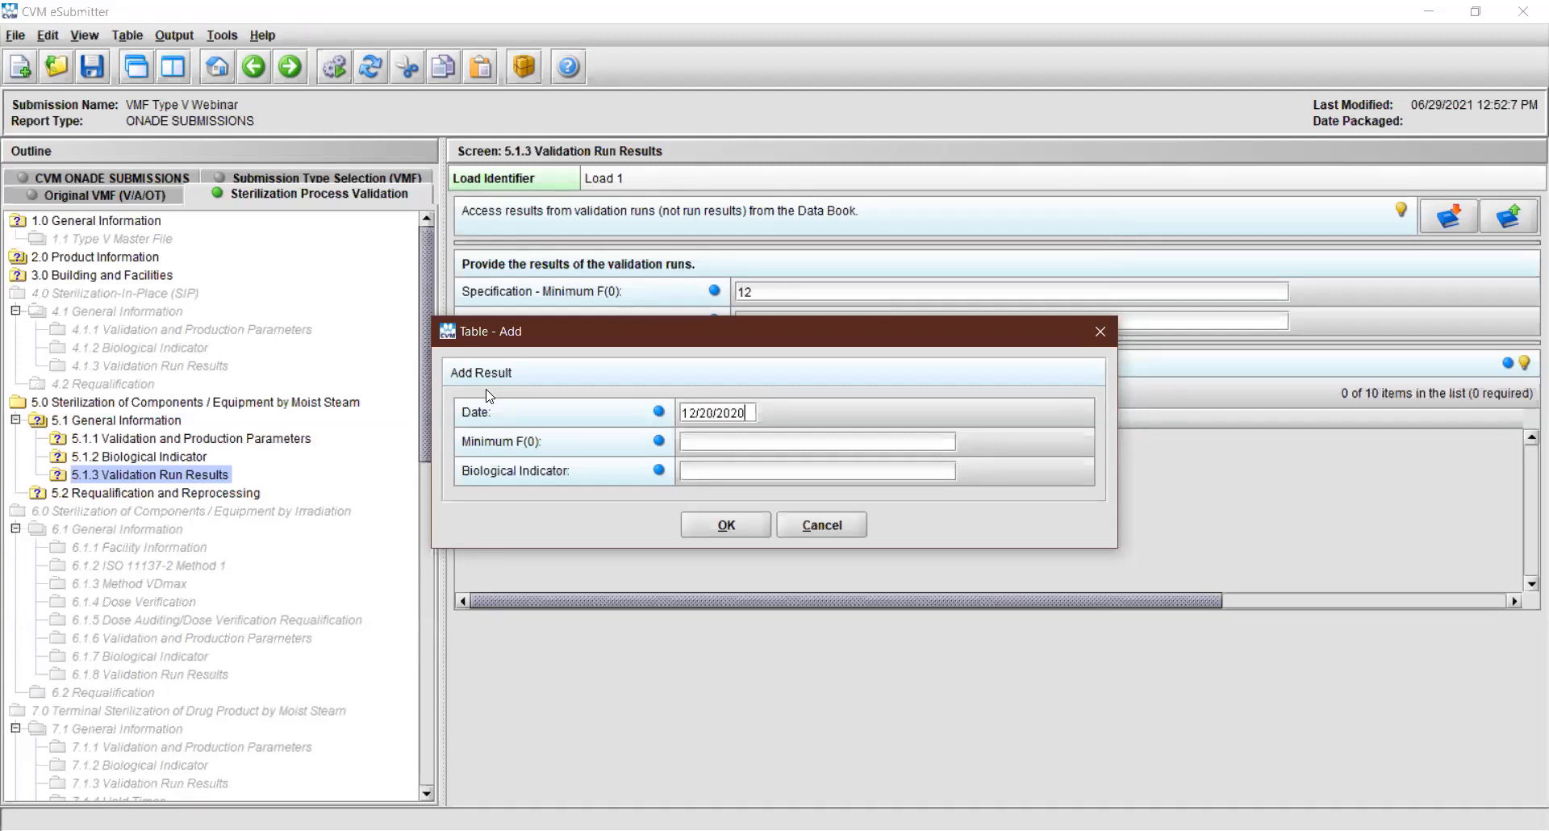
{"action": "key", "text": "Tab"}
{"action": "type", "text": "23"}
{"action": "type", "text": "No growth"}
{"action": "left_click", "coordinate": [710, 526]}
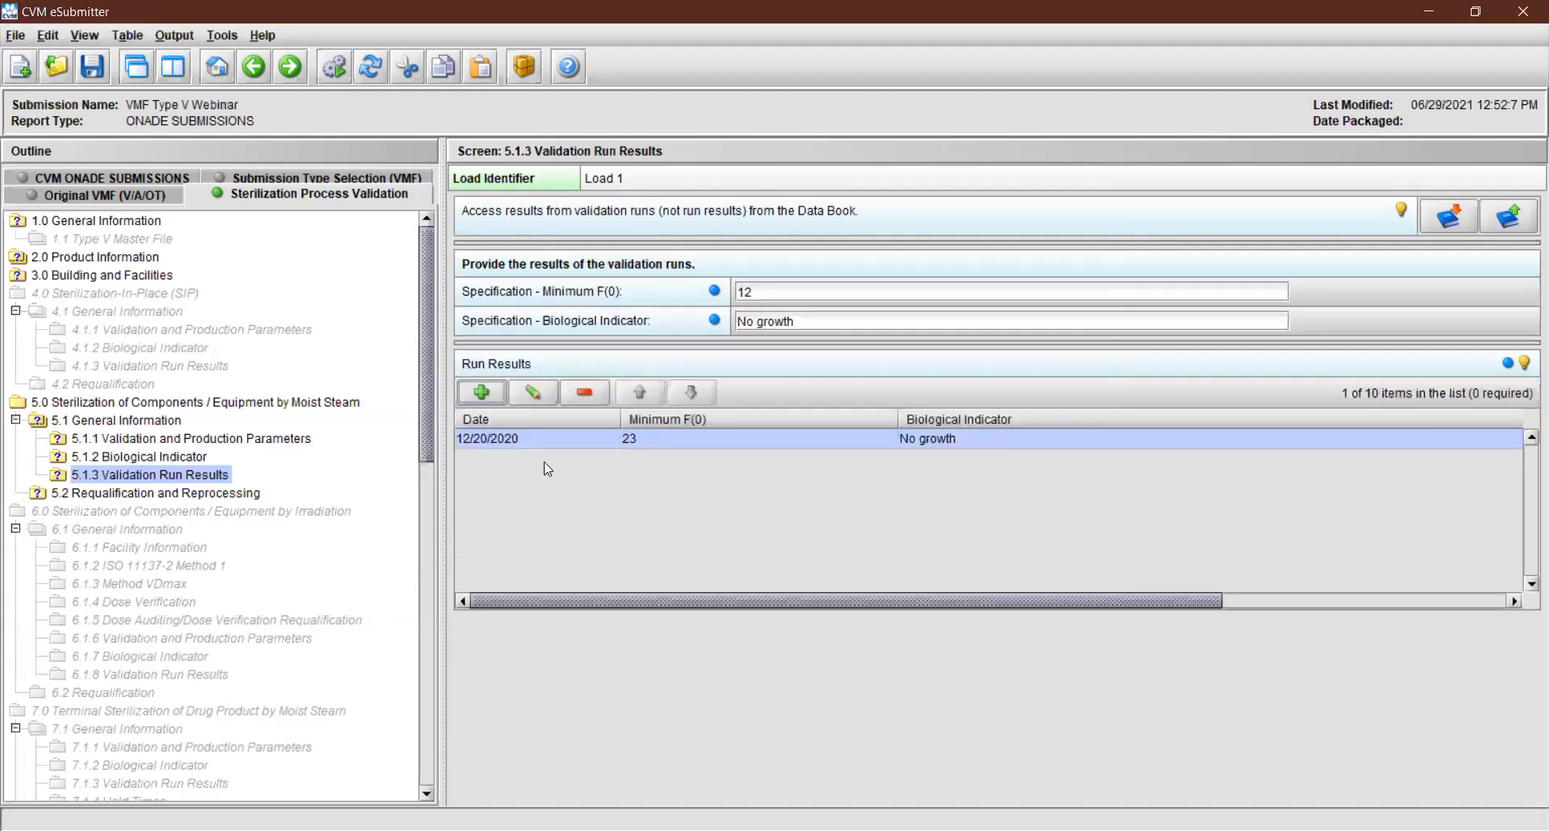
Step: Add a second run result dated 12/21/2020 with minimum F(0) 25 and biological indicator "No growth"
{"action": "left_click", "coordinate": [482, 392]}
{"action": "type", "text": "12/21/2020"}
{"action": "key", "text": "Tab"}
{"action": "type", "text": "25"}
{"action": "key", "text": "Tab"}
{"action": "type", "text": "No growth"}
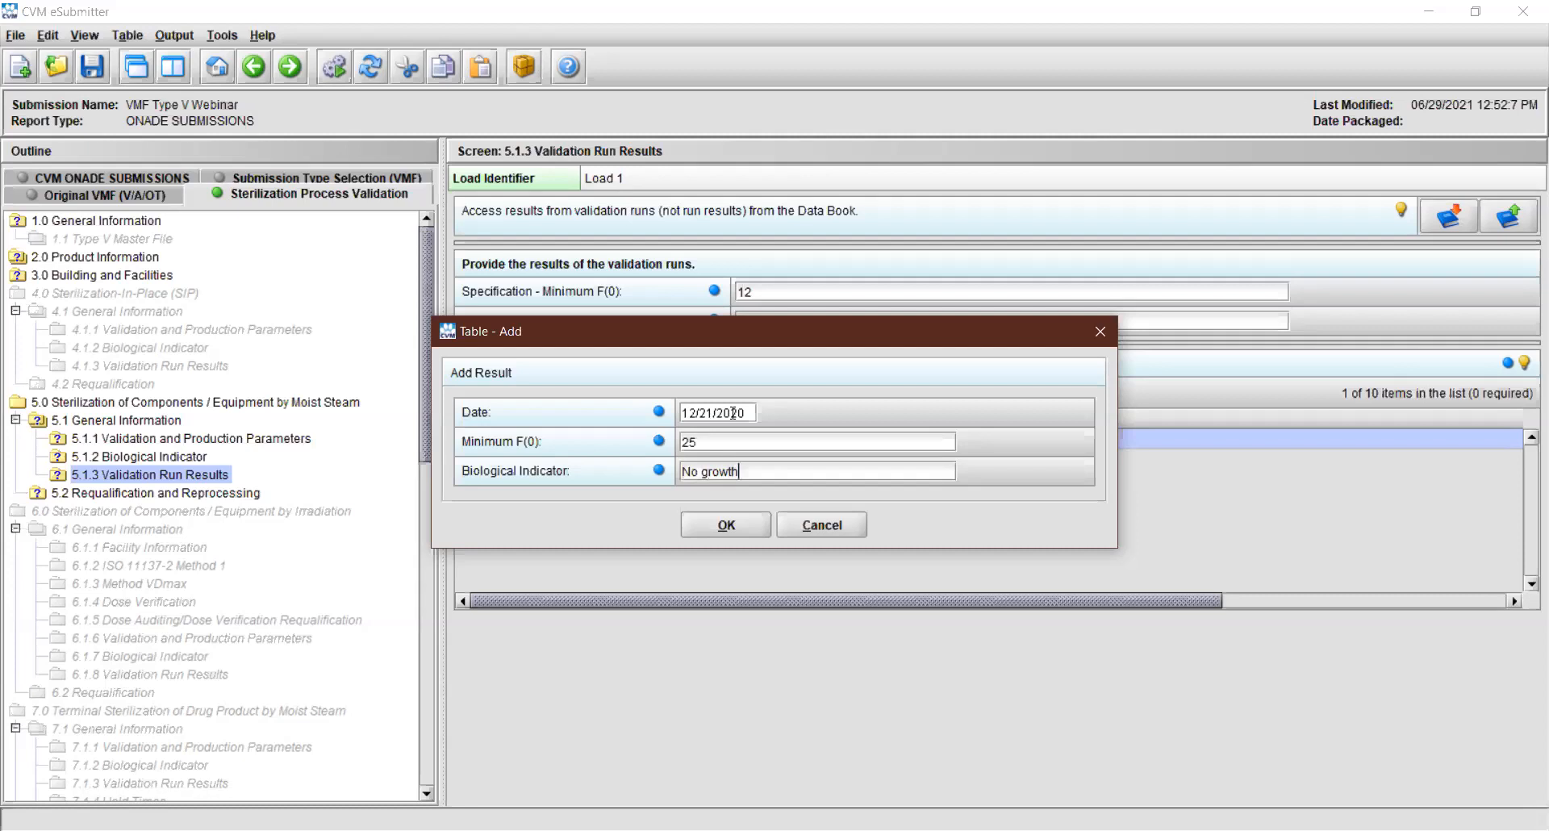
{"action": "left_click", "coordinate": [726, 535]}
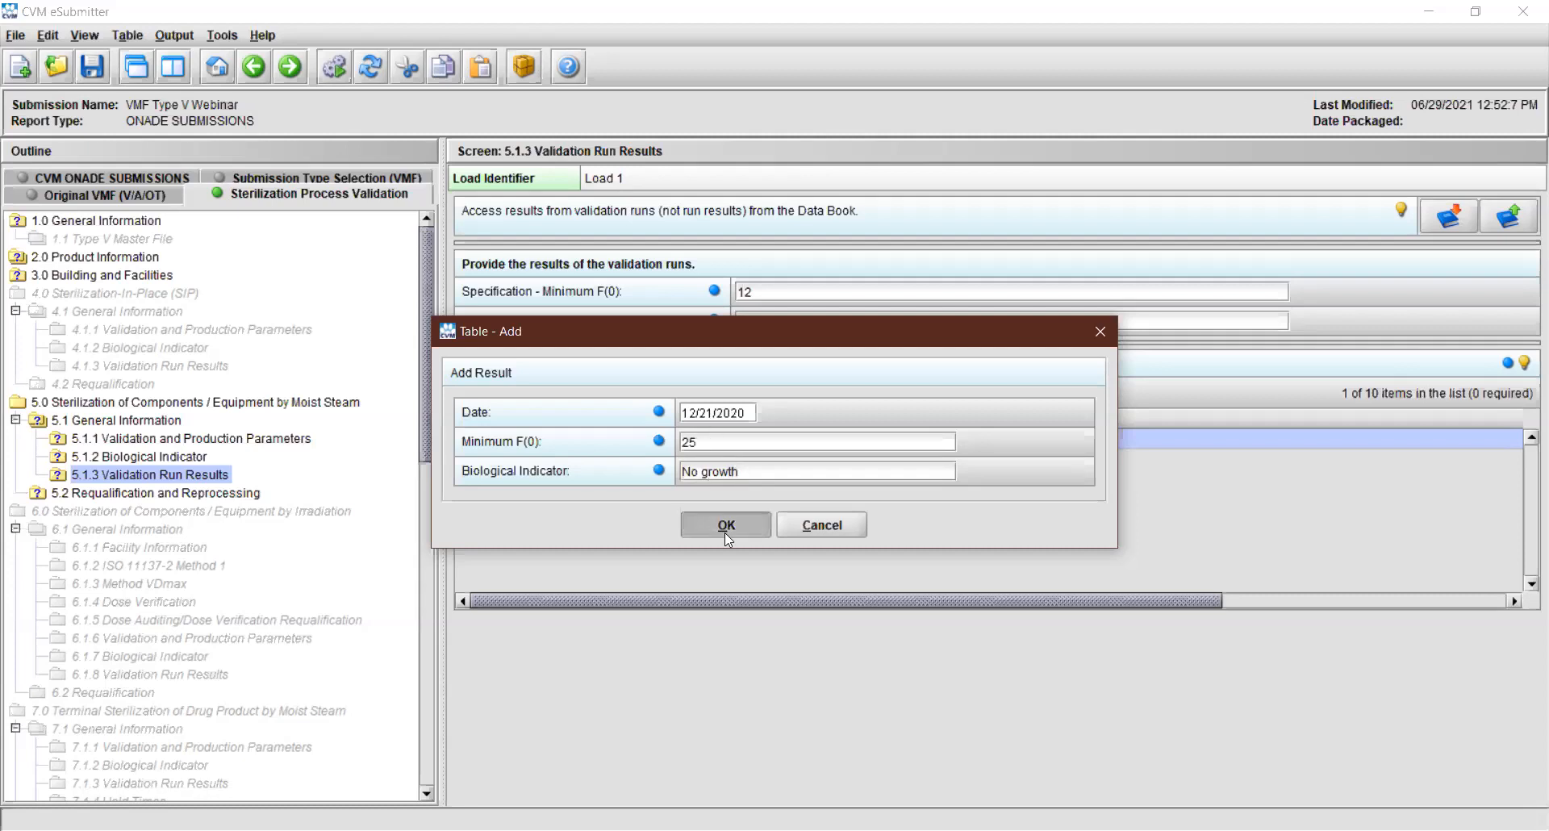
Step: Try out reordering the 12/20/2020 run result, moving it down and back up in the list twice
{"action": "left_click", "coordinate": [968, 439]}
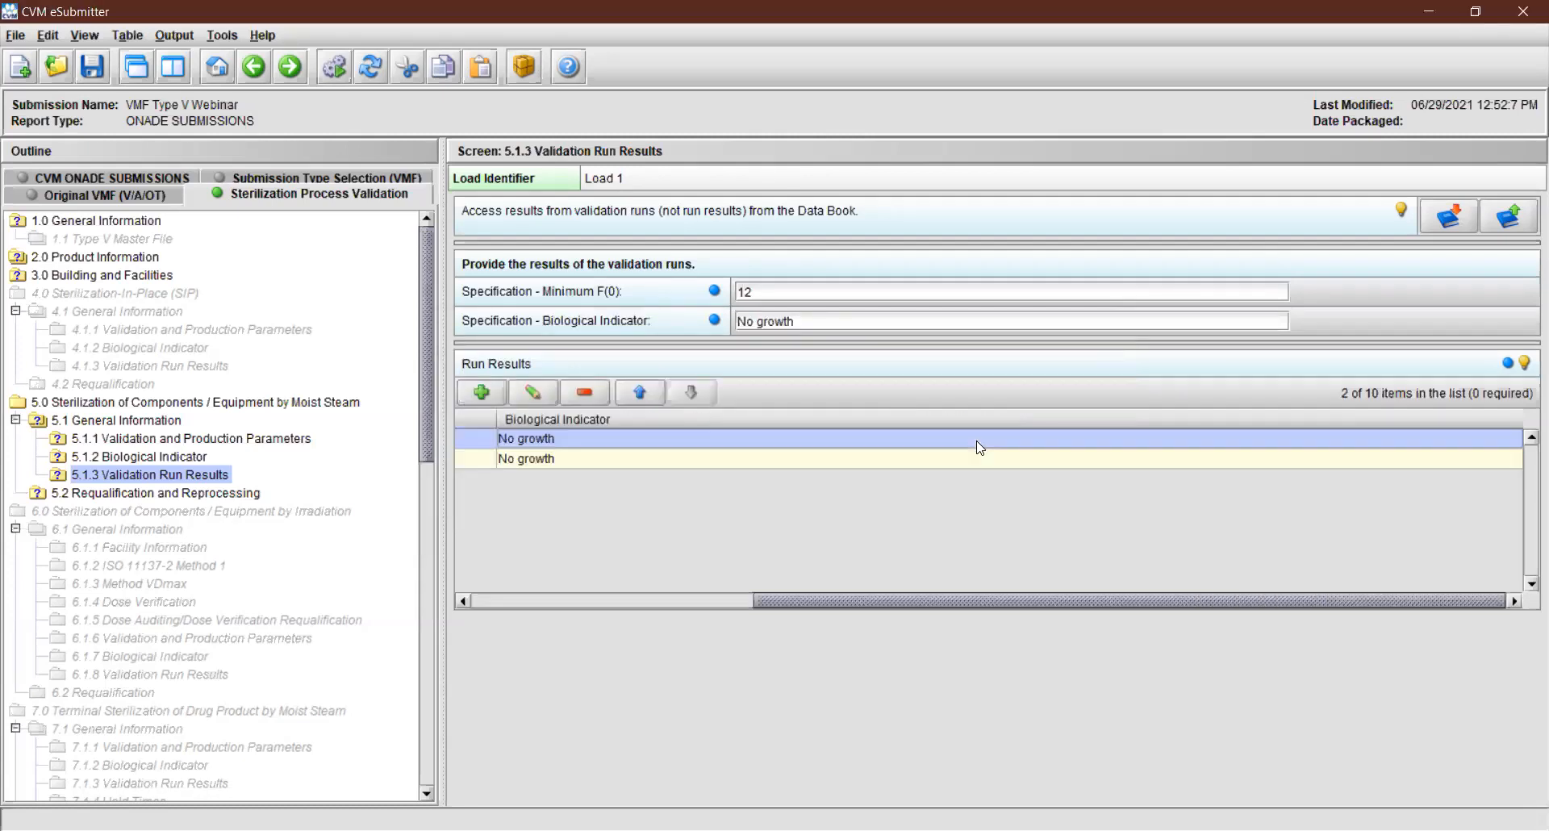
{"action": "left_click", "coordinate": [724, 603]}
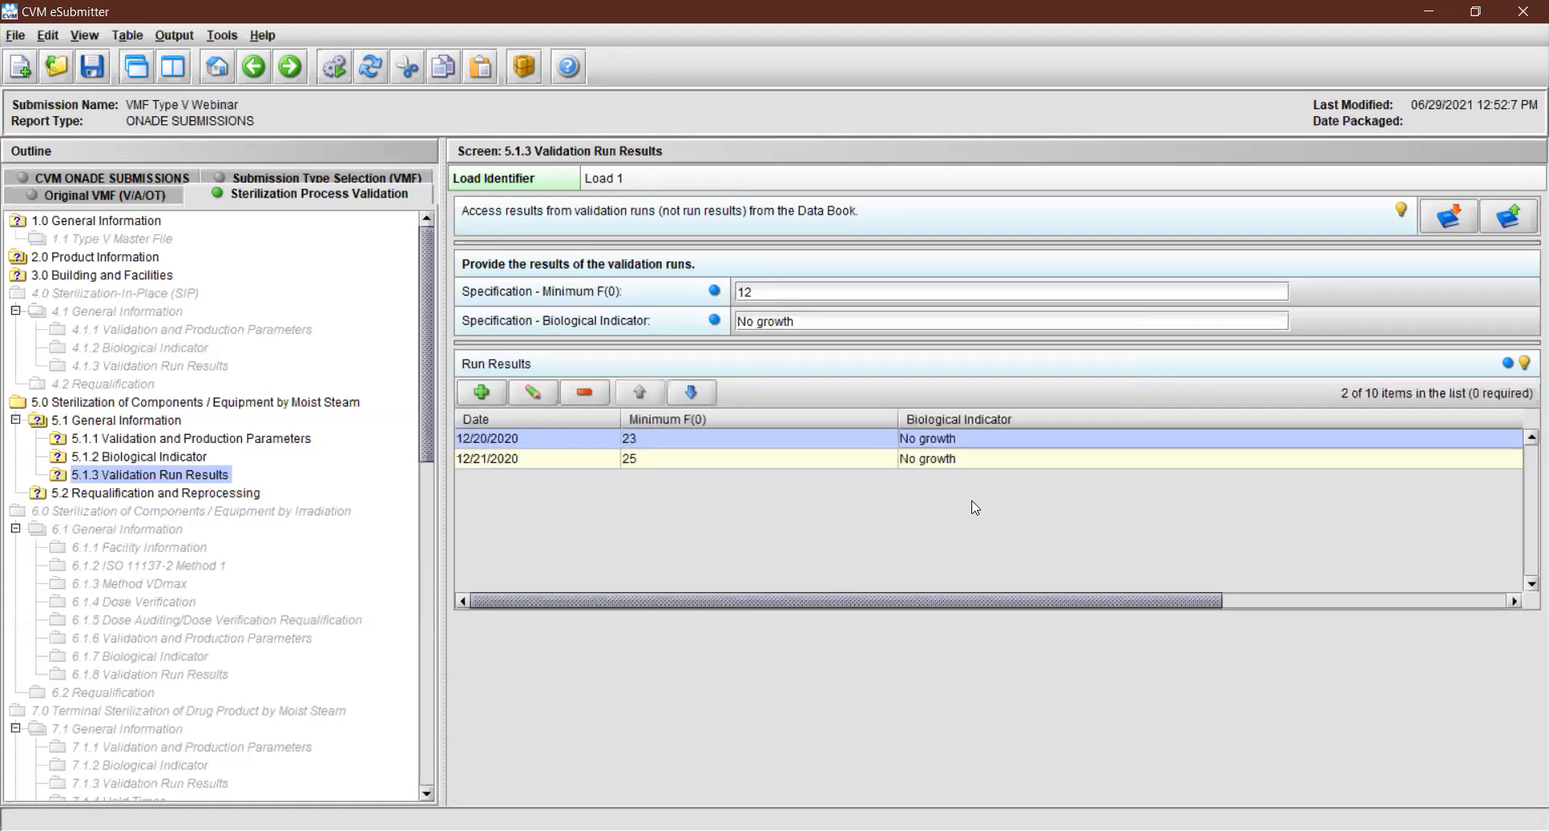
{"action": "left_click", "coordinate": [682, 394]}
{"action": "left_click", "coordinate": [639, 394]}
{"action": "left_click", "coordinate": [689, 391]}
{"action": "left_click", "coordinate": [649, 393]}
Step: Select Load 2 in the 5.1 General Information load list and open its validation and production parameters
{"action": "left_click", "coordinate": [122, 422]}
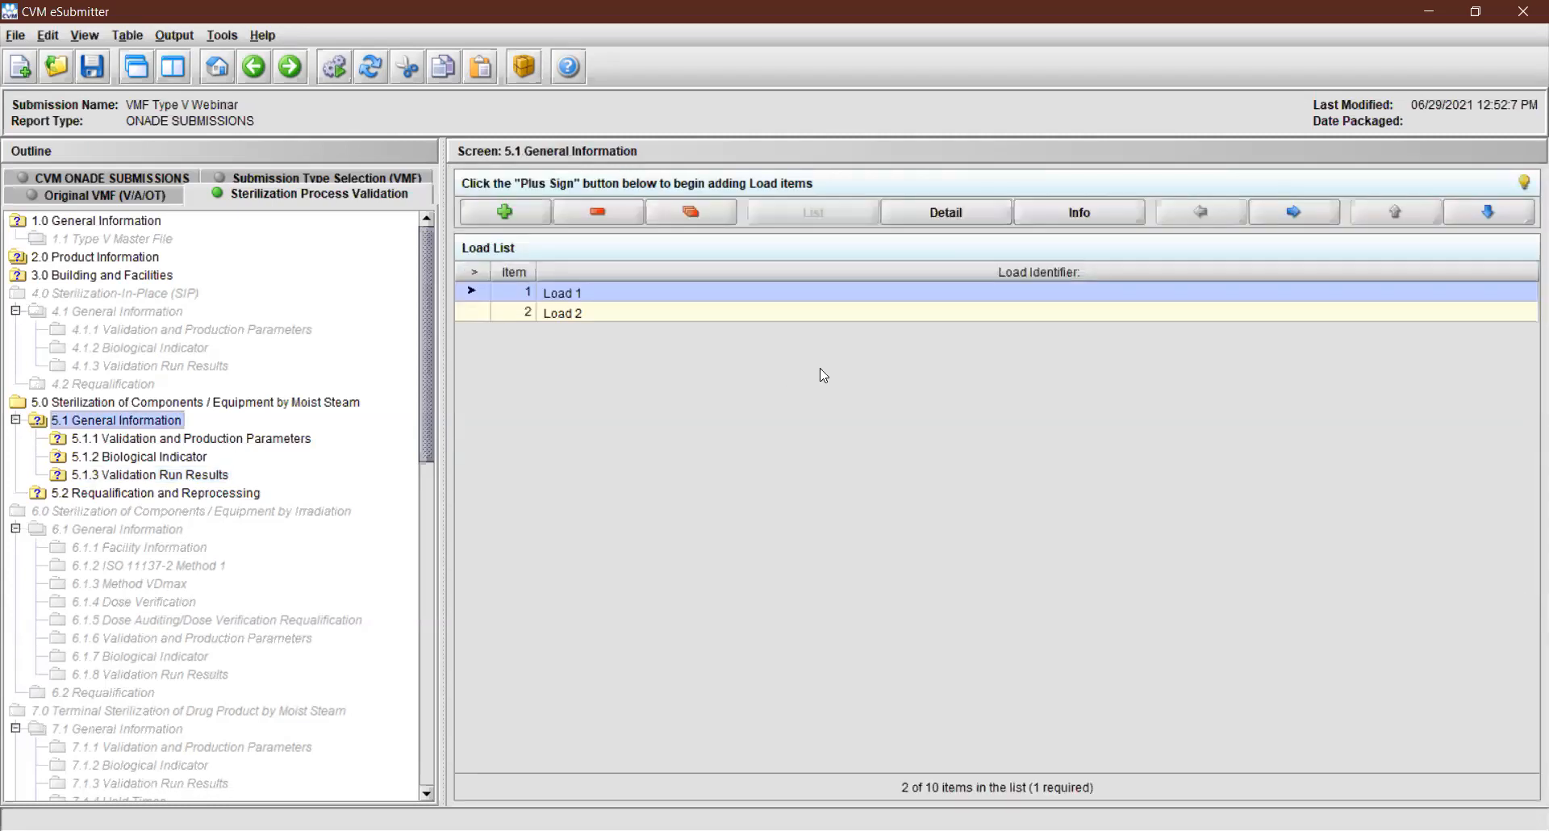
{"action": "left_click", "coordinate": [834, 315]}
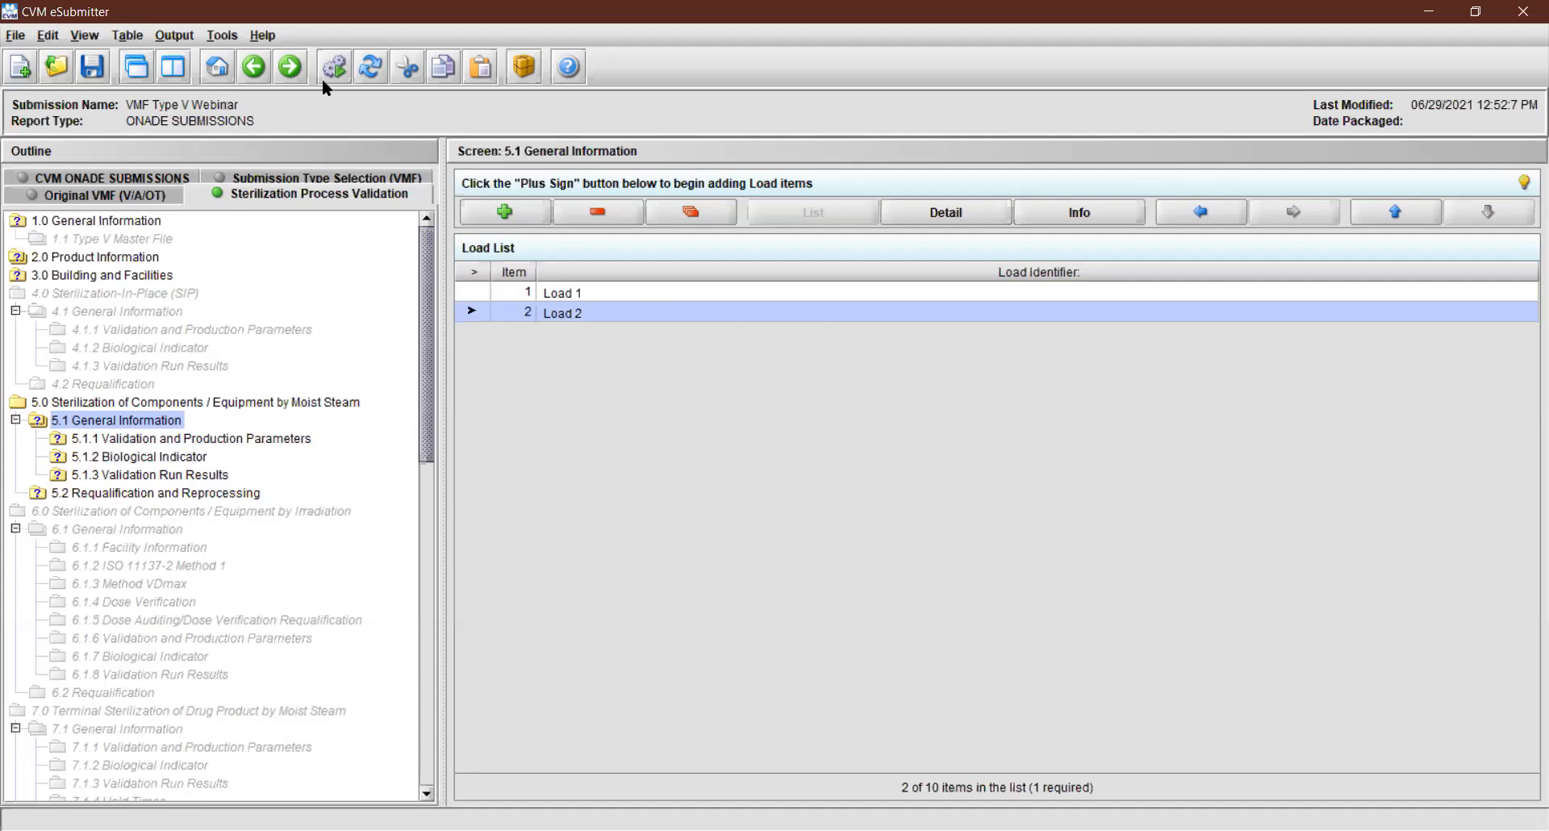
{"action": "left_click", "coordinate": [292, 66]}
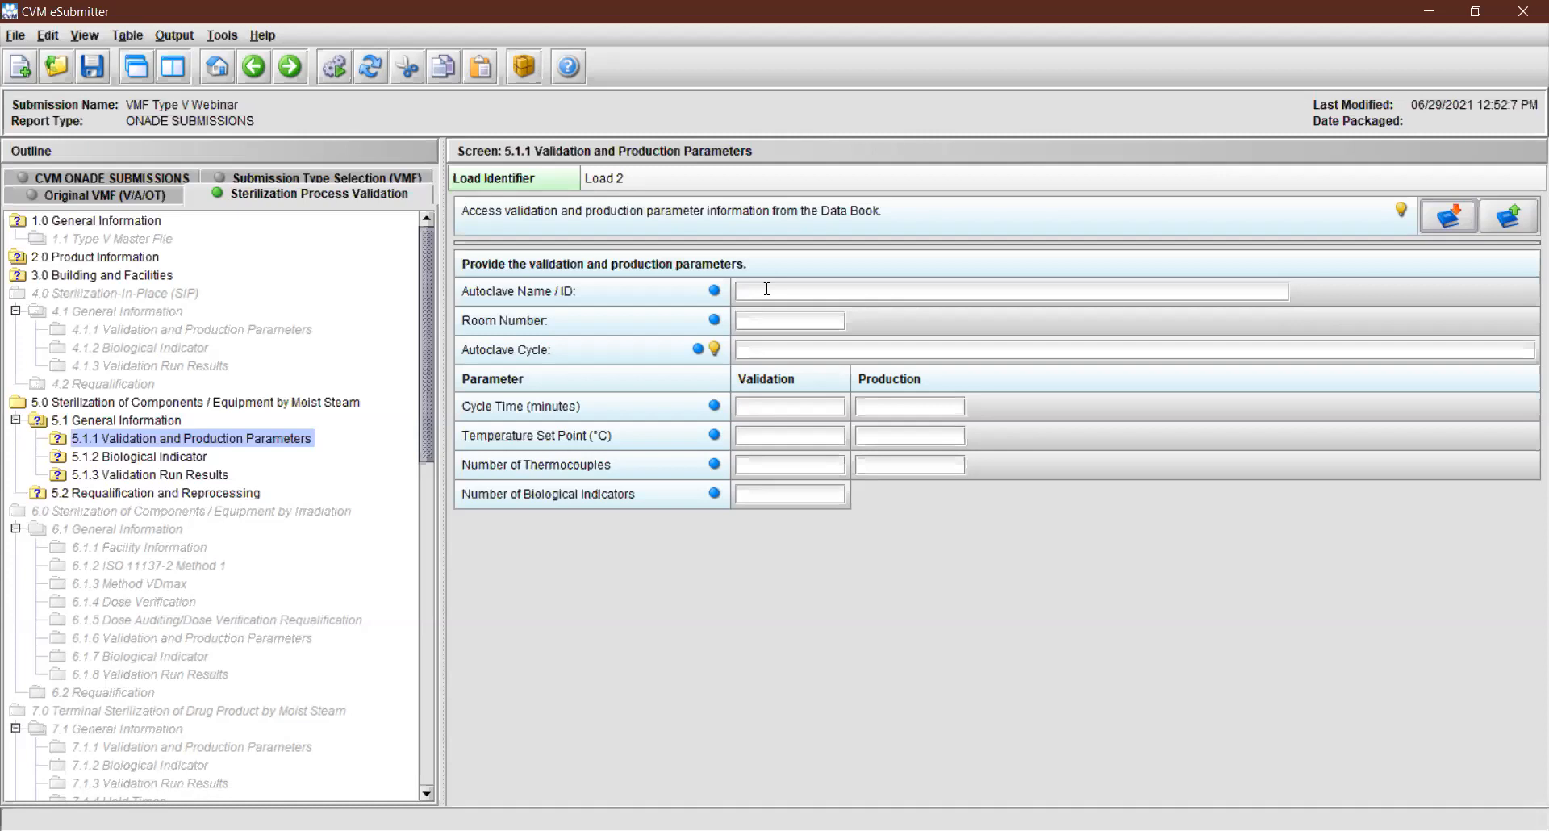
Step: Enter the autoclave name for Load 2 manually, correcting the spelling to "autoclave" and adding the number 1
{"action": "left_click", "coordinate": [767, 289]}
{"action": "type", "text": "autolave"}
{"action": "key", "text": "Left"}
{"action": "key", "text": "Left"}
{"action": "key", "text": "Left"}
{"action": "key", "text": "Left"}
{"action": "type", "text": "c"}
{"action": "key", "text": "End"}
{"action": "type", "text": "1"}
Step: Copy the "Load Identifier: Load 1" Data Book entry into Load 2's validation and production parameters
{"action": "left_click", "coordinate": [1457, 217]}
{"action": "left_click", "coordinate": [894, 360]}
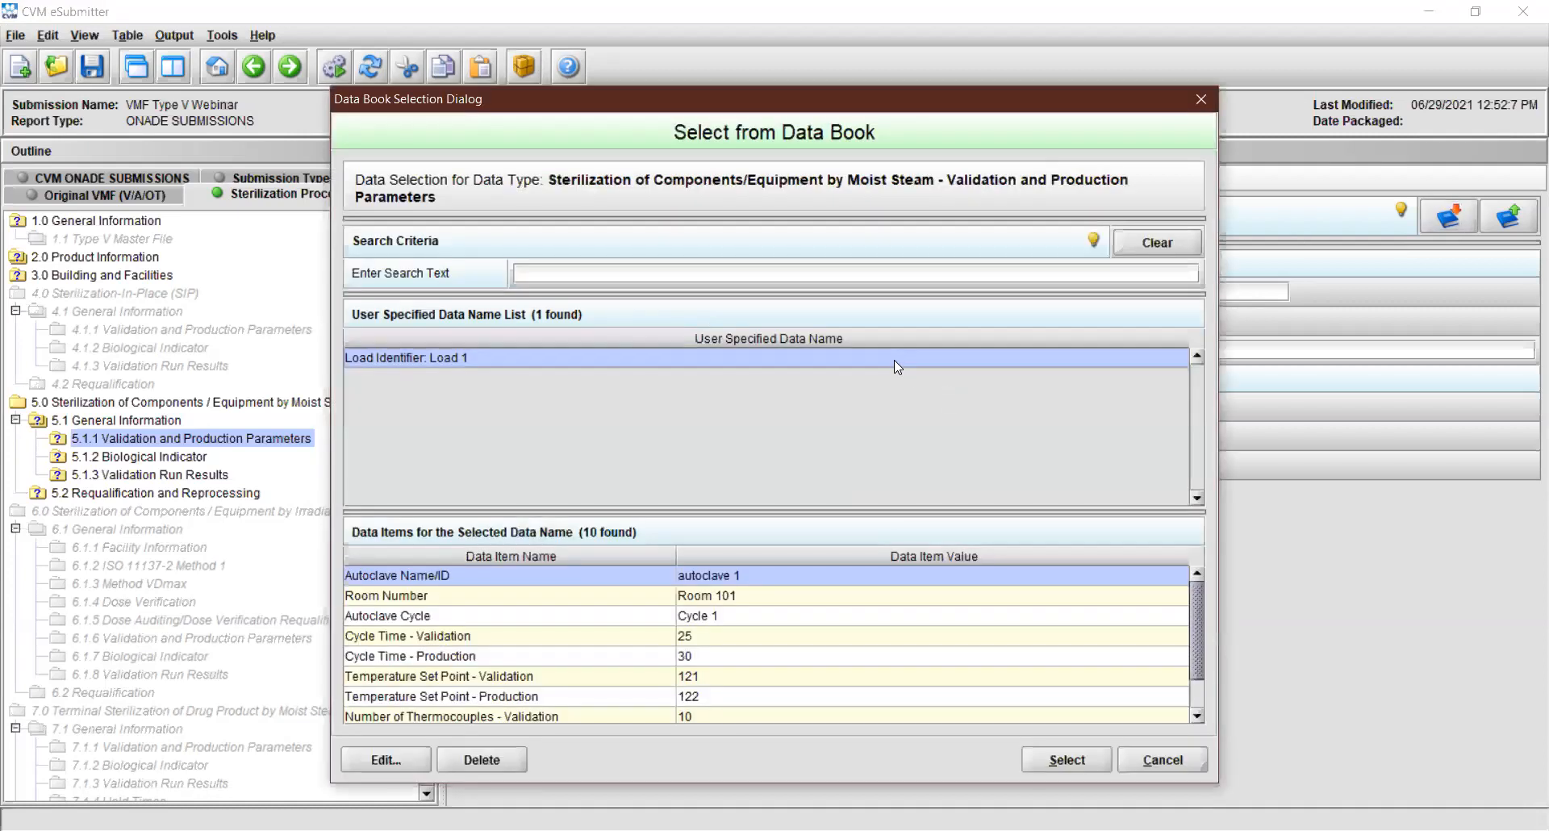
{"action": "left_click", "coordinate": [1067, 760]}
{"action": "left_click", "coordinate": [799, 508]}
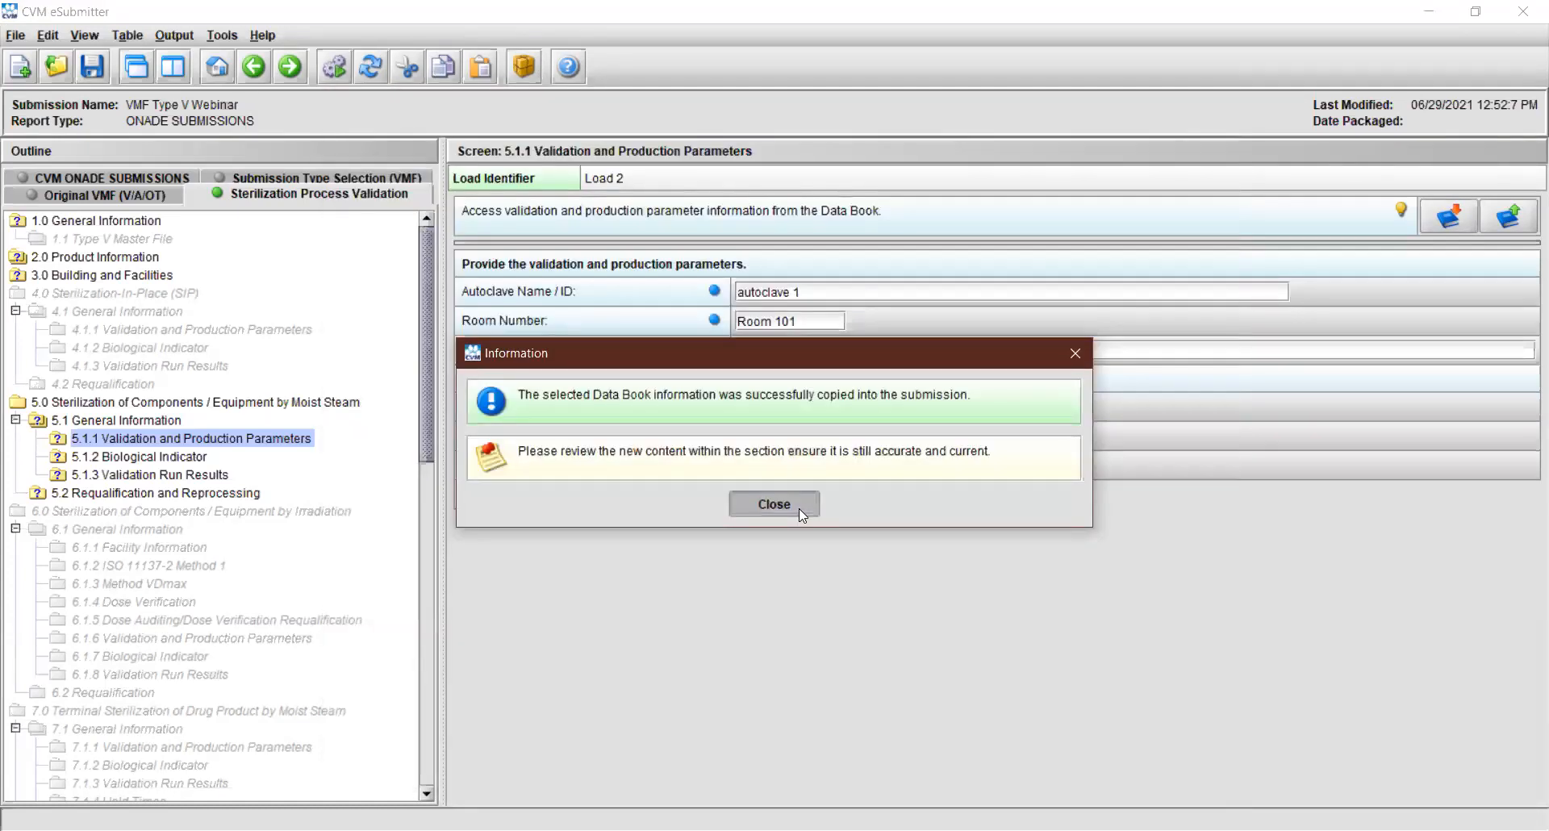
Step: Open 5.1.2 Biological Indicator for Load 2 and copy in the "Load Identifier: Load 1" Data Book entry
{"action": "left_click", "coordinate": [290, 66]}
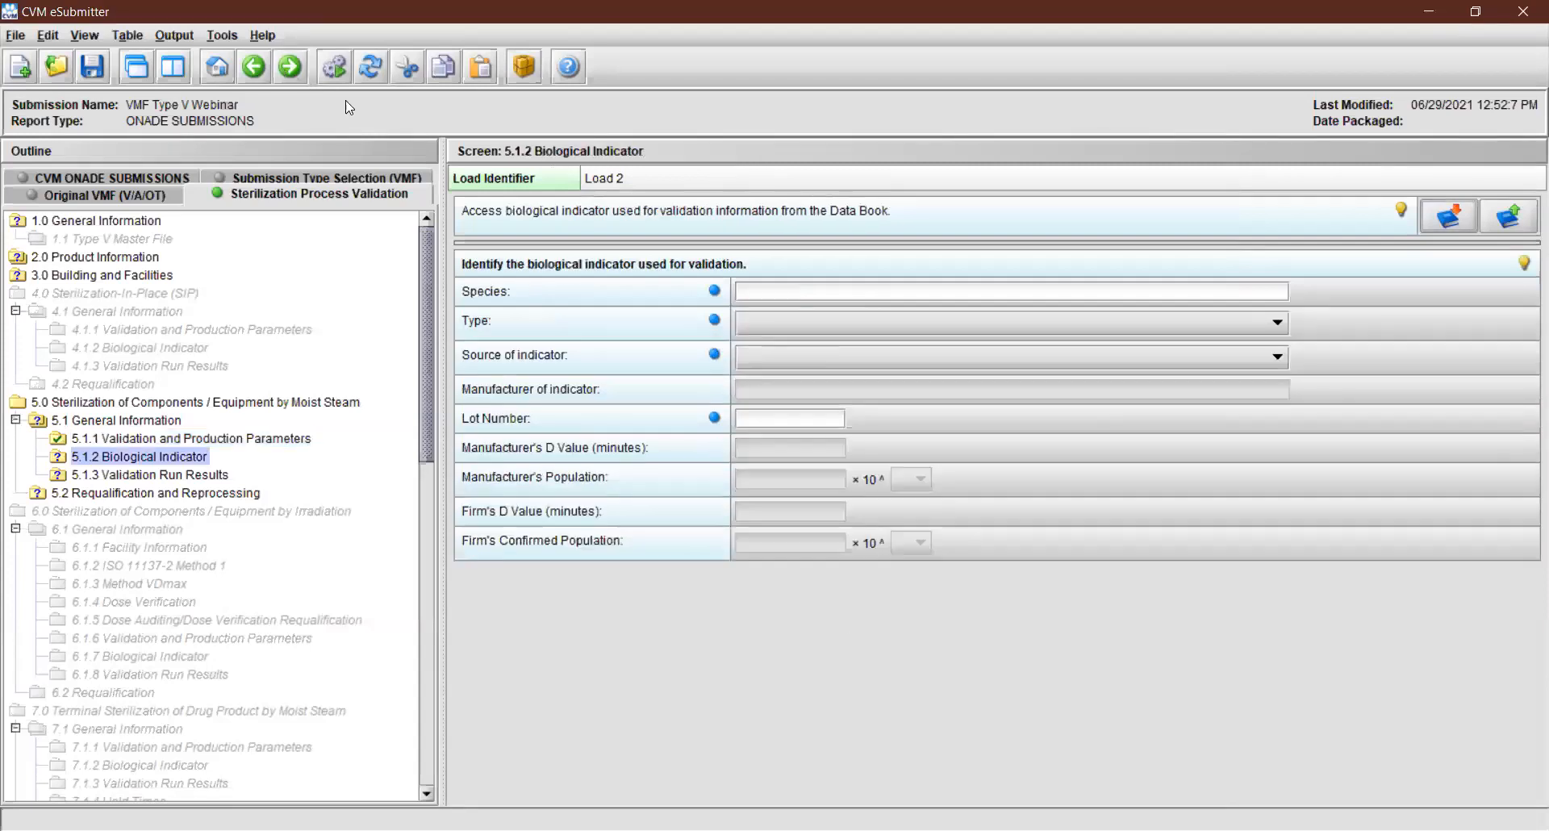
{"action": "left_click", "coordinate": [1455, 221]}
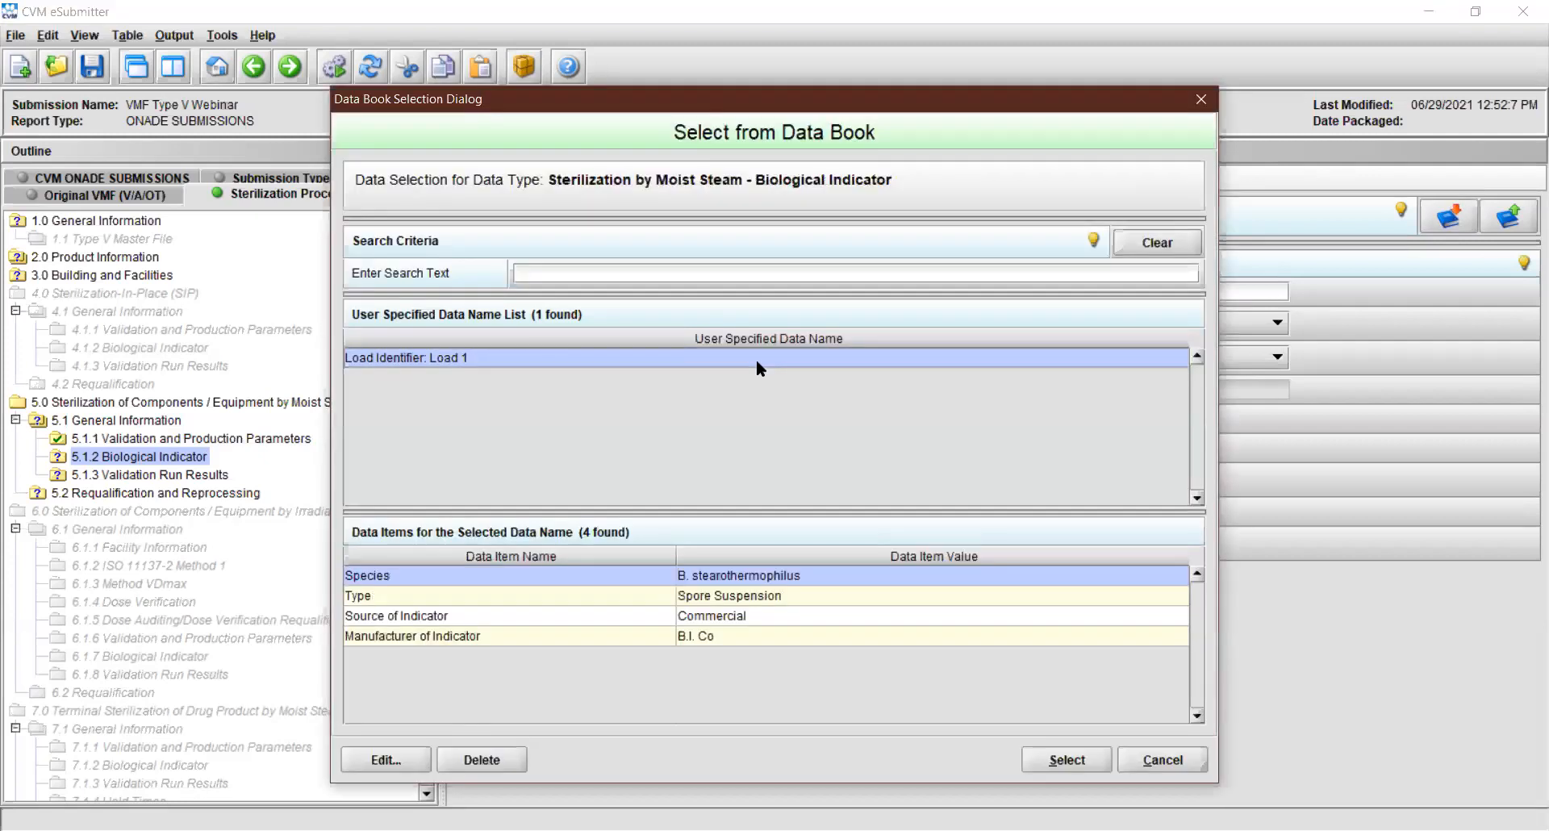
{"action": "left_click", "coordinate": [1059, 760]}
{"action": "left_click", "coordinate": [764, 508]}
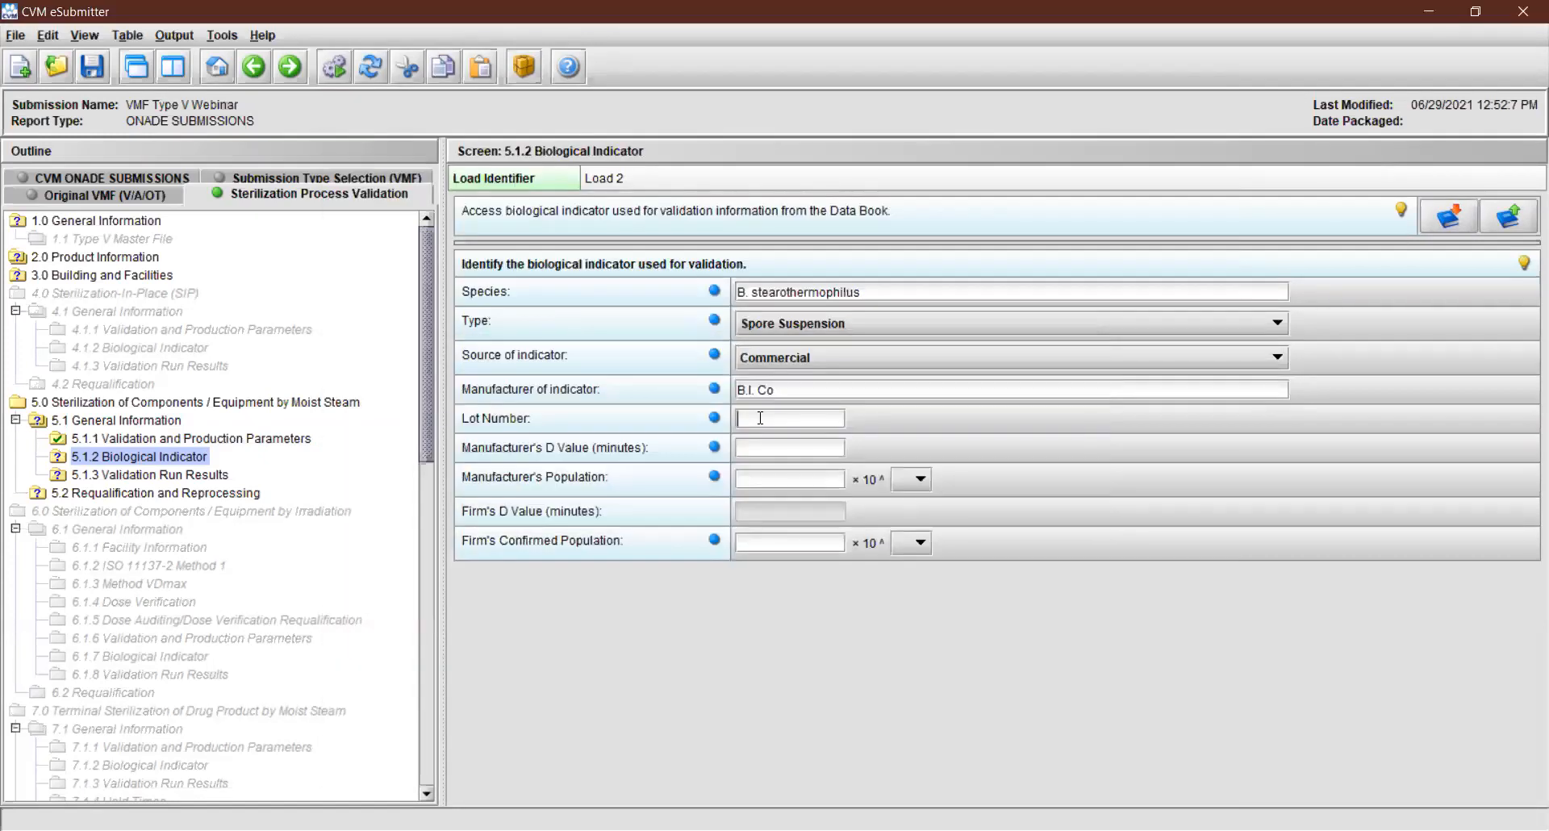
Step: Enter lot number 2345 and a manufacturer's D value of 12 minutes for Load 2's biological indicator
{"action": "type", "text": "2345"}
{"action": "key", "text": "Tab"}
{"action": "type", "text": "12"}
Step: Set the manufacturer's population and the firm's confirmed population to 1.0 for Load 2's biological indicator, choosing a power of ten for each
{"action": "left_click", "coordinate": [779, 486]}
{"action": "type", "text": "1.0"}
{"action": "left_click", "coordinate": [917, 482]}
{"action": "left_click", "coordinate": [901, 555]}
{"action": "left_click", "coordinate": [797, 540]}
{"action": "type", "text": "1.0"}
{"action": "left_click", "coordinate": [916, 543]}
{"action": "left_click", "coordinate": [900, 623]}
Step: Open 5.1.3 Validation Run Results for Load 2 and copy in the "Load Identifier: Load 1" Data Book entry
{"action": "left_click", "coordinate": [302, 68]}
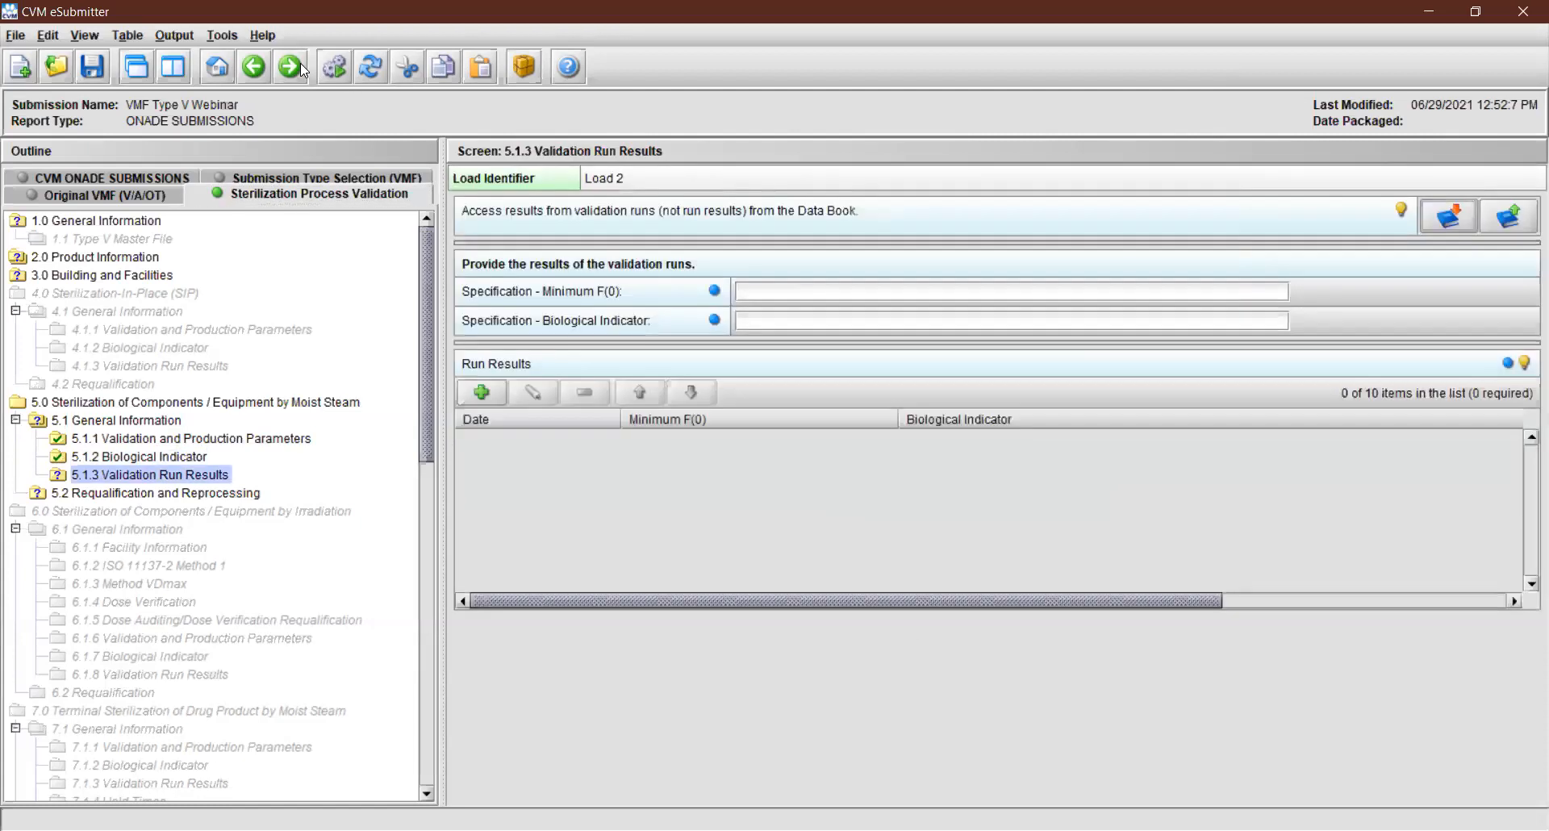
{"action": "left_click", "coordinate": [1435, 216]}
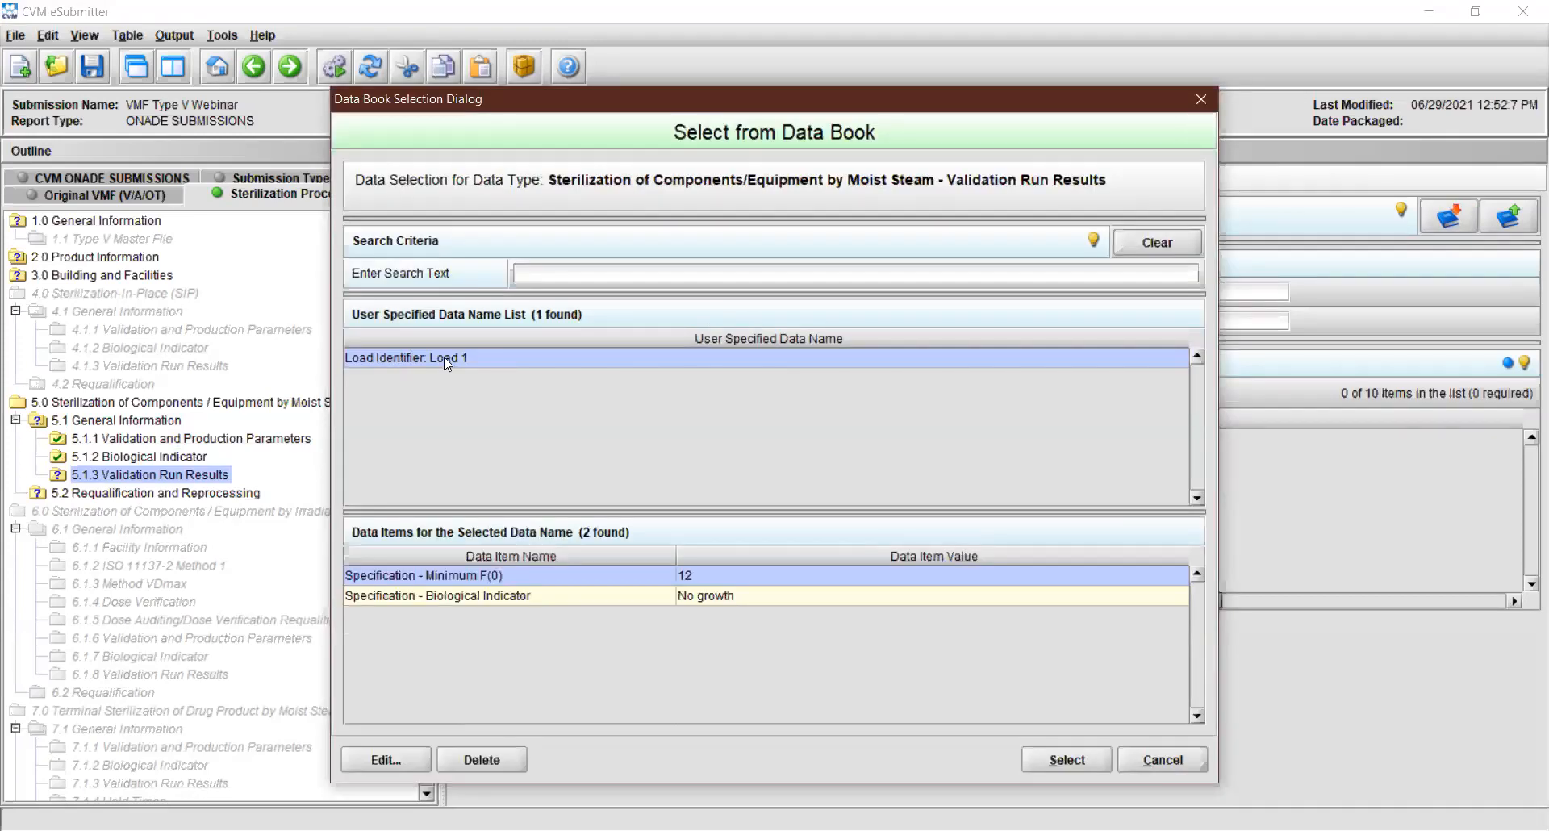
{"action": "left_click", "coordinate": [1058, 759]}
{"action": "left_click", "coordinate": [761, 505]}
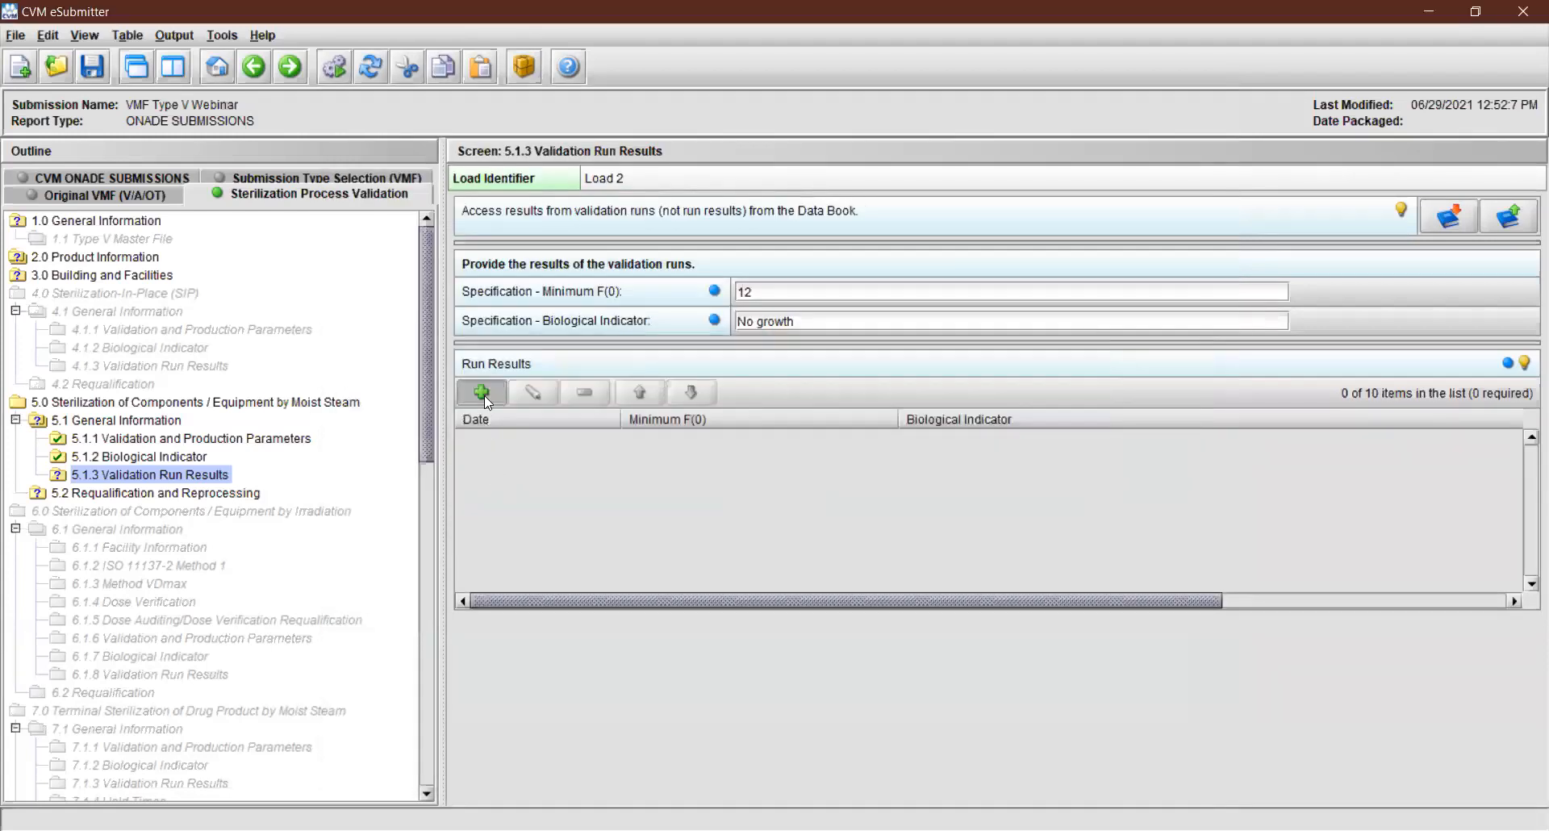
Step: Add a run result for Load 2 dated 12/23/2020 with minimum F(0) 28 and biological indicator "No growth"
{"action": "left_click", "coordinate": [481, 393]}
{"action": "type", "text": "12/"}
{"action": "type", "text": "23/2020"}
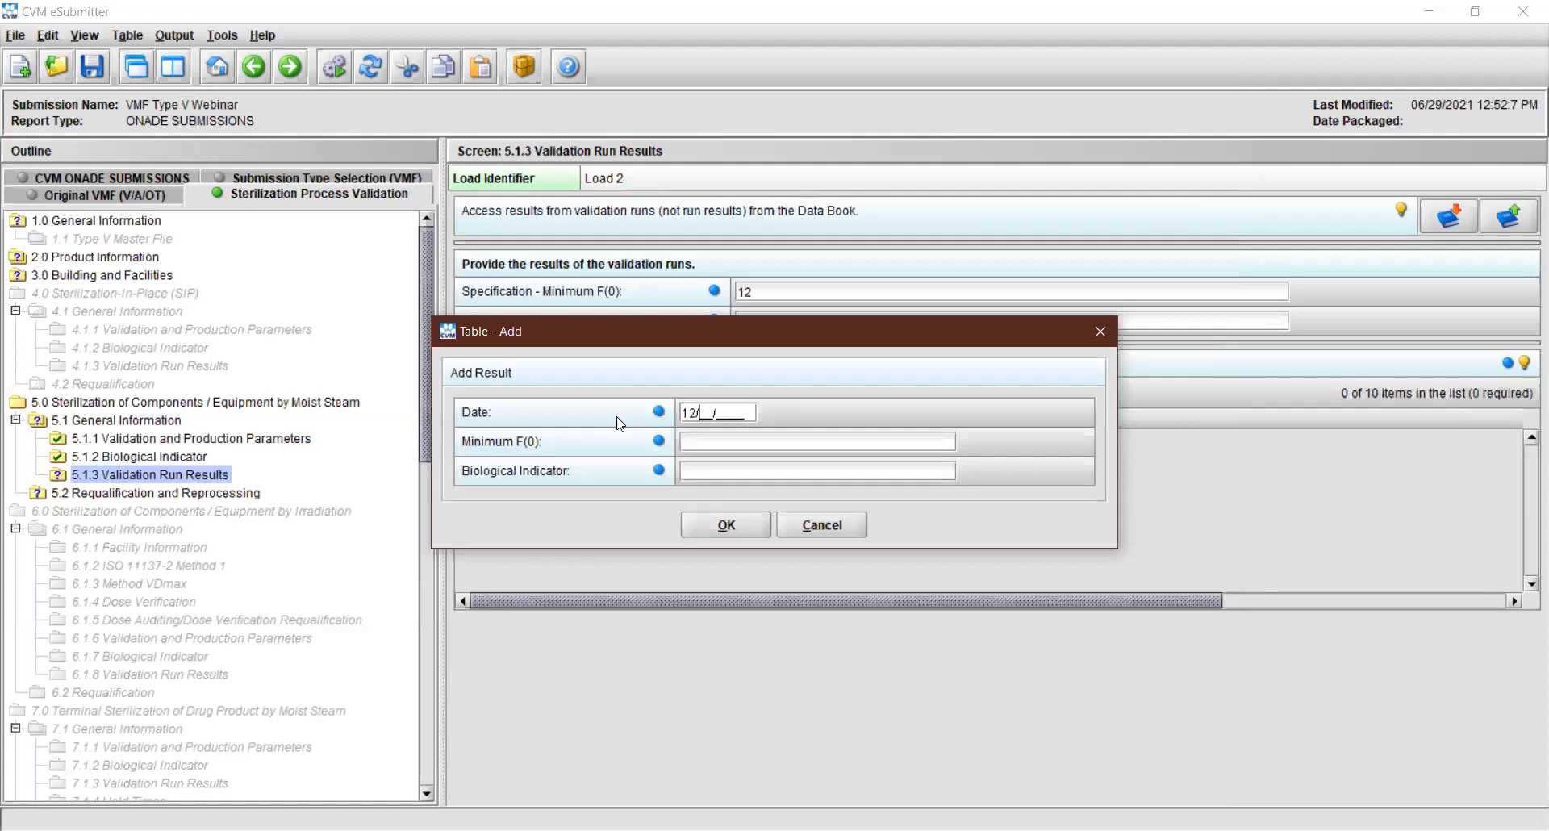
{"action": "key", "text": "Tab"}
{"action": "type", "text": "28"}
{"action": "key", "text": "Tab"}
{"action": "type", "text": "No growth"}
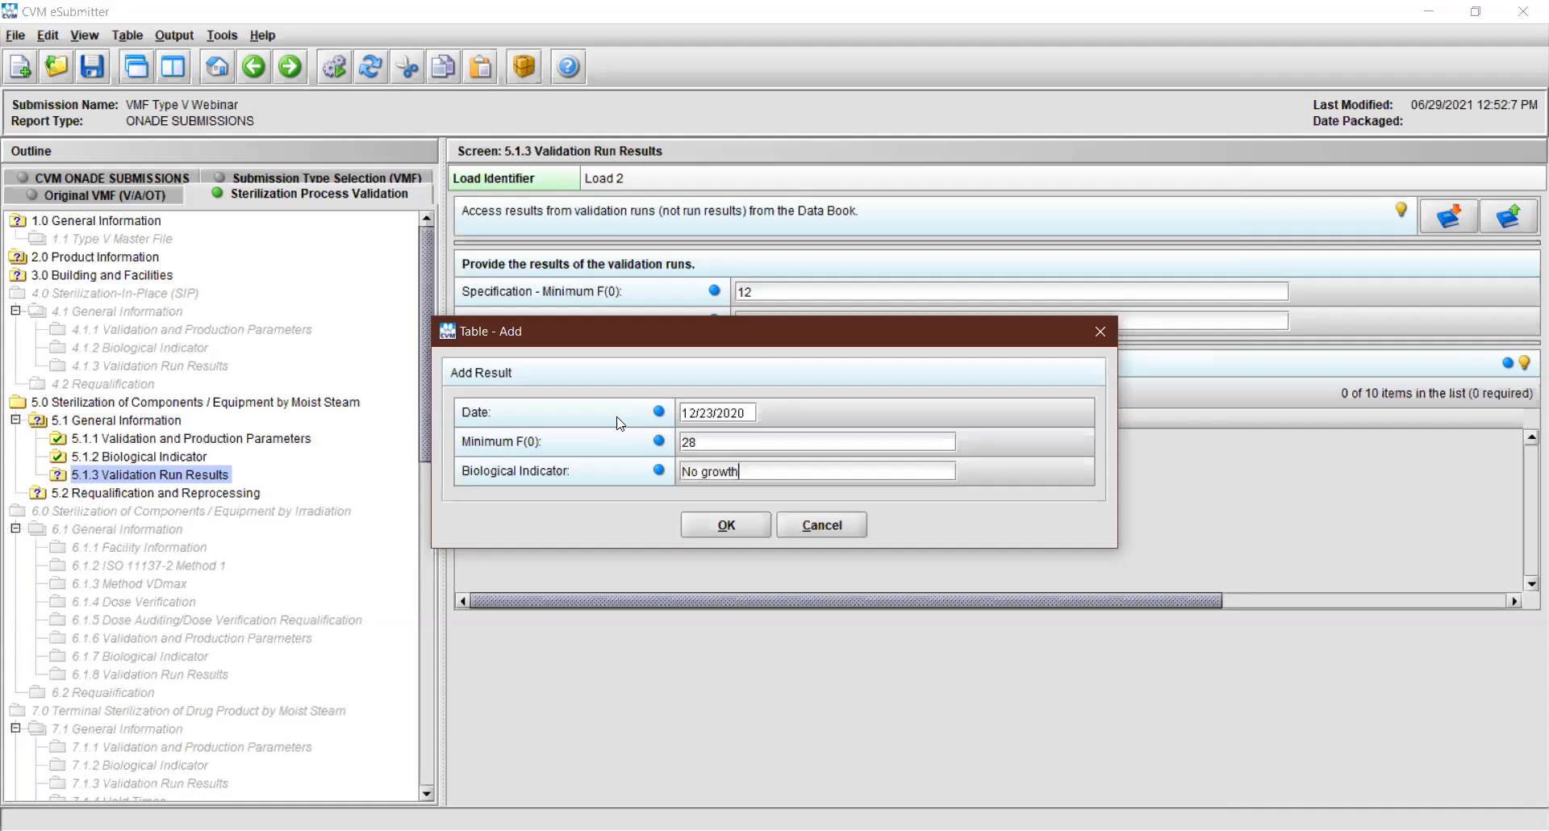
{"action": "left_click", "coordinate": [714, 522]}
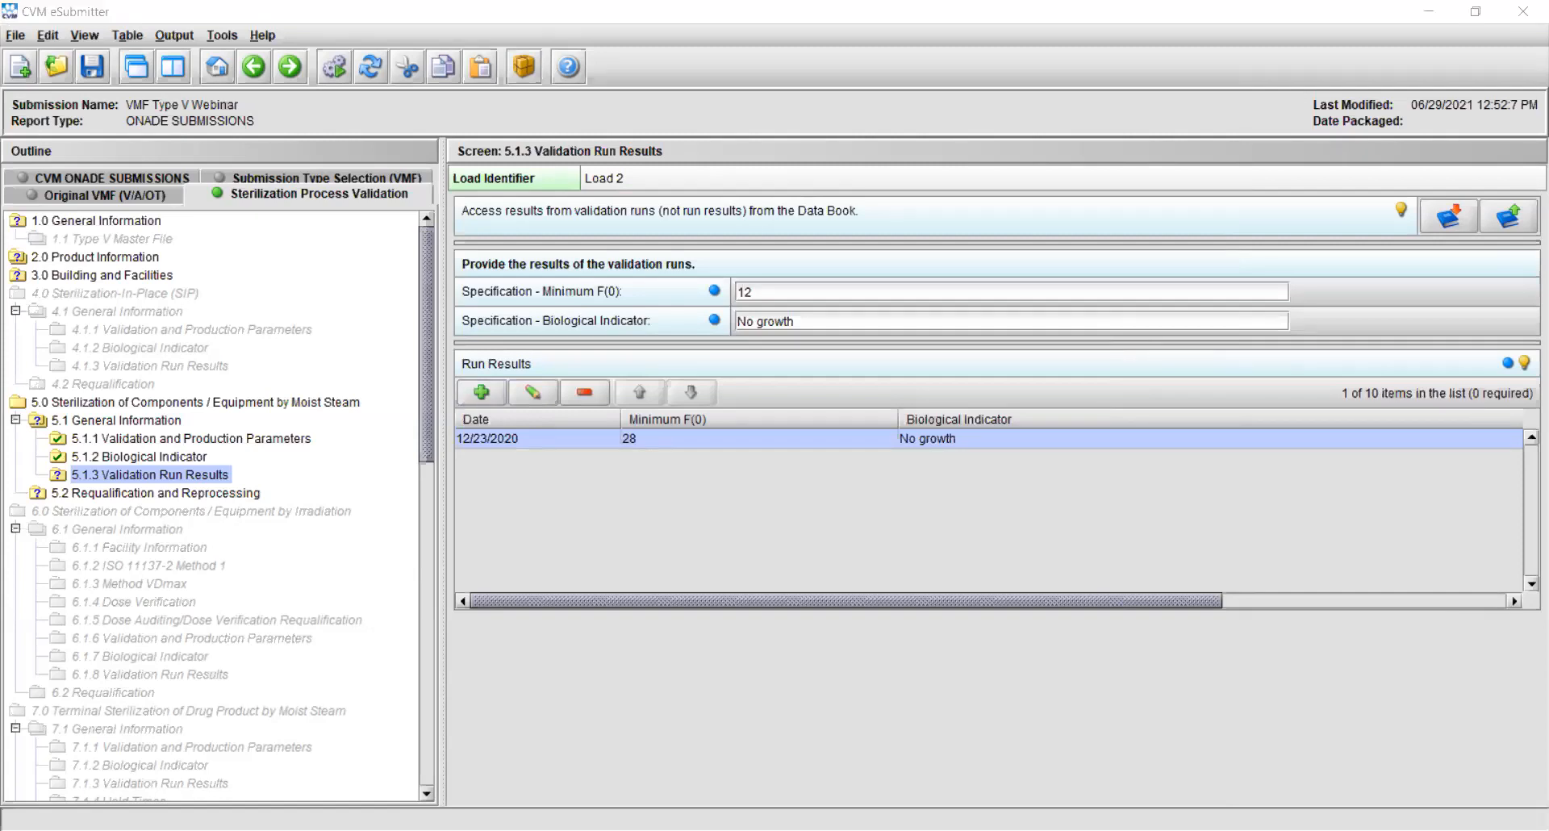
{"action": "left_click", "coordinate": [1281, 673]}
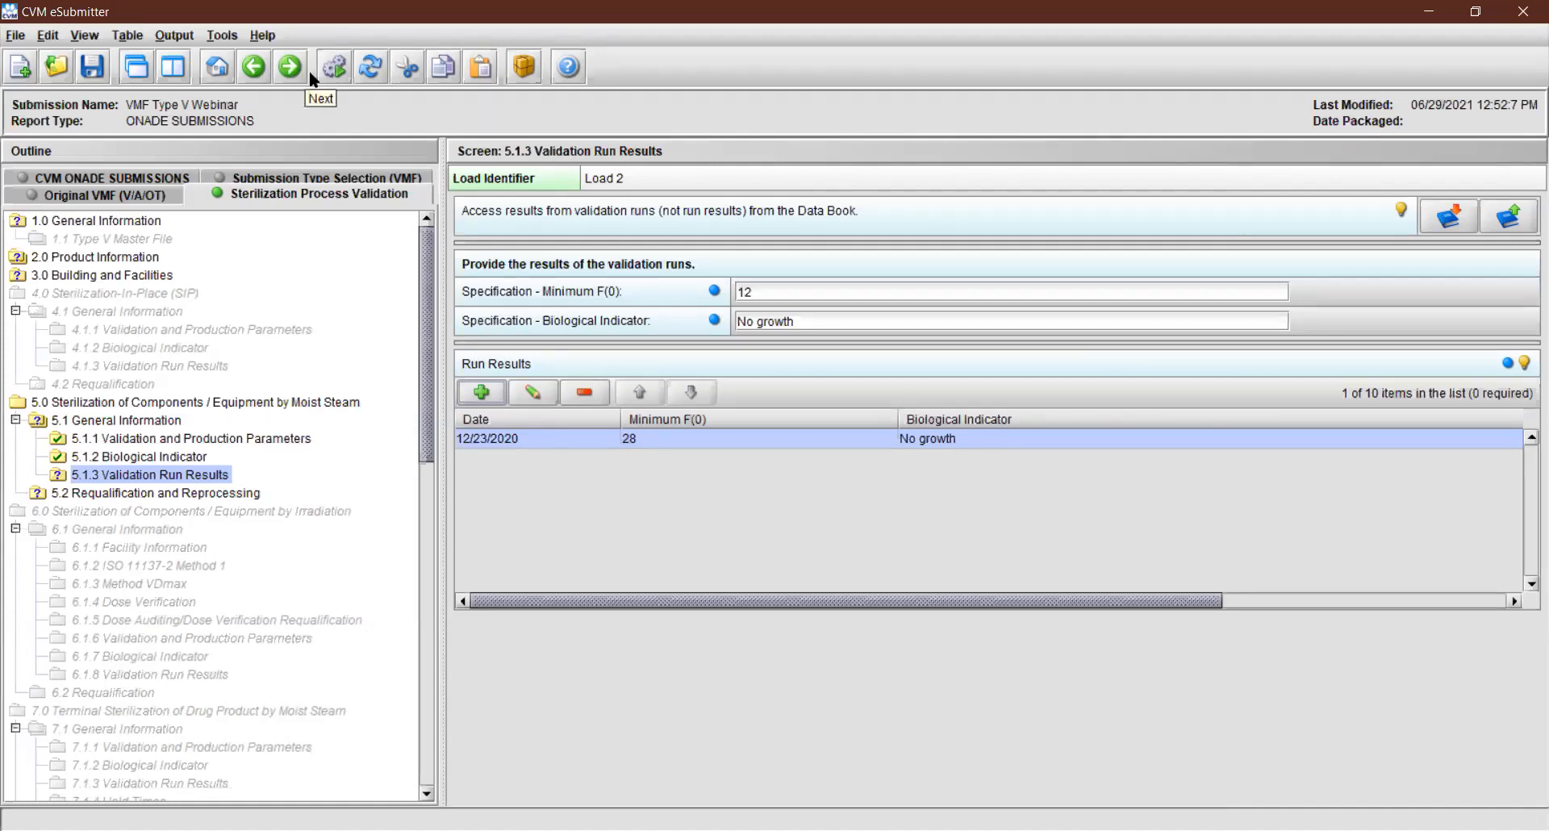
Step: Open 5.2 Requalification and Reprocessing and read the hint for the requalification strategy description
{"action": "left_click", "coordinate": [88, 493]}
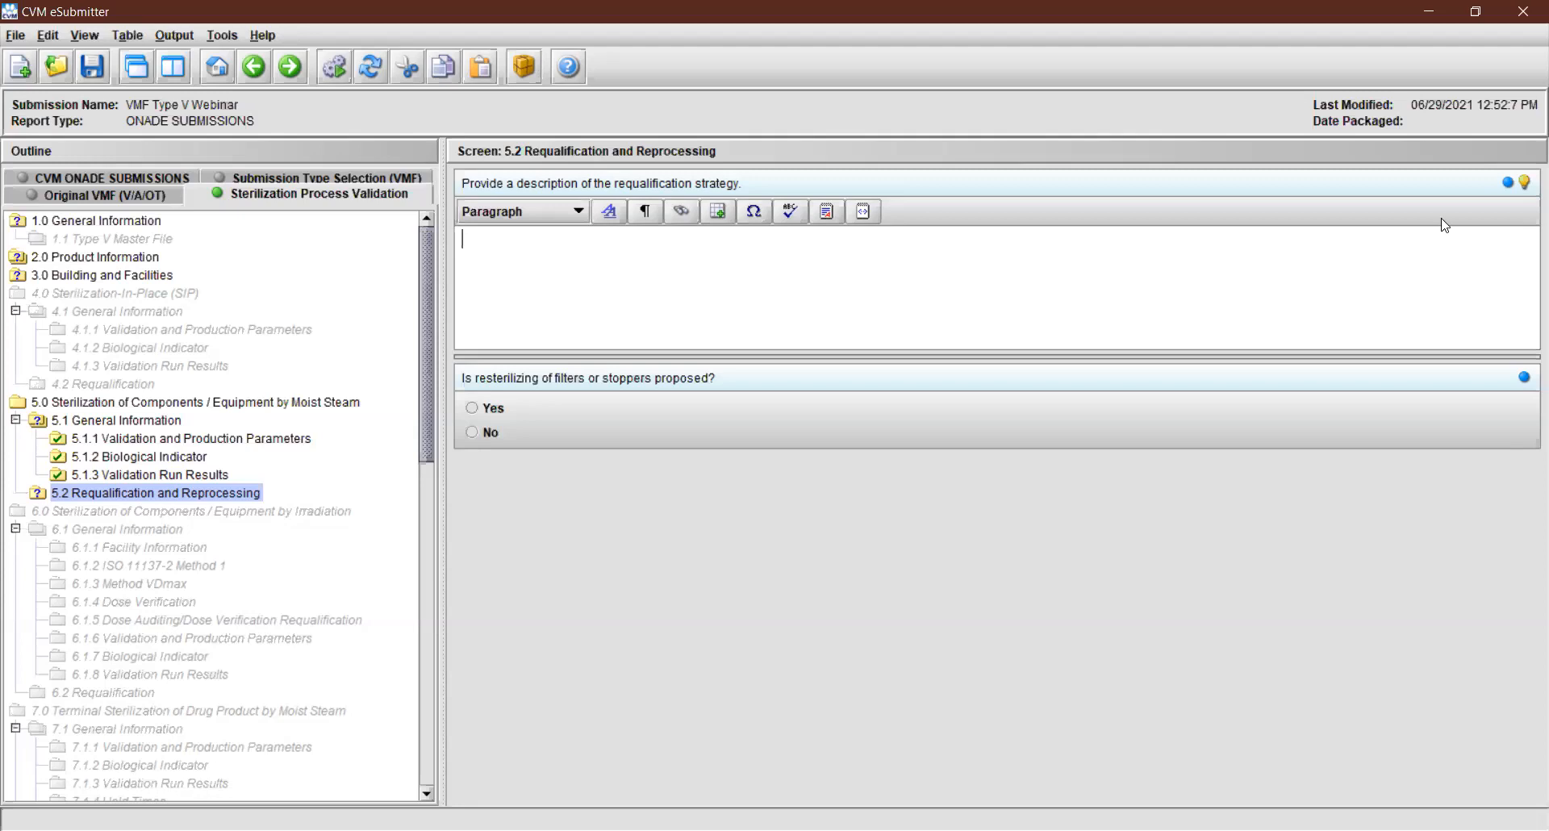
{"action": "left_click", "coordinate": [1526, 184]}
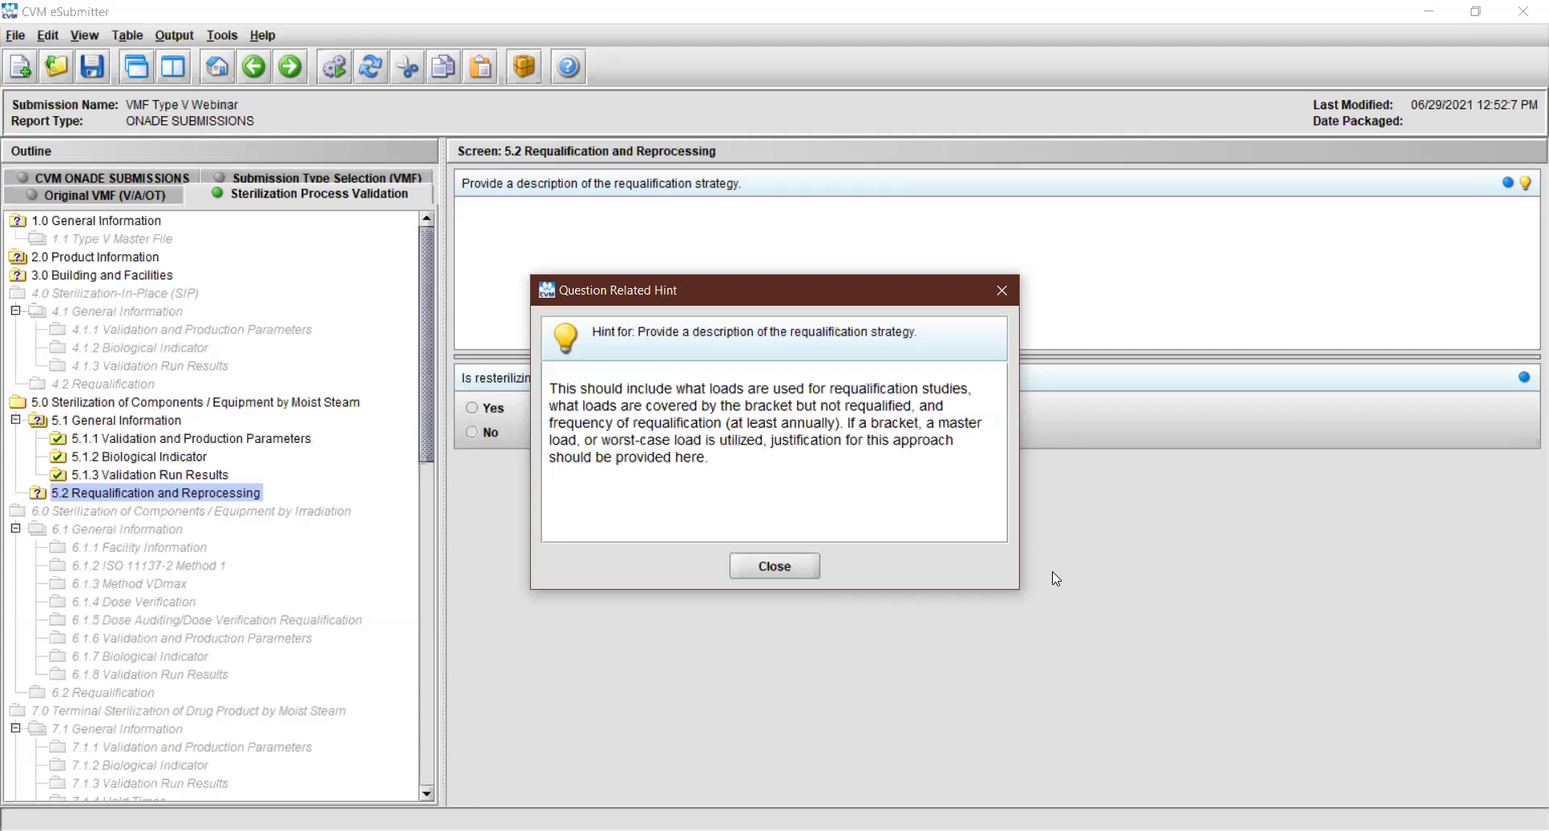
{"action": "left_click", "coordinate": [772, 568]}
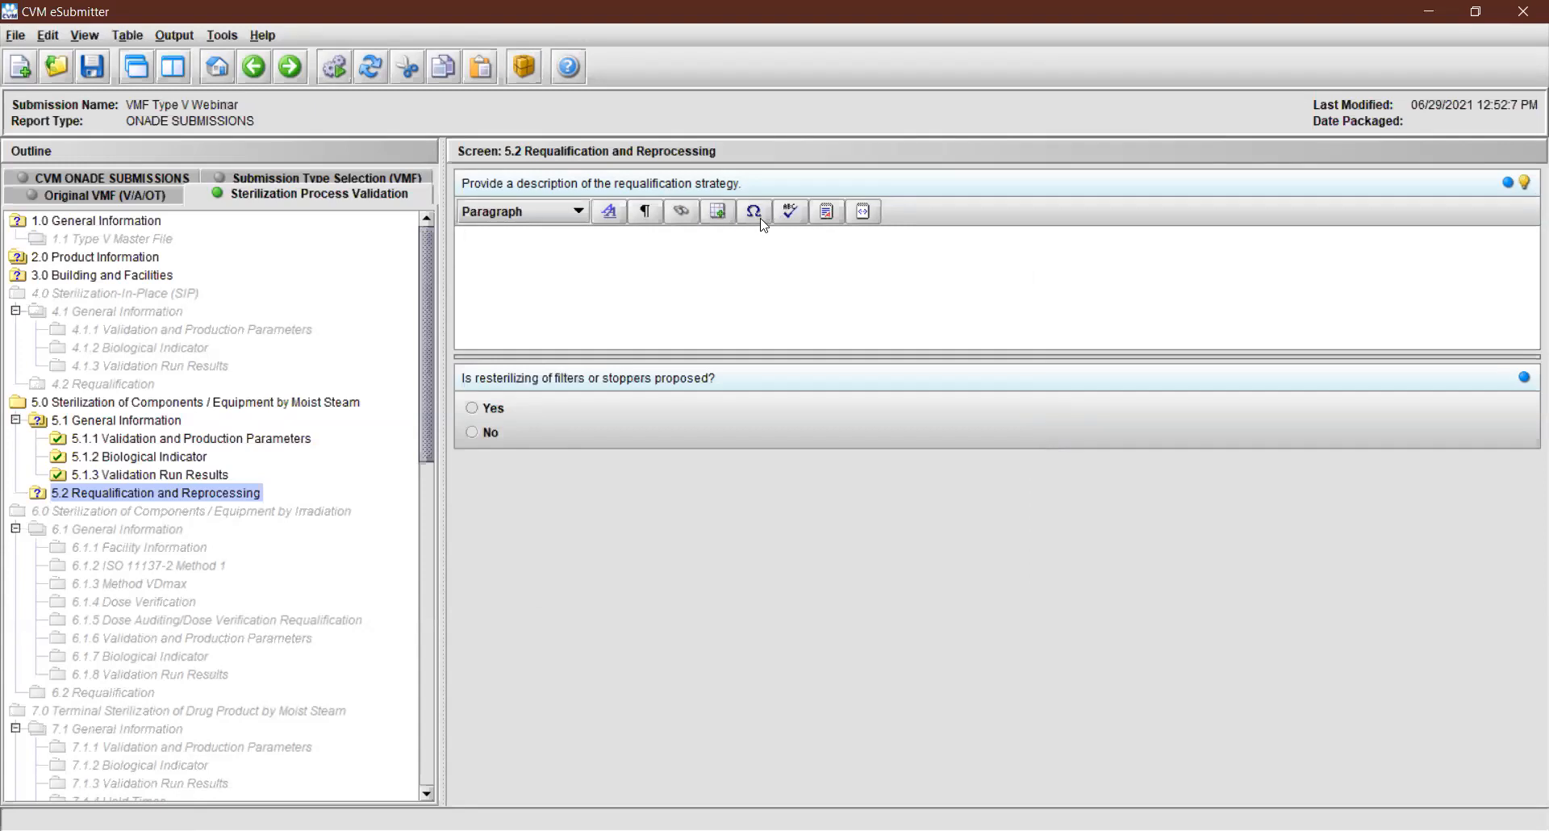
Step: View the requalification strategy description in the HTML editor dialog and in the HTML source dialog, closing each without edits
{"action": "left_click", "coordinate": [826, 212]}
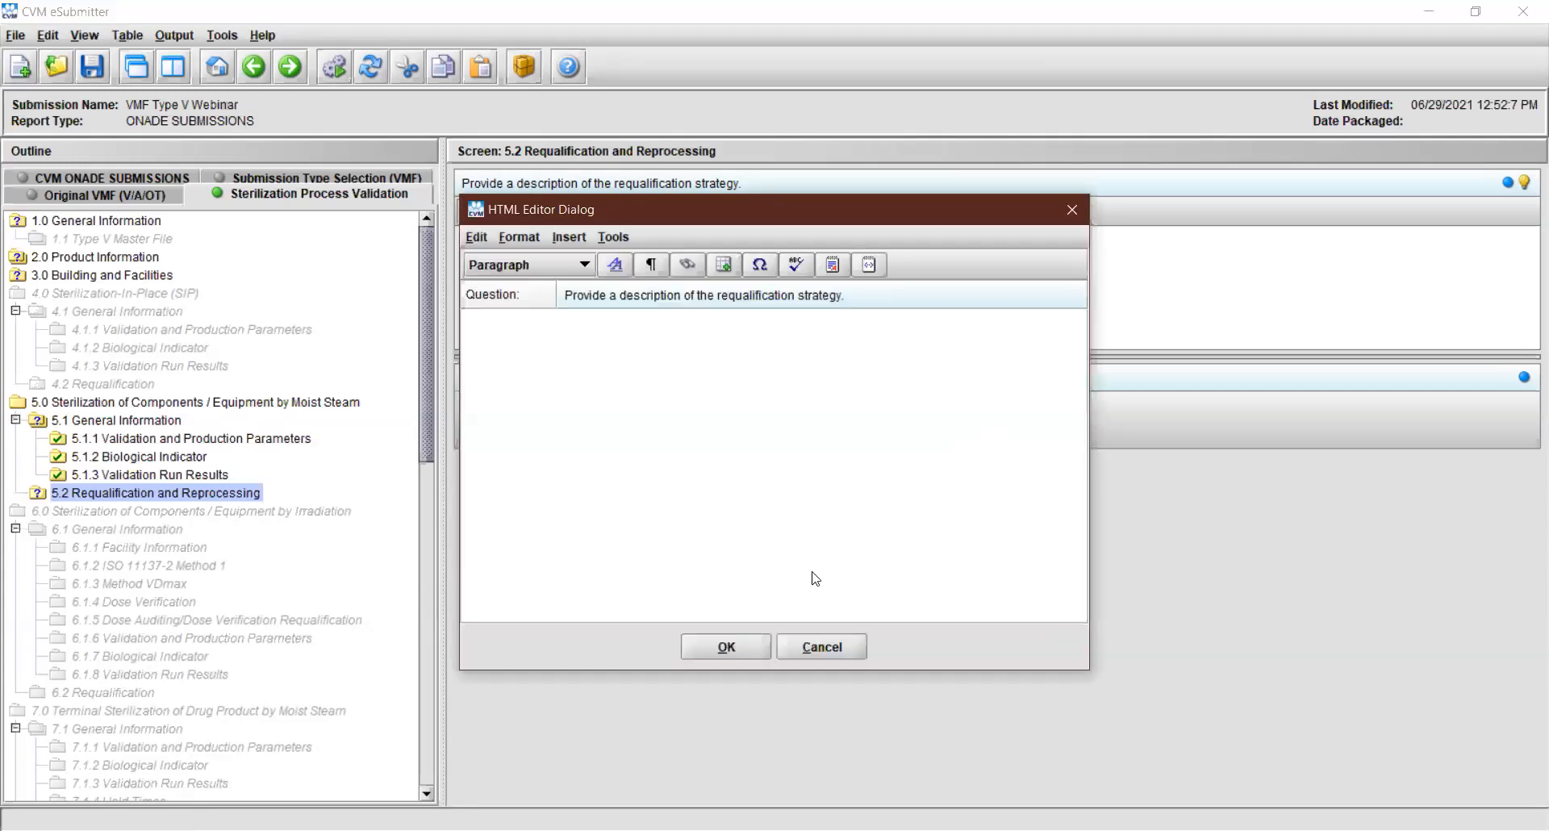
{"action": "left_click", "coordinate": [750, 652]}
{"action": "left_click", "coordinate": [863, 211]}
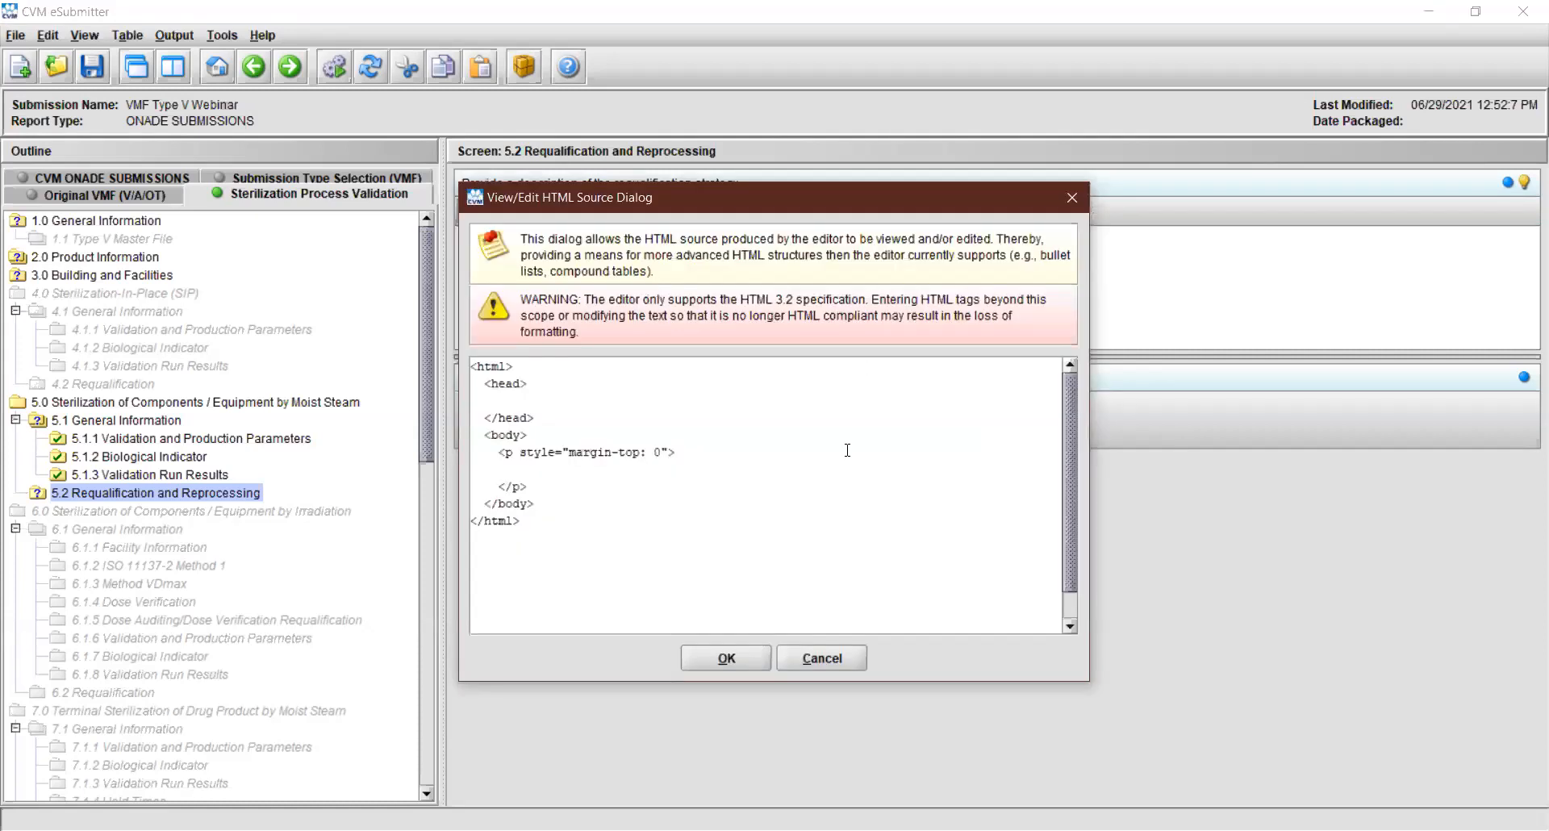
{"action": "left_click", "coordinate": [818, 659]}
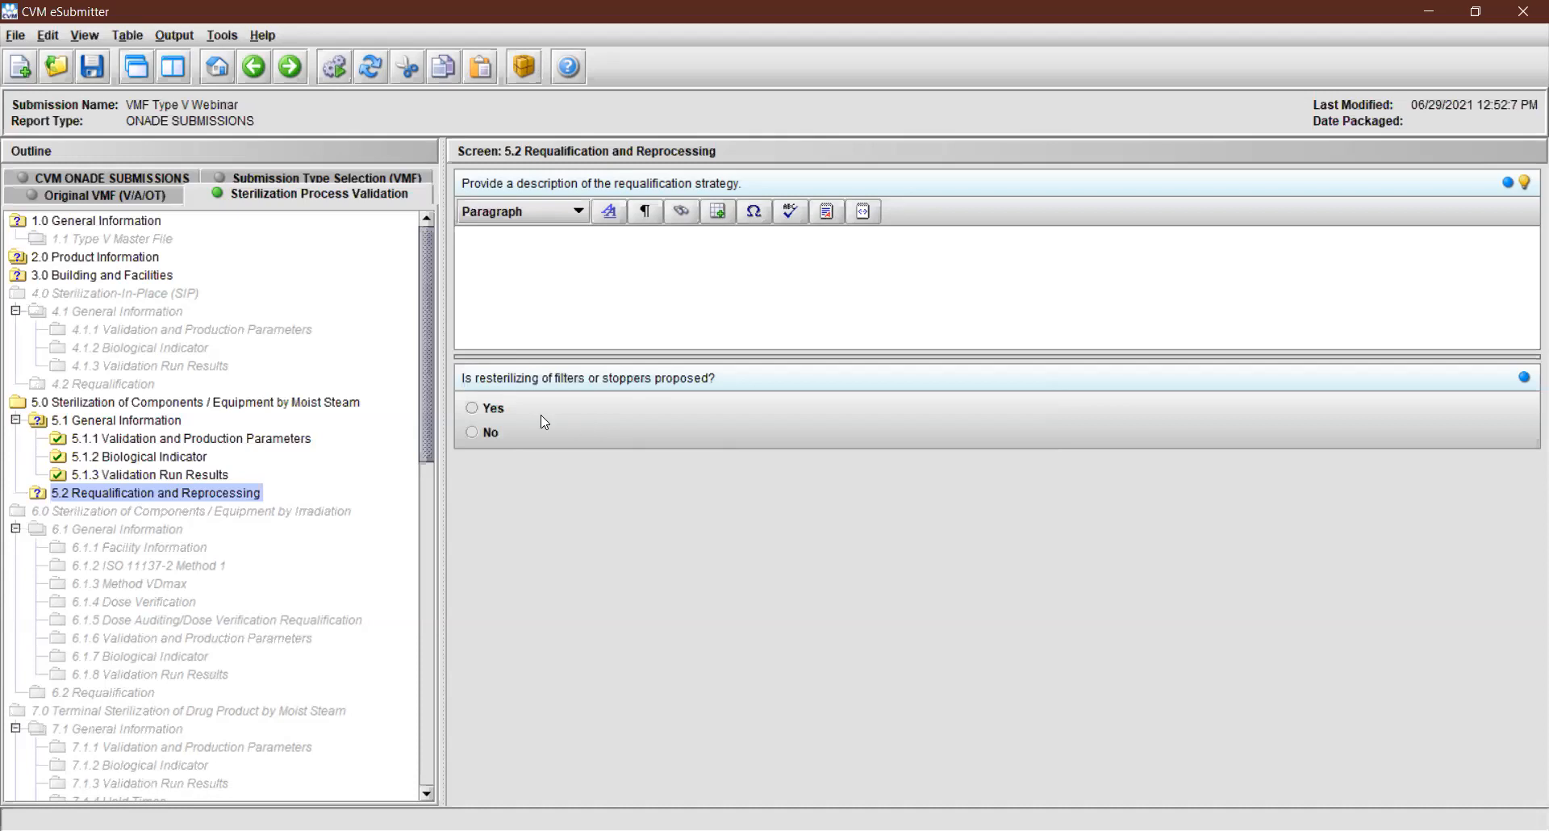
Step: Answer Yes to resterilizing filters or stoppers to read the follow-up question's hint, and change the answer to No
{"action": "left_click", "coordinate": [472, 409]}
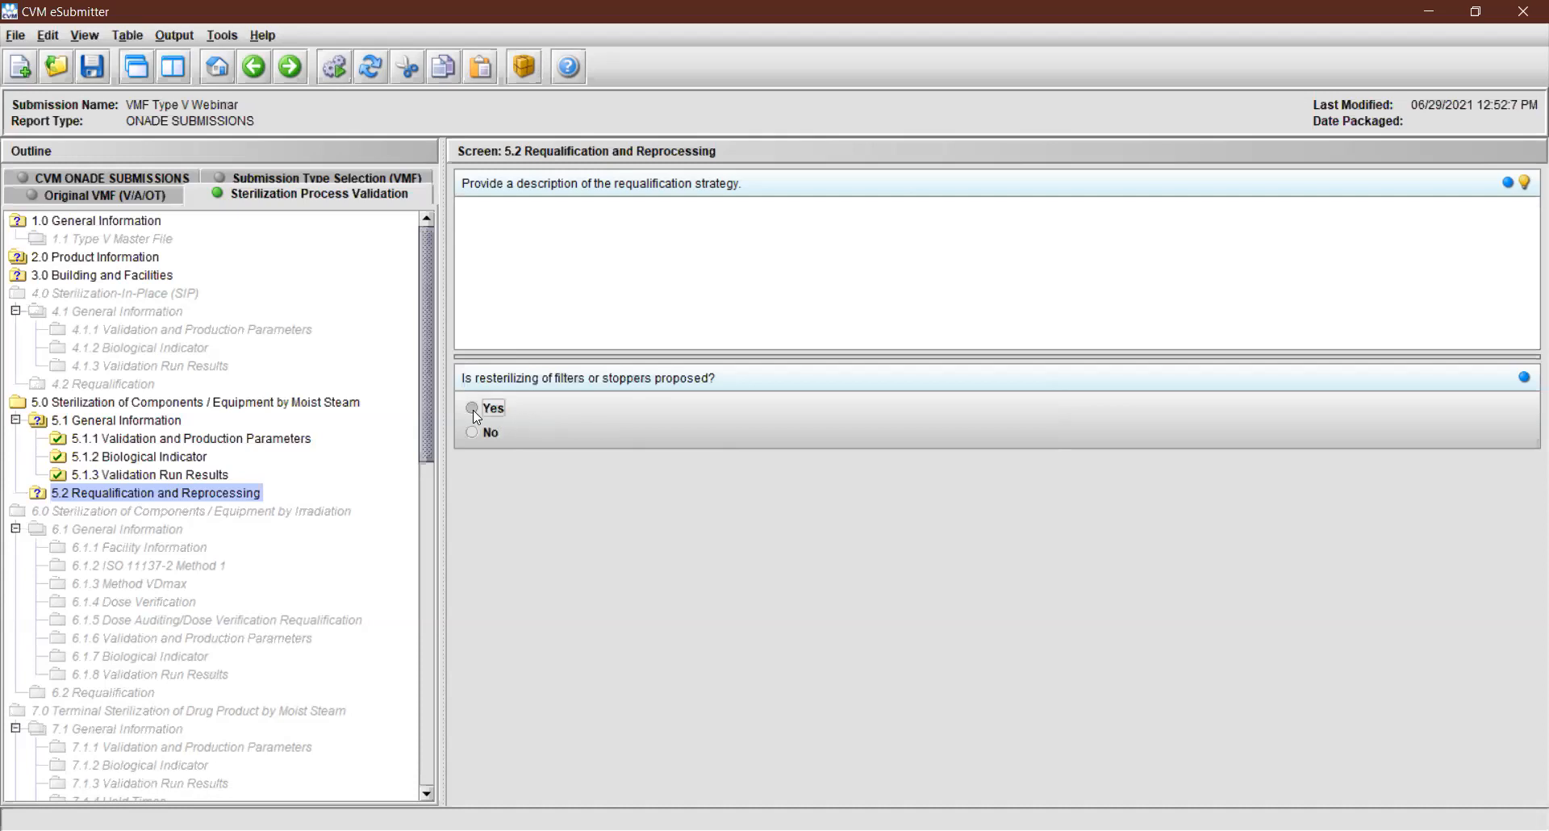
{"action": "left_click", "coordinate": [736, 505]}
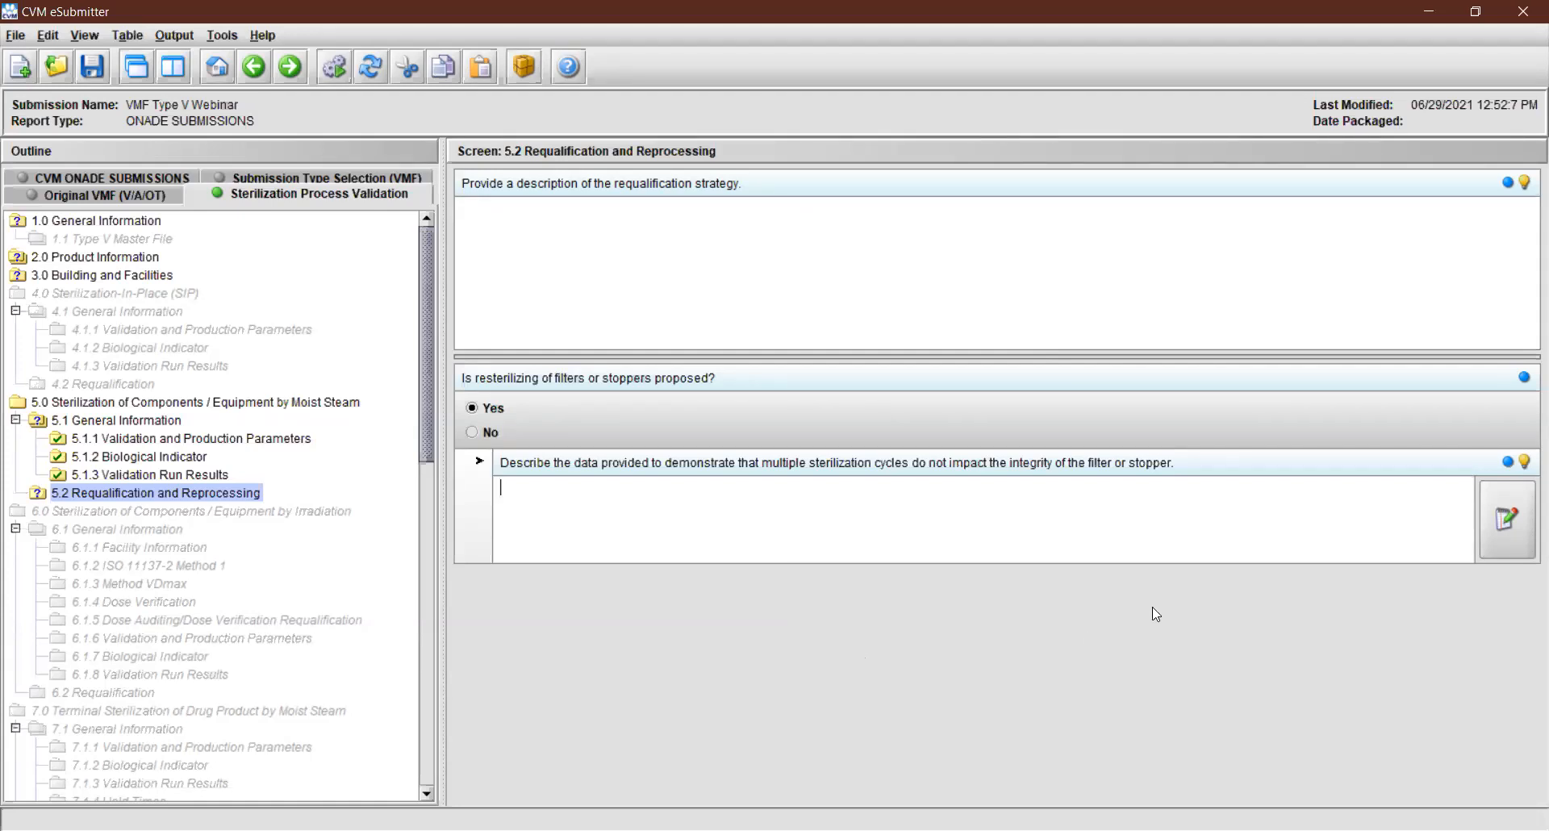
{"action": "left_click", "coordinate": [1520, 461]}
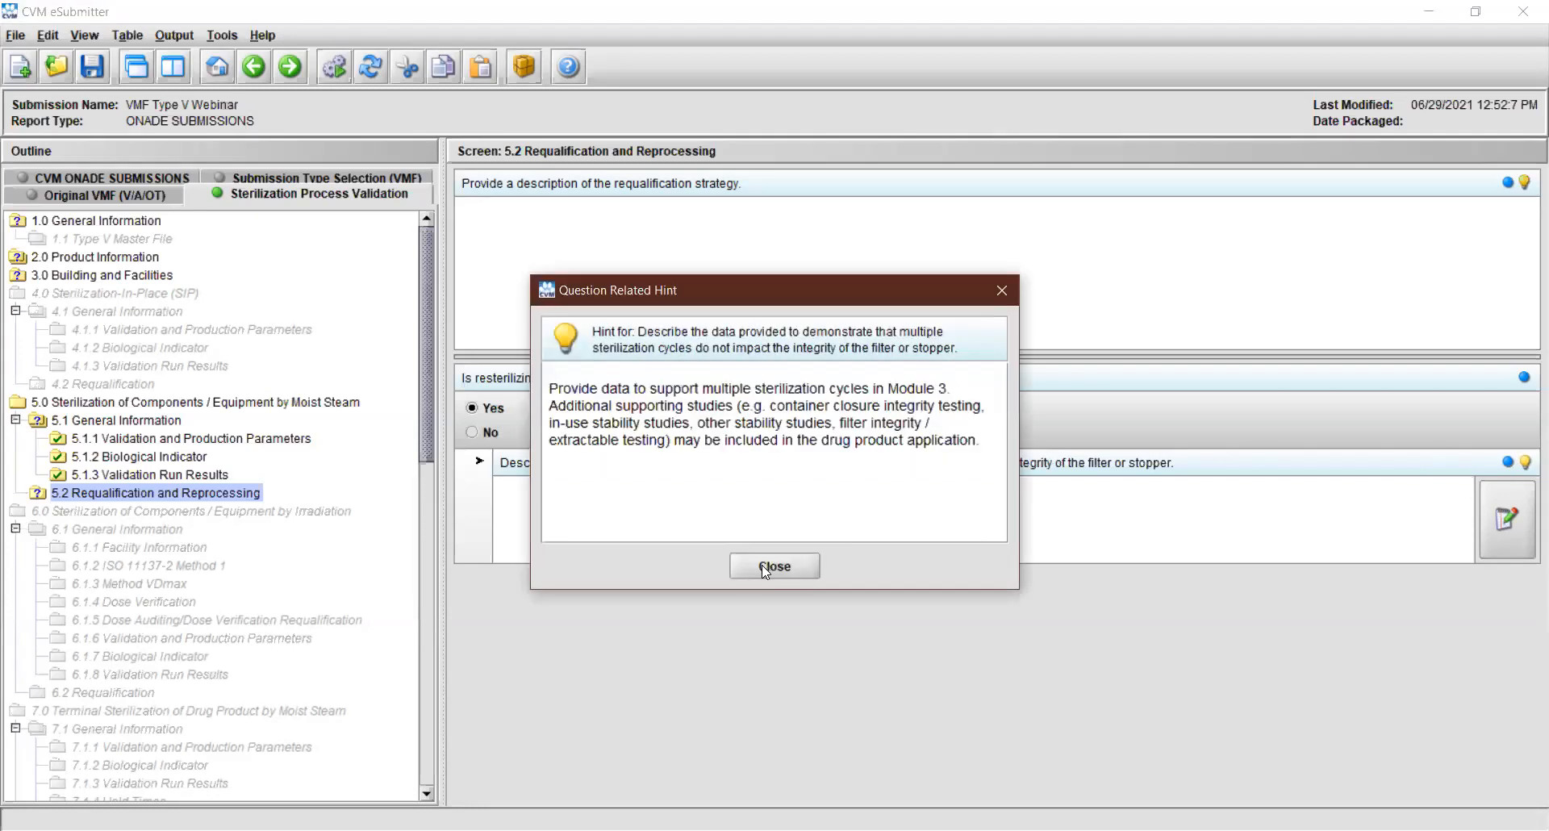
{"action": "left_click", "coordinate": [765, 566]}
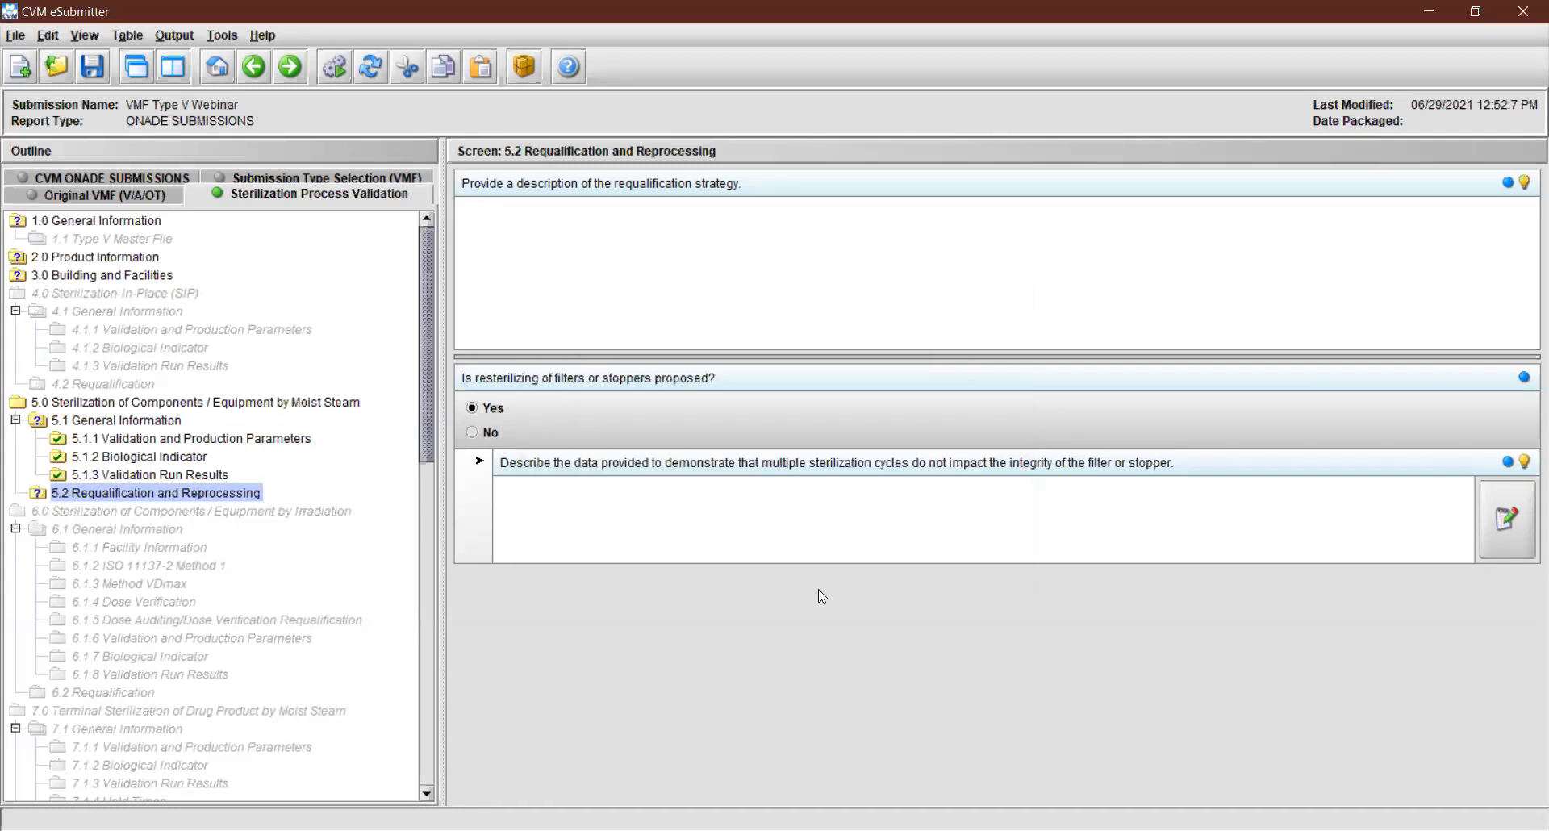
{"action": "left_click", "coordinate": [484, 433]}
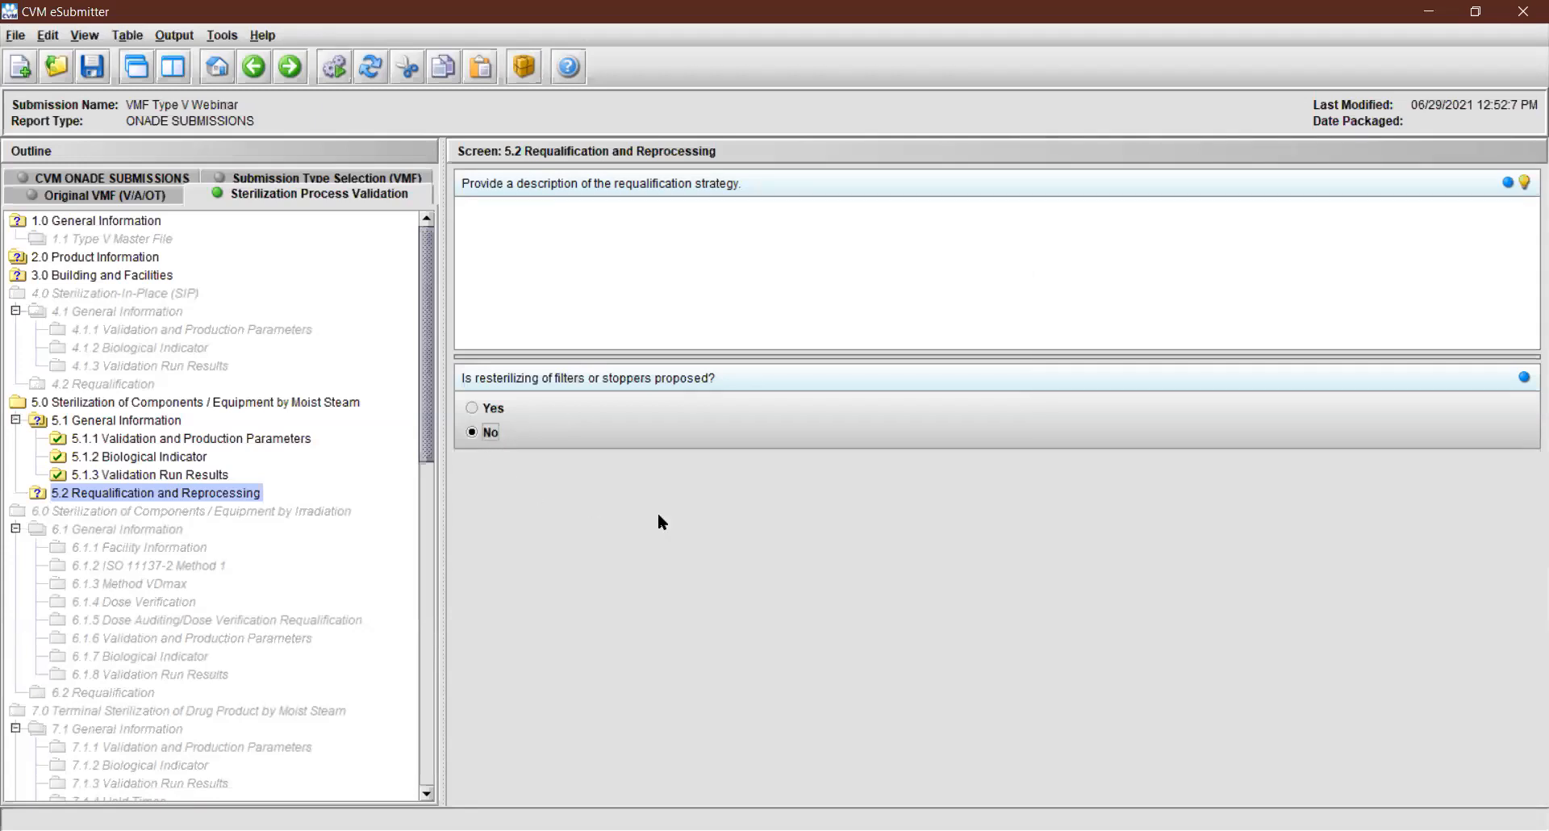